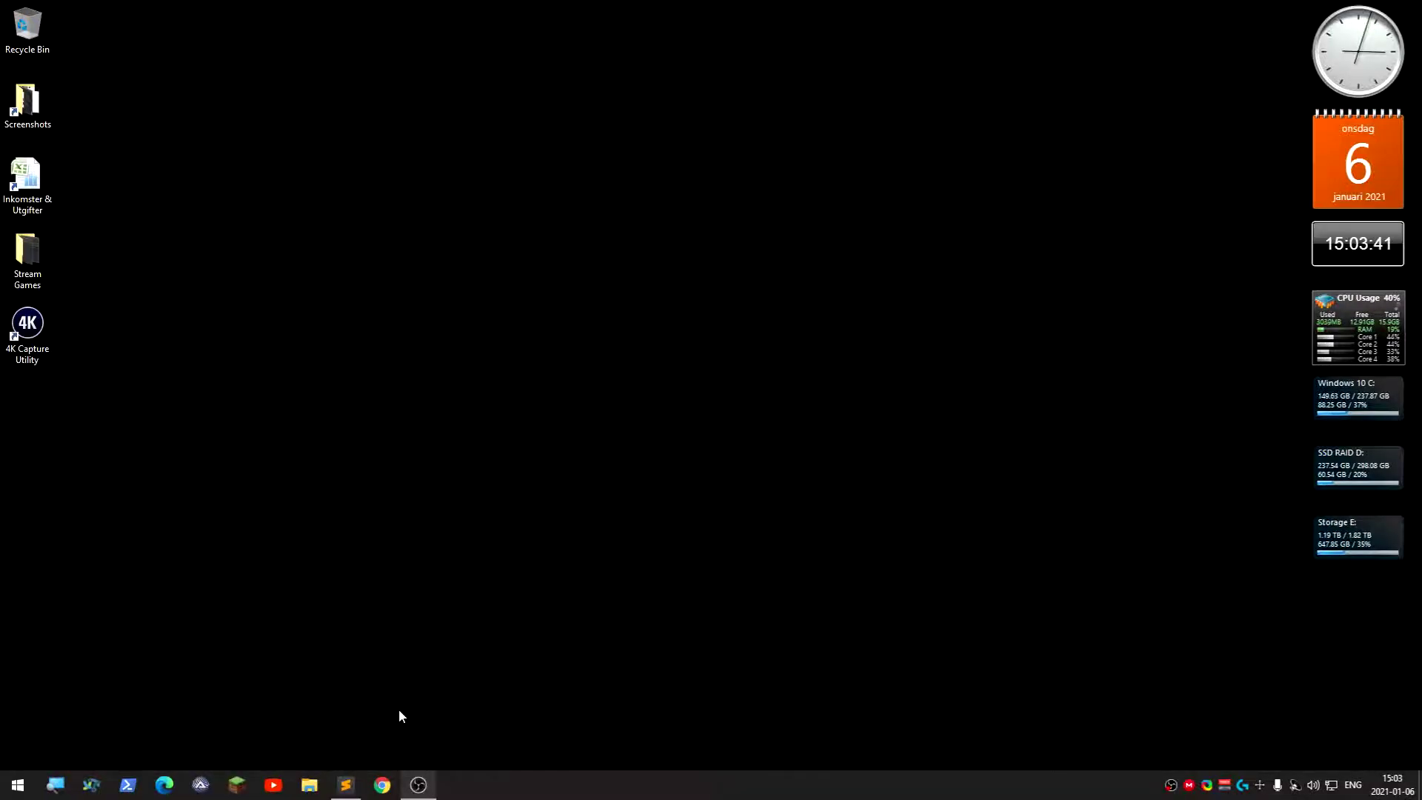
Launch Chrome and load the TrueNAS sign-in page at 192.168.1.11
click(384, 785)
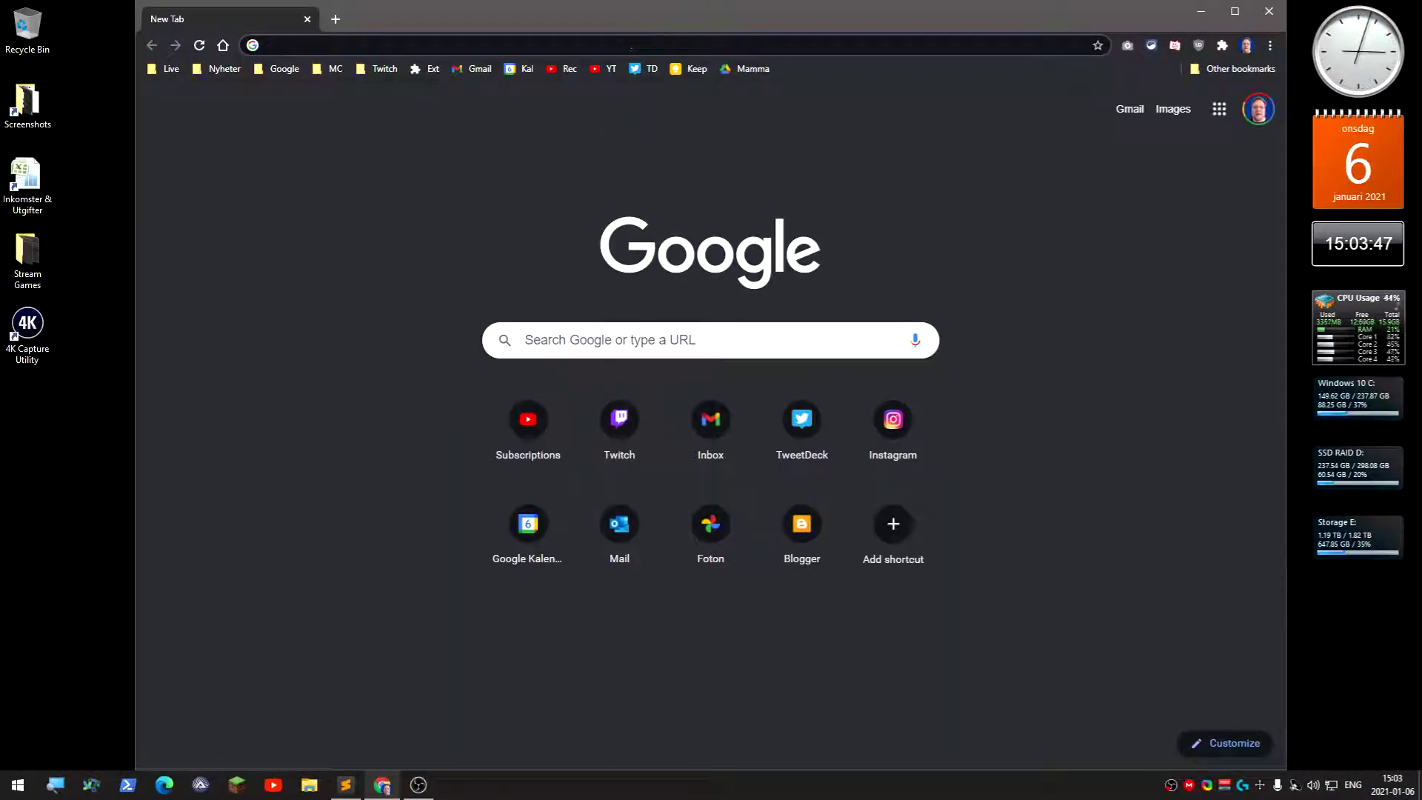
click(619, 51)
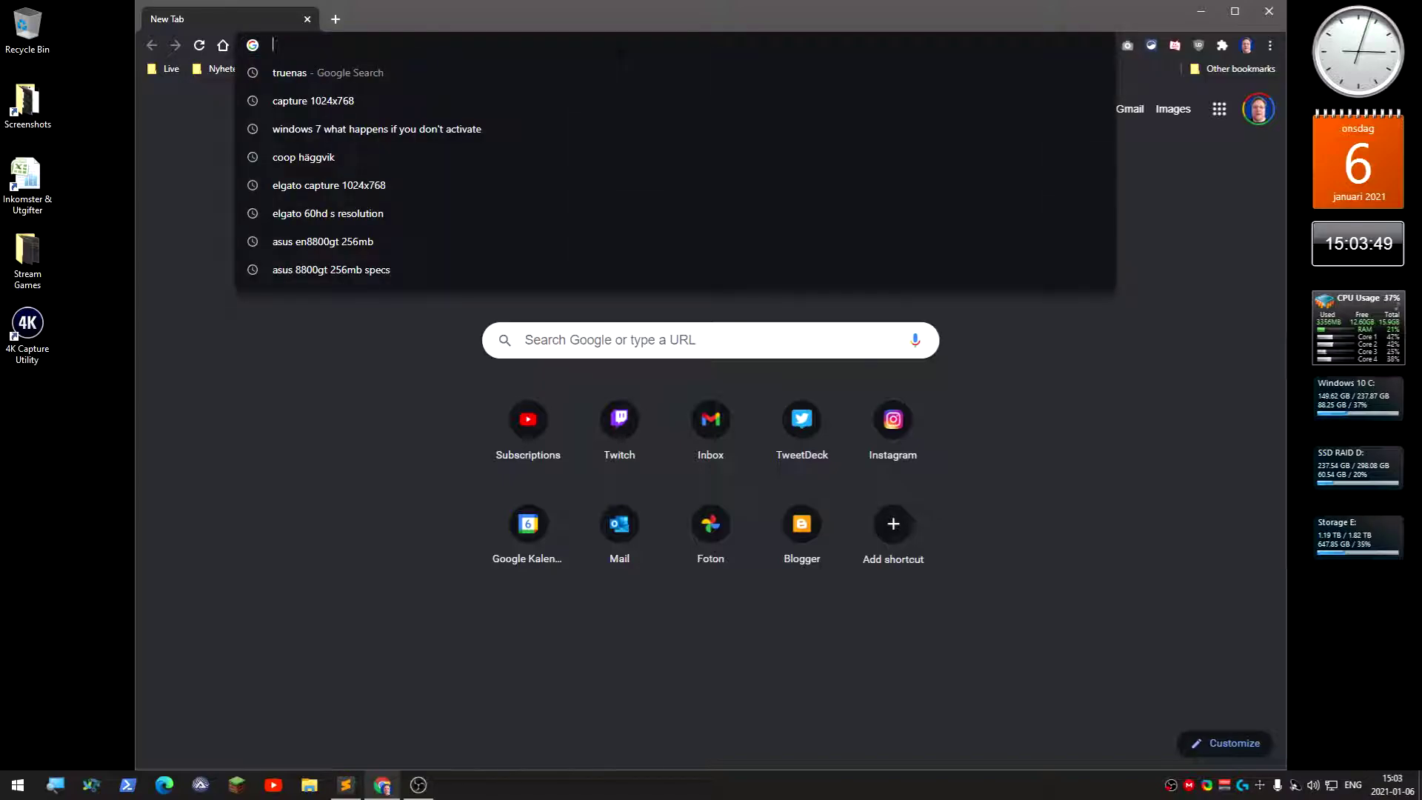
text(1)
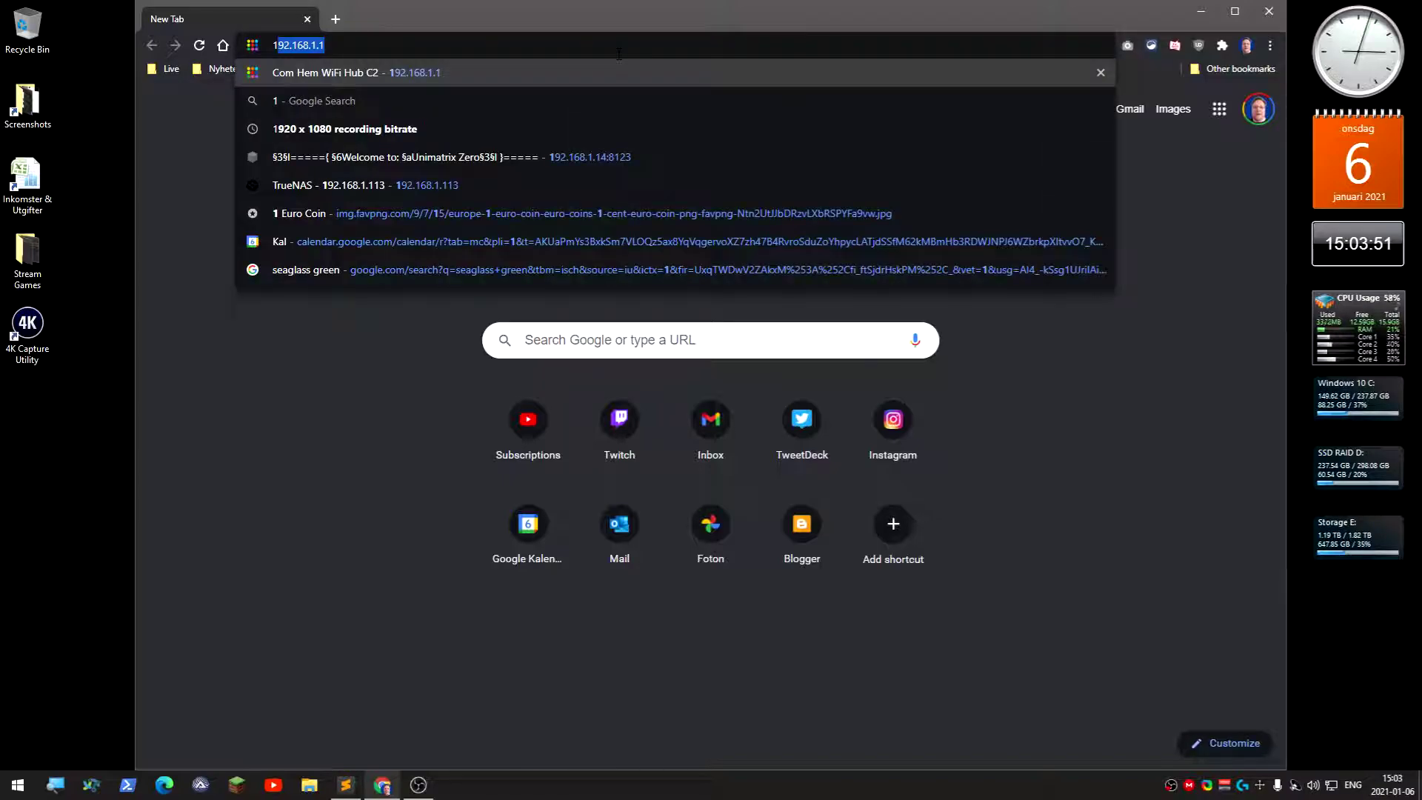
text(92.168.1.11)
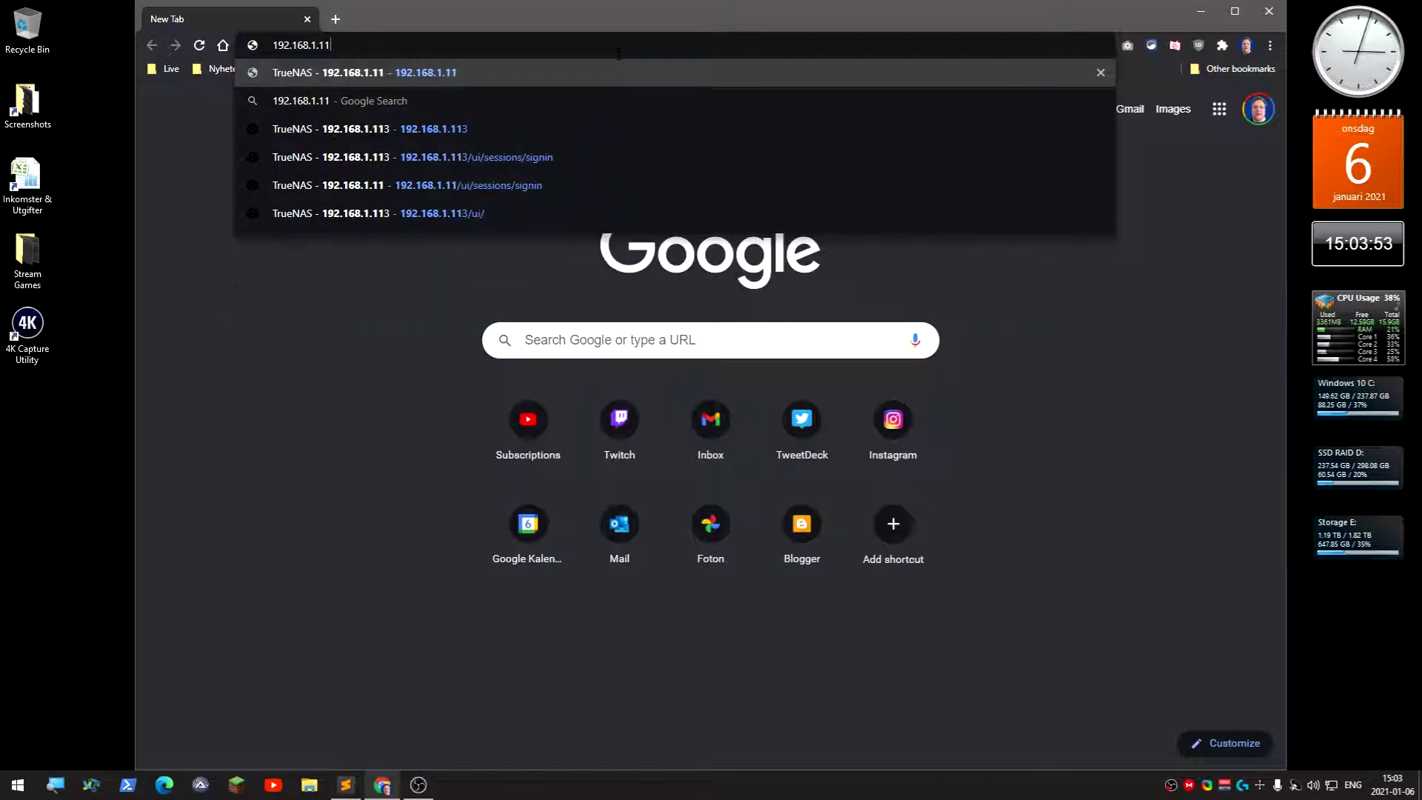
key(Return)
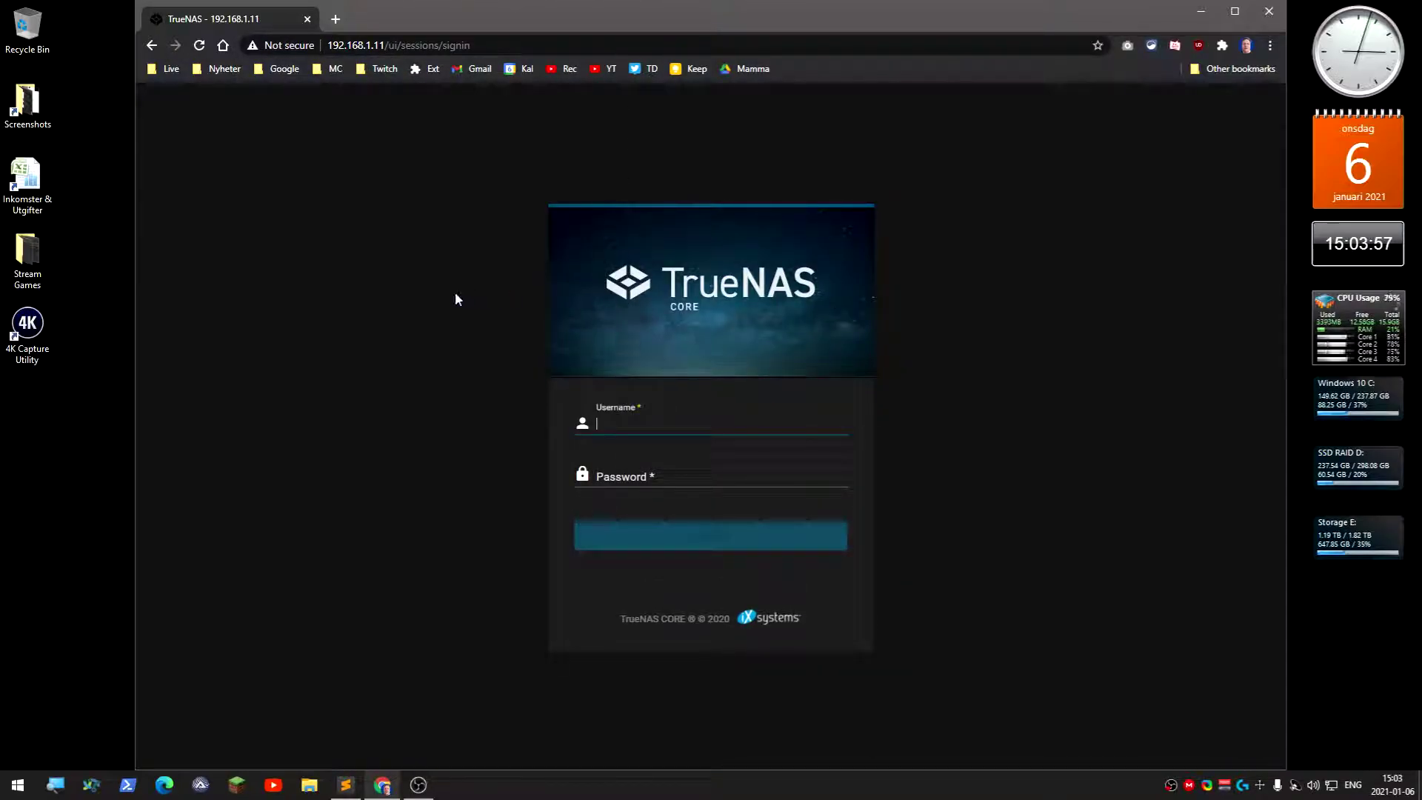
Log in as root with the administrator password
text(root)
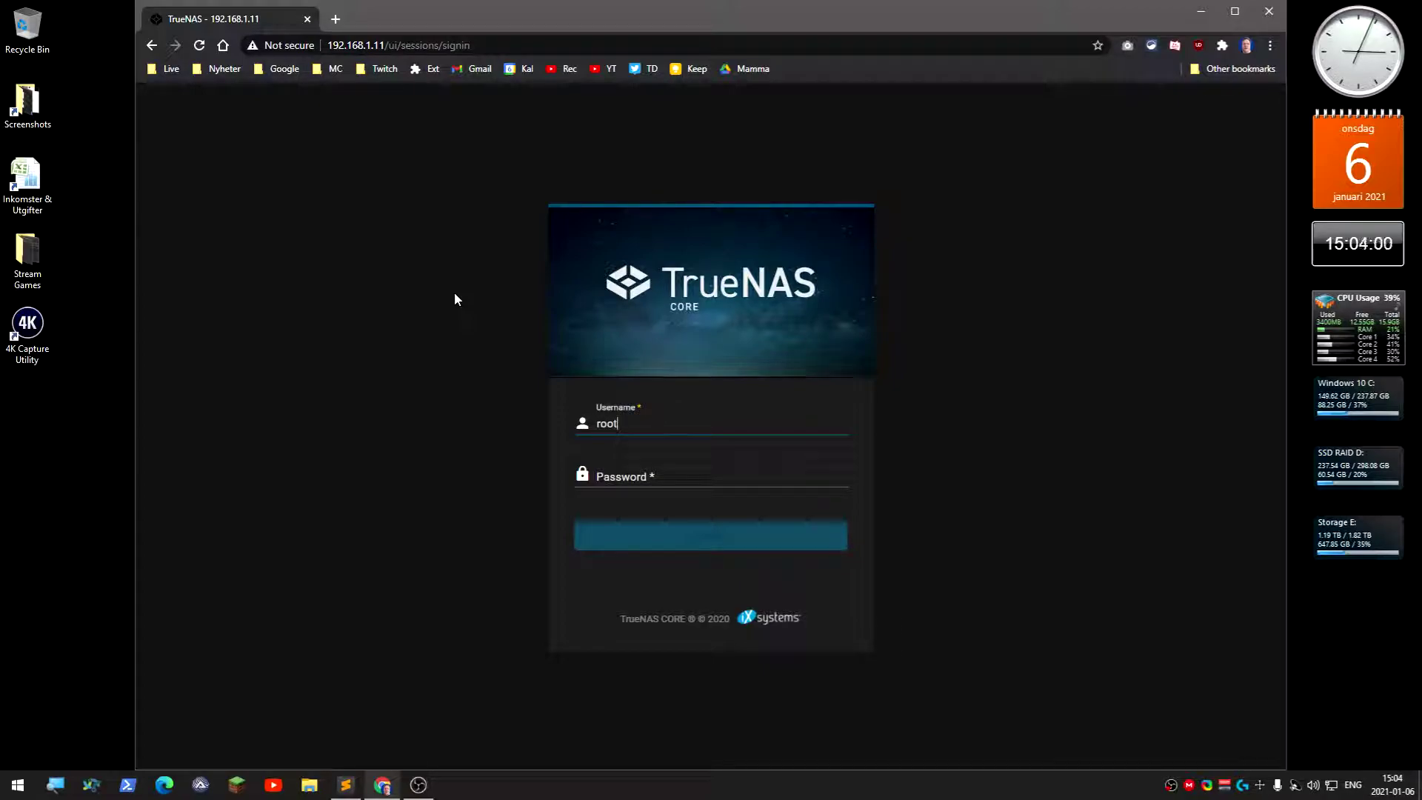
key(Tab)
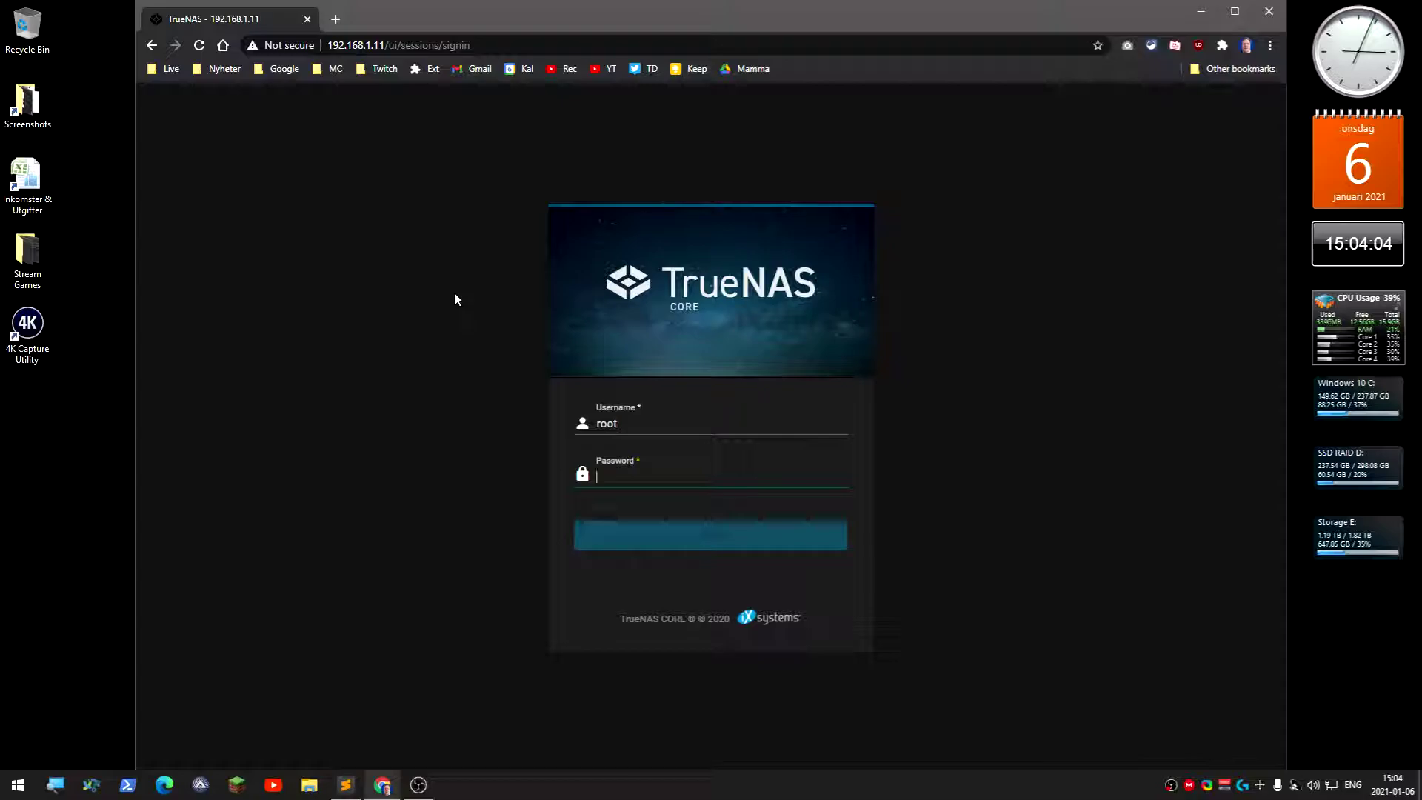
text(admin)
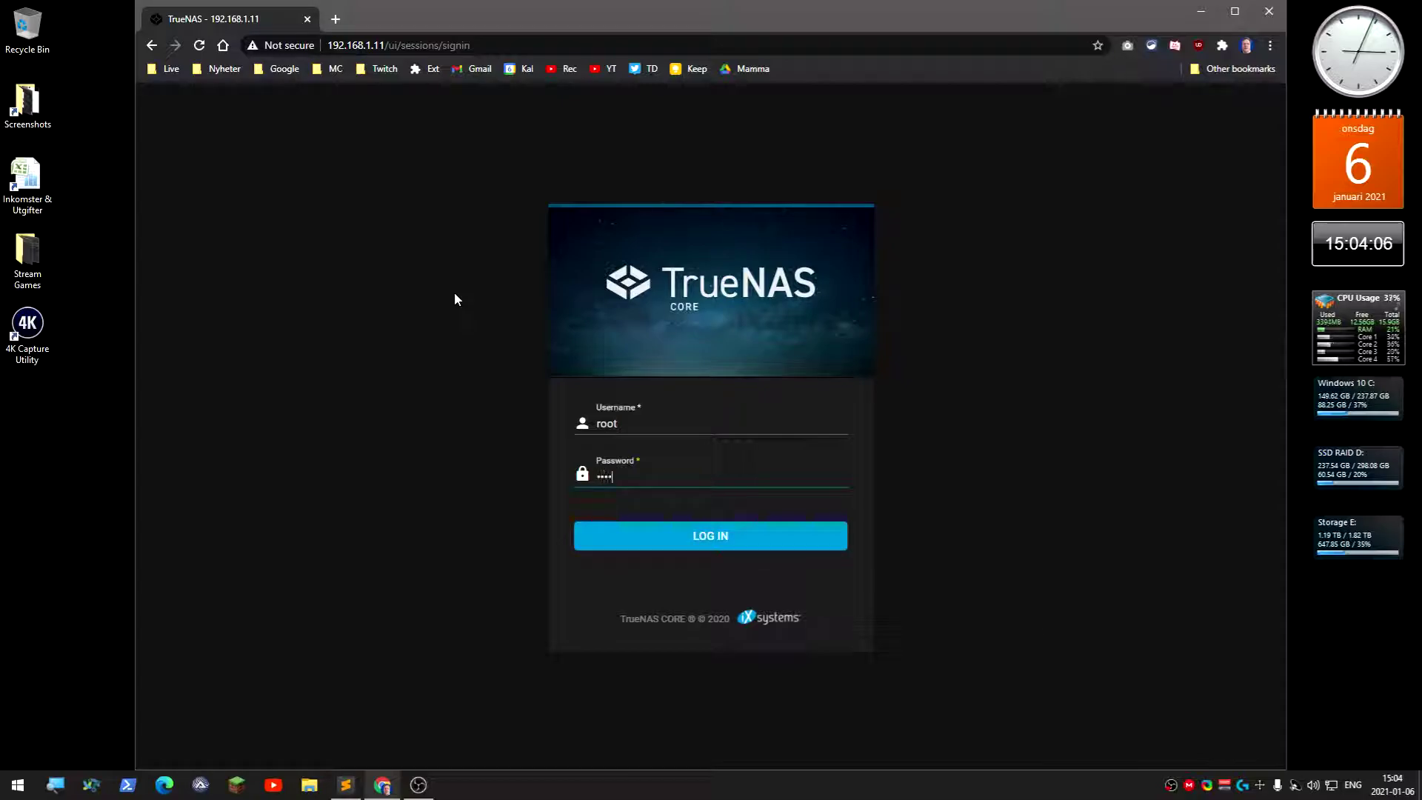
key(Return)
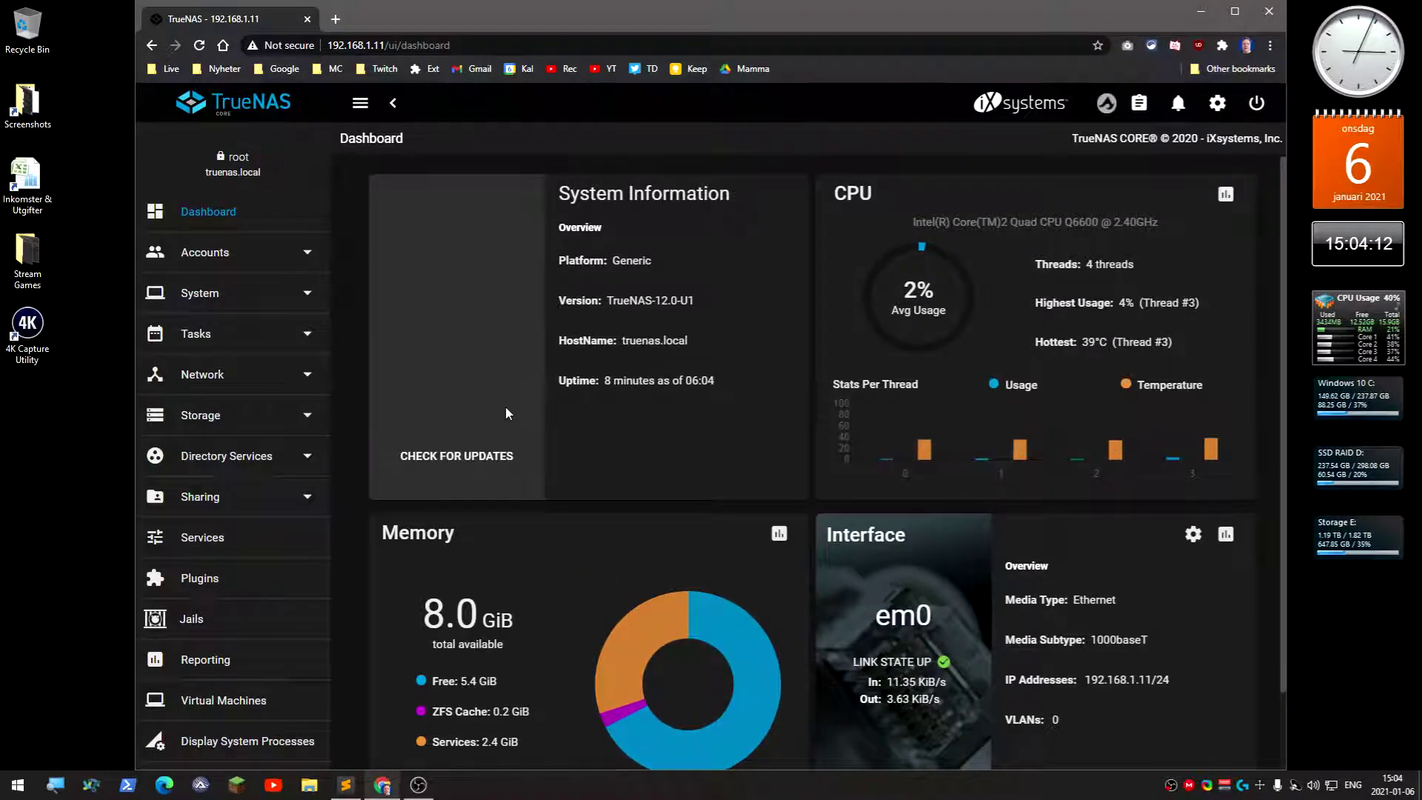
scroll(506, 408, down, 1)
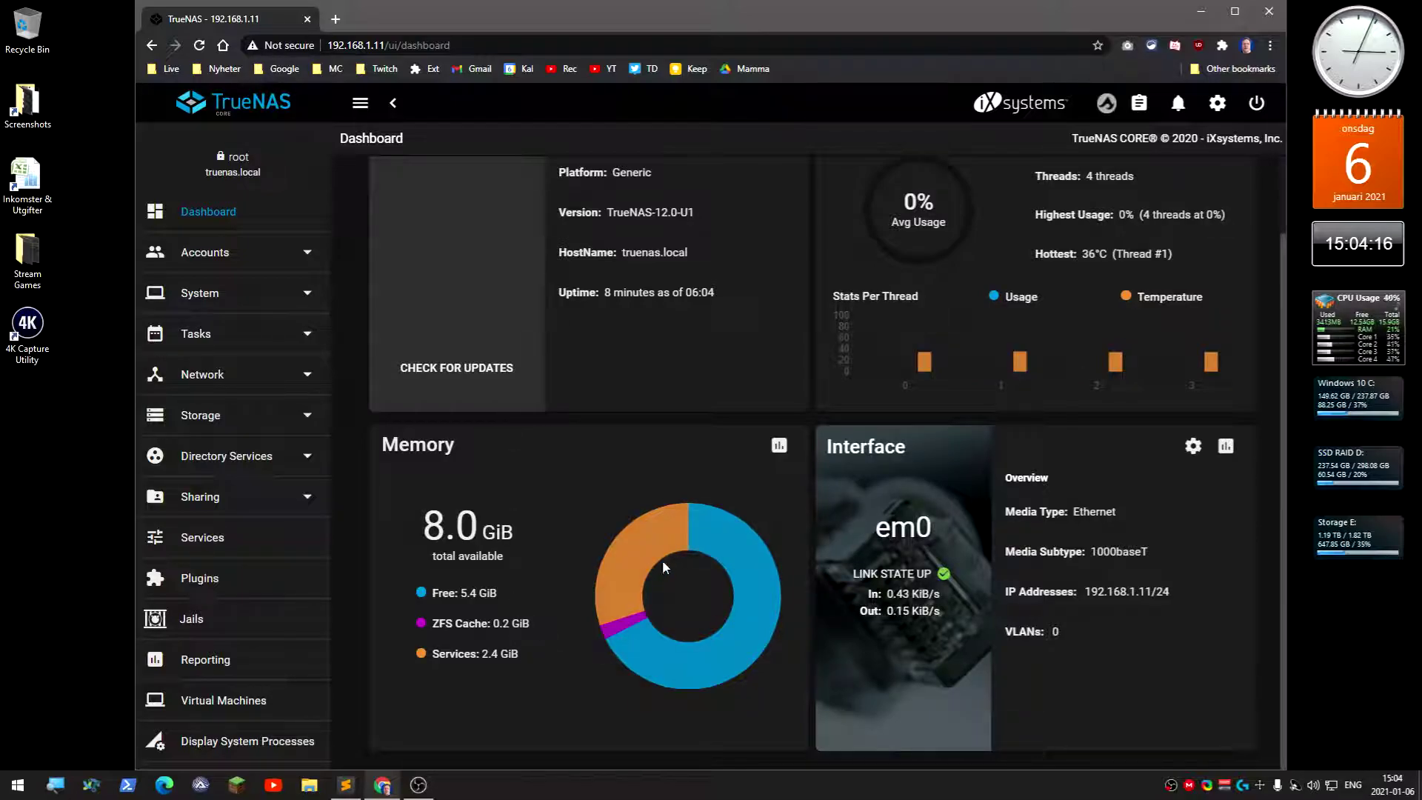
scroll(662, 559, up, 1)
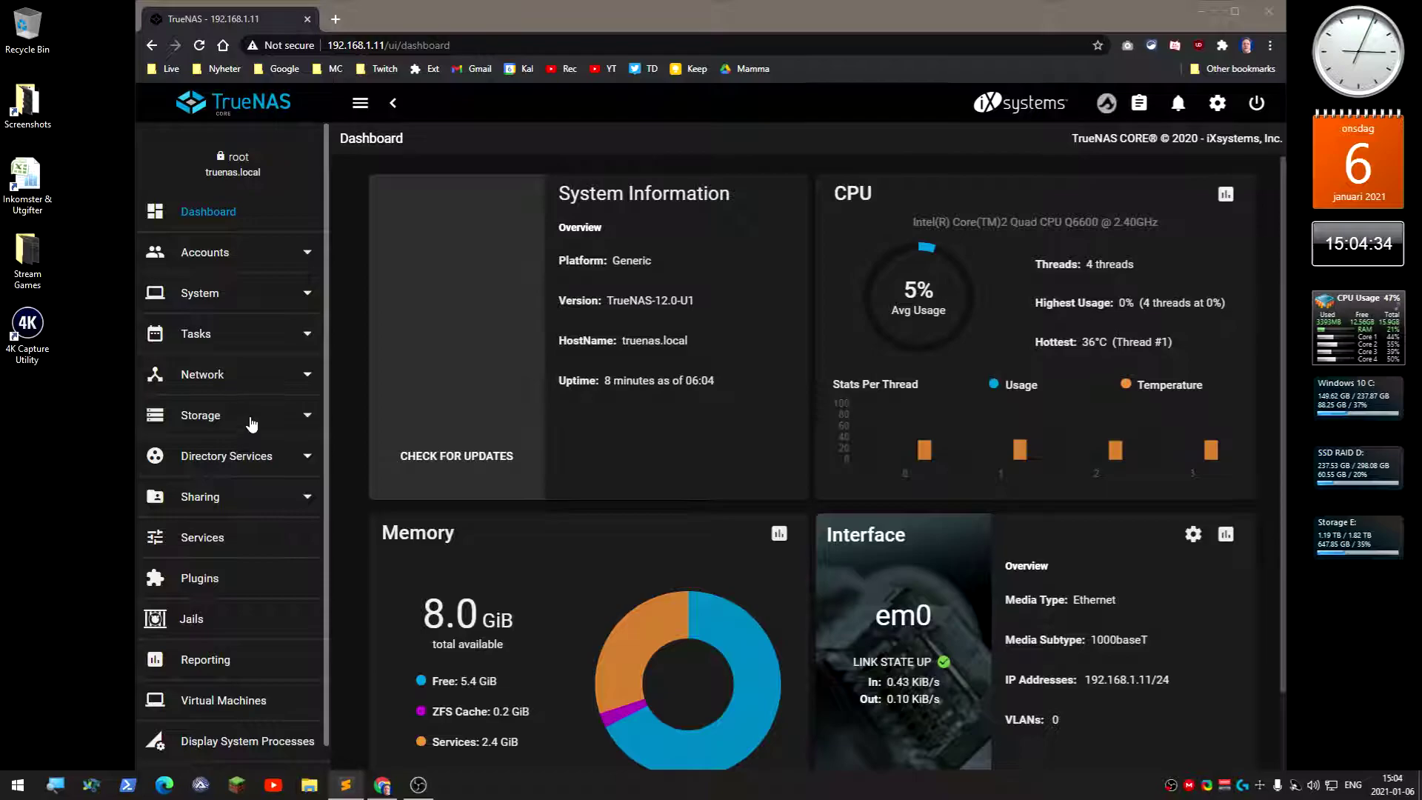
Go to Storage > Pools and open the Pool Manager to create a new pool
click(204, 421)
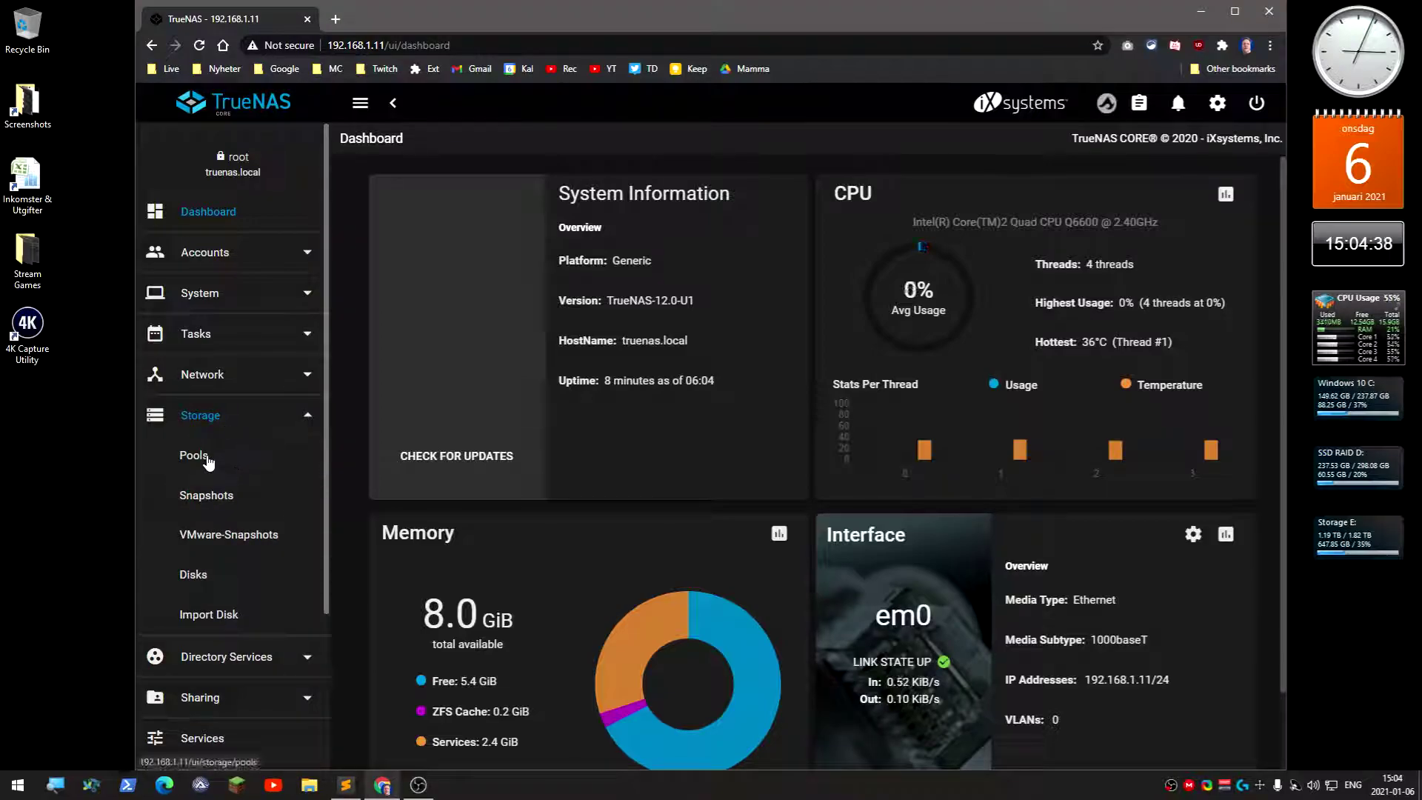
click(237, 465)
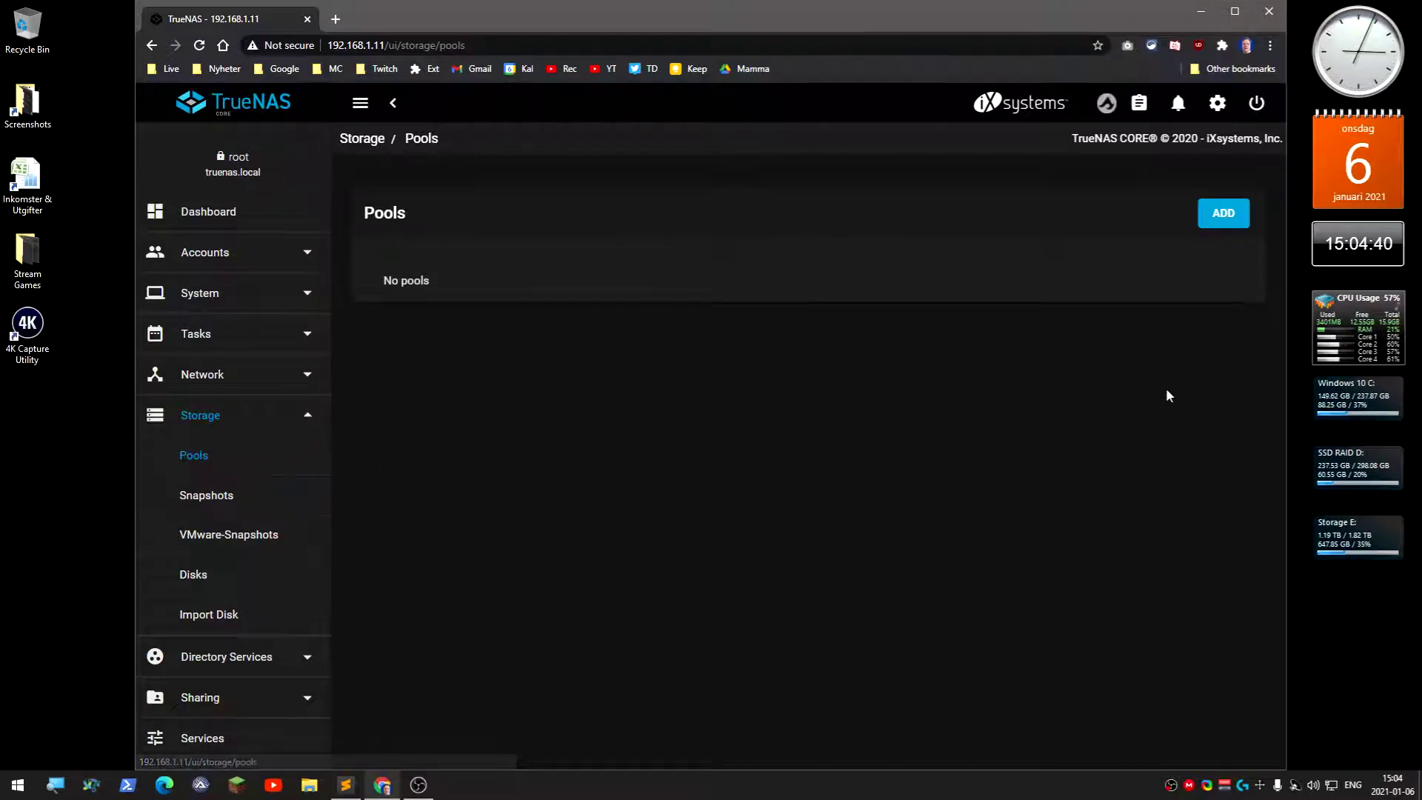
click(1225, 217)
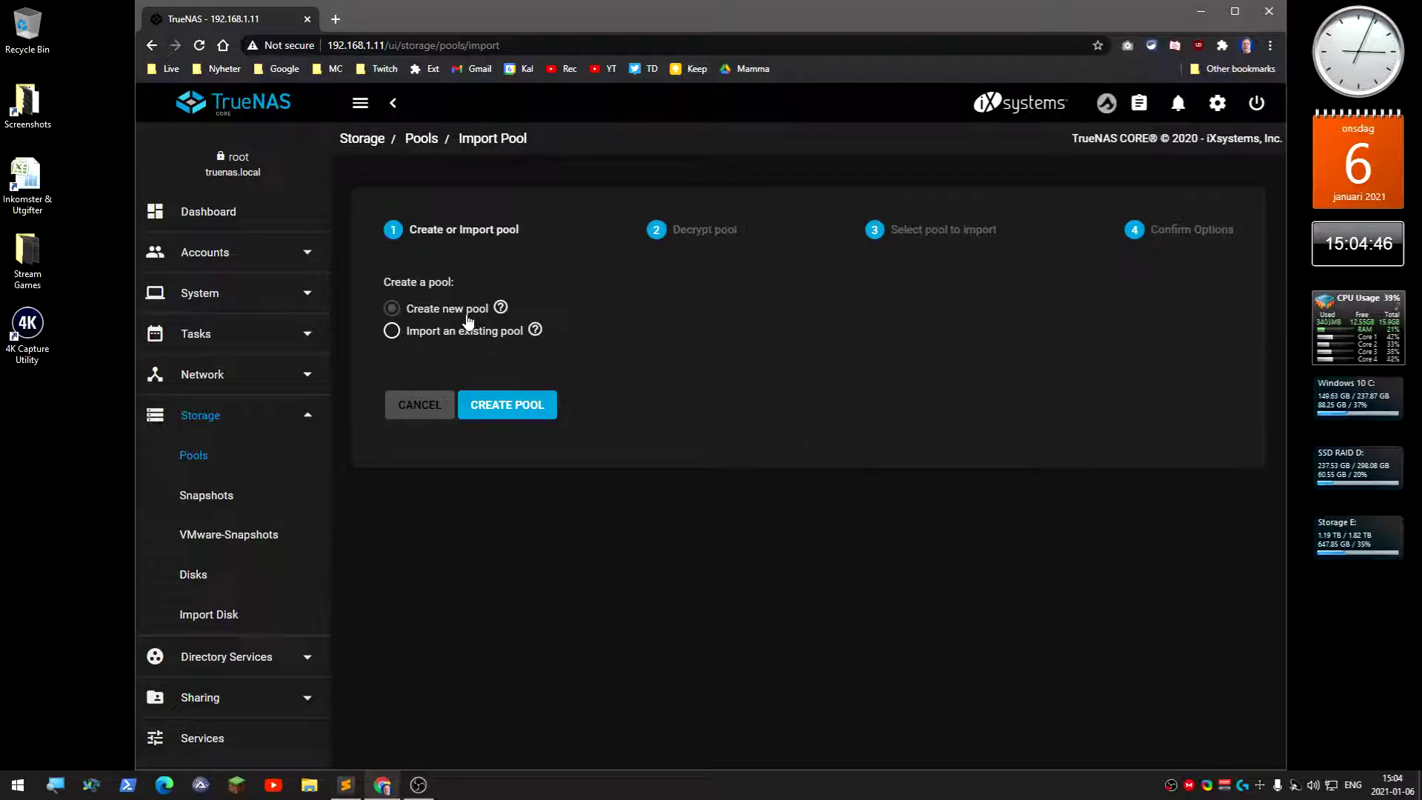
click(508, 406)
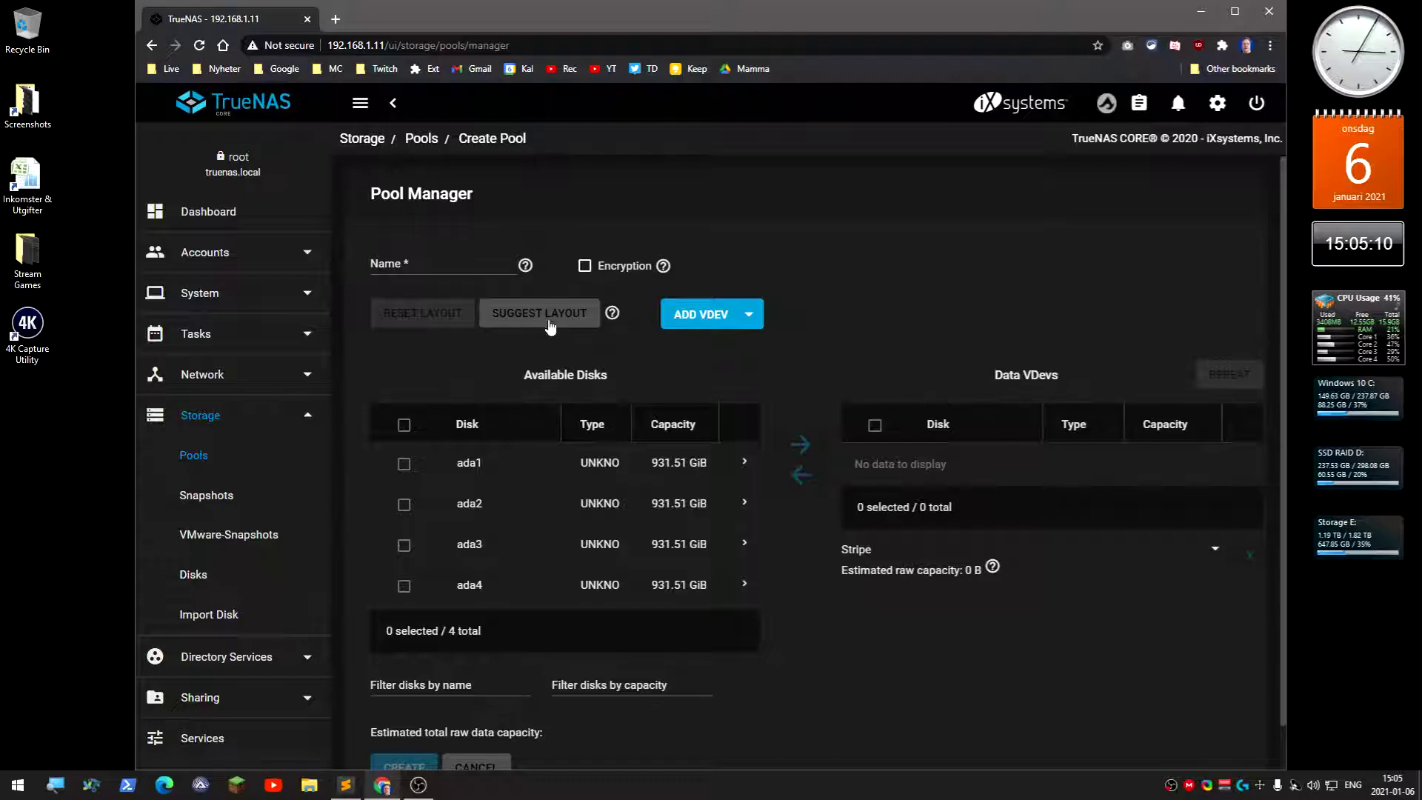
Move disks ada1–ada4 into the data vdev and change its layout from Raid-z2 to Raid-z
click(405, 428)
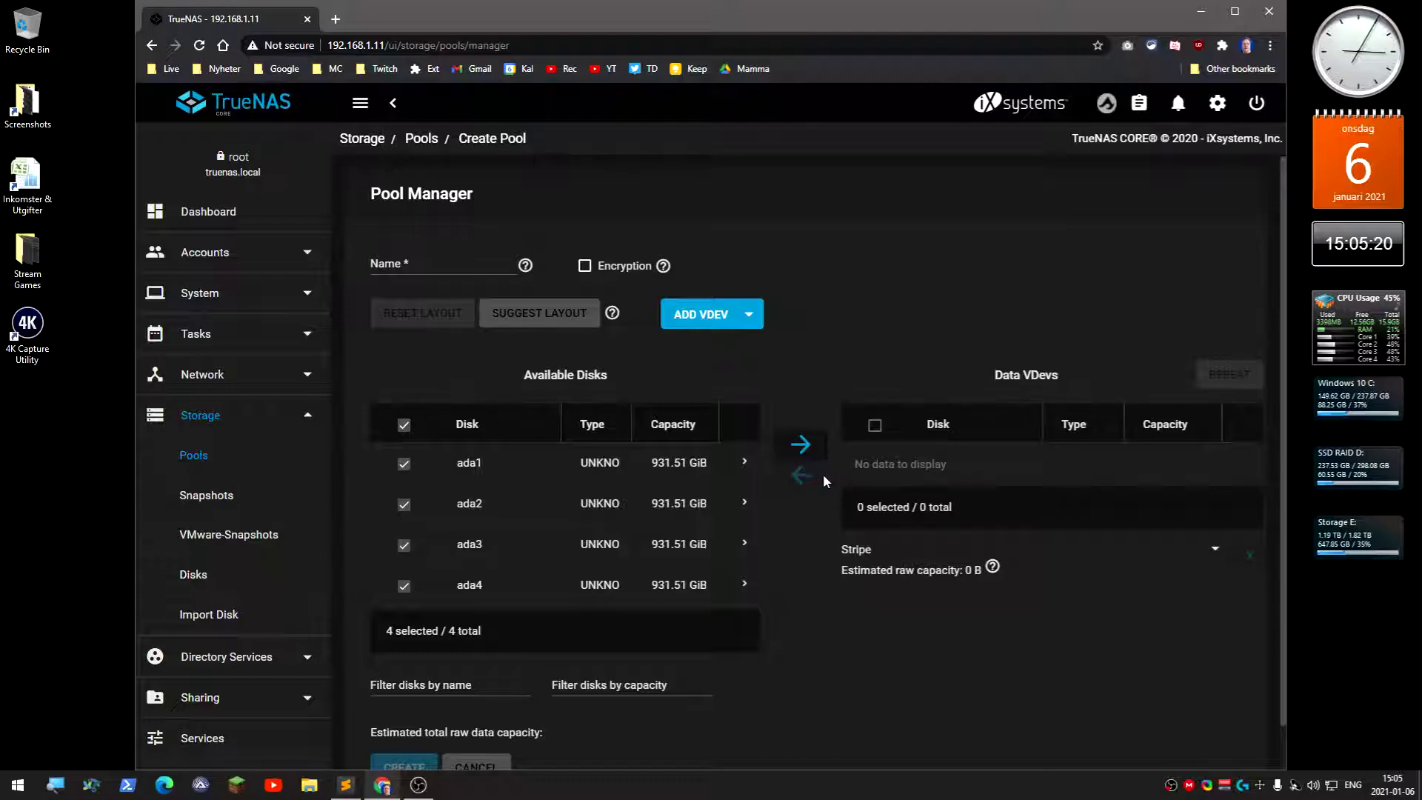
click(801, 444)
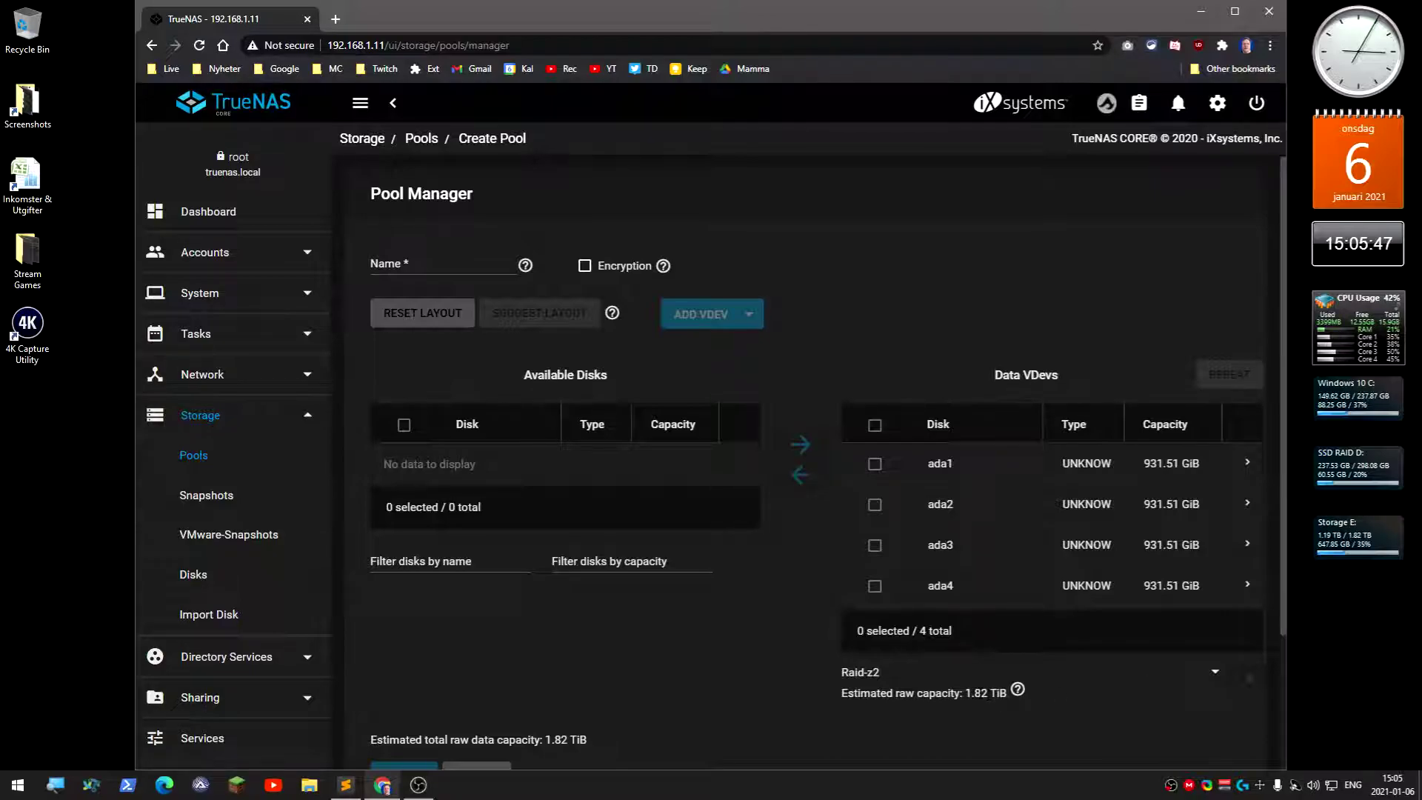
click(1216, 675)
click(1217, 677)
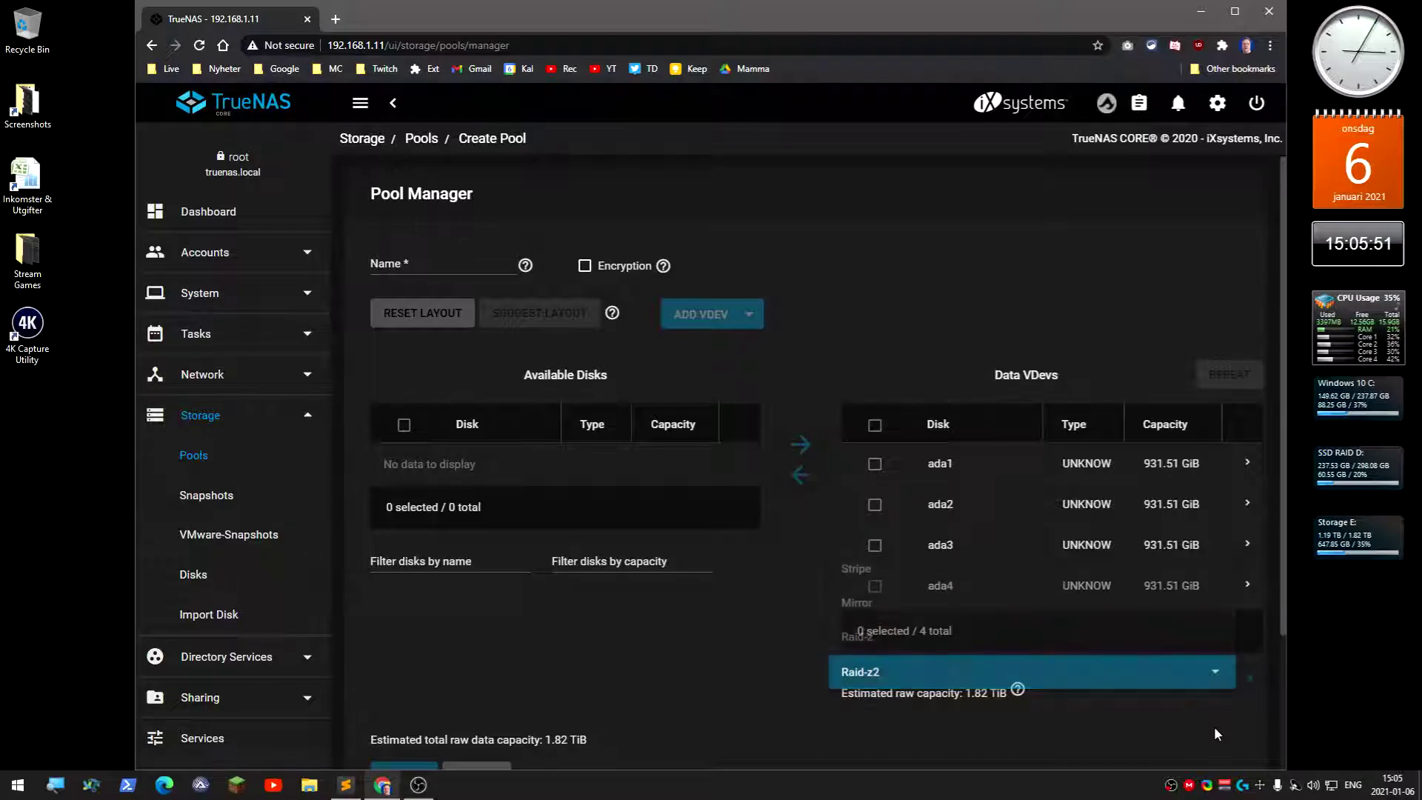
click(1215, 679)
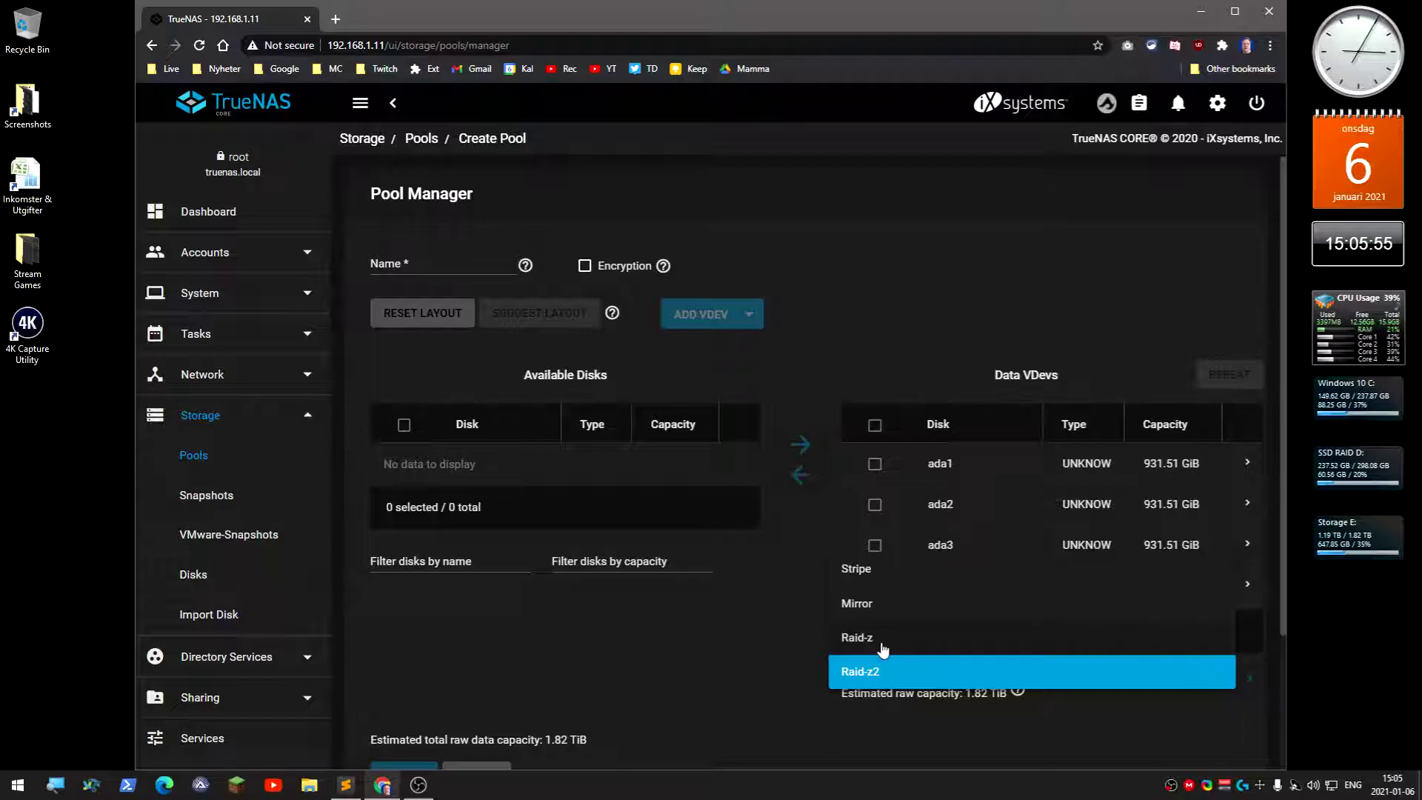
click(873, 638)
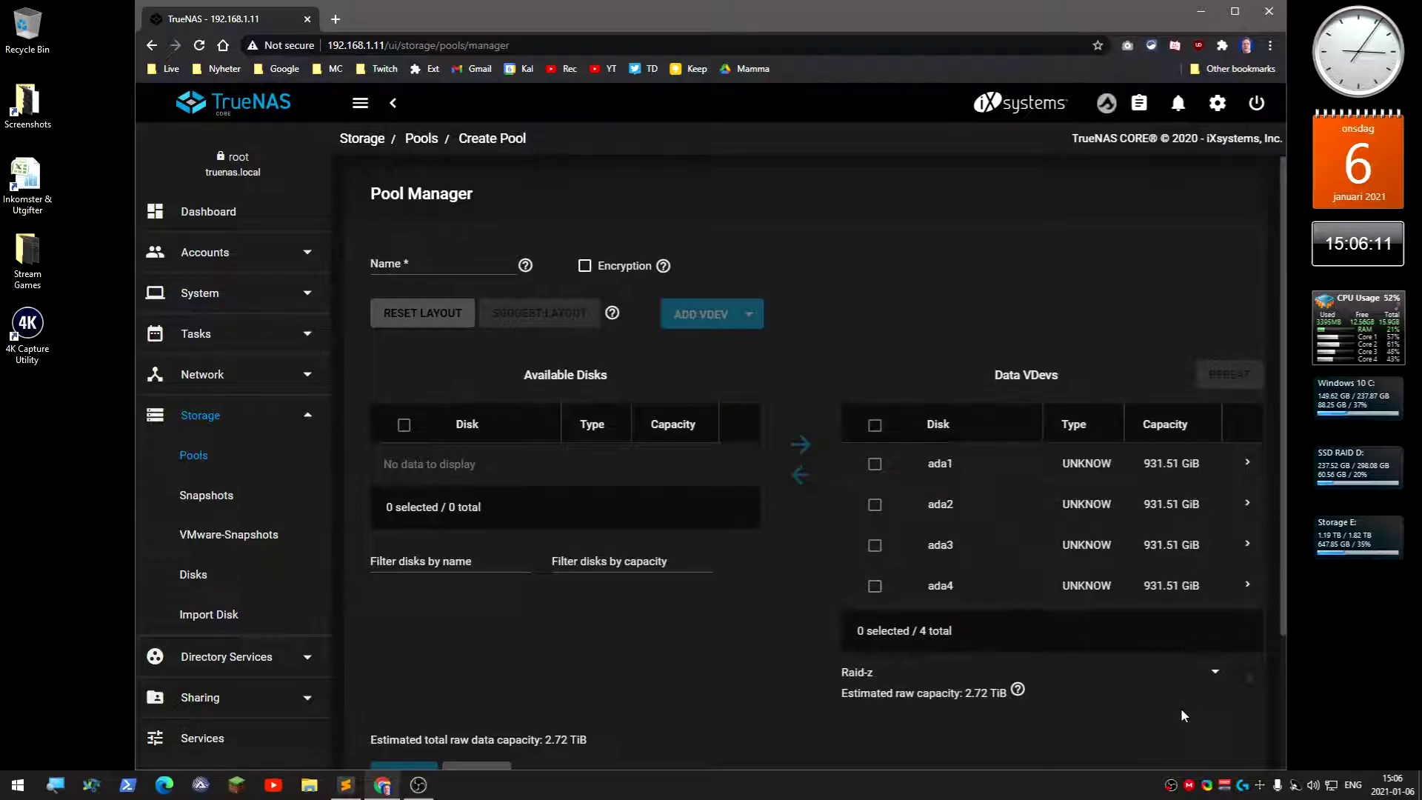
scroll(555, 656, down, 1)
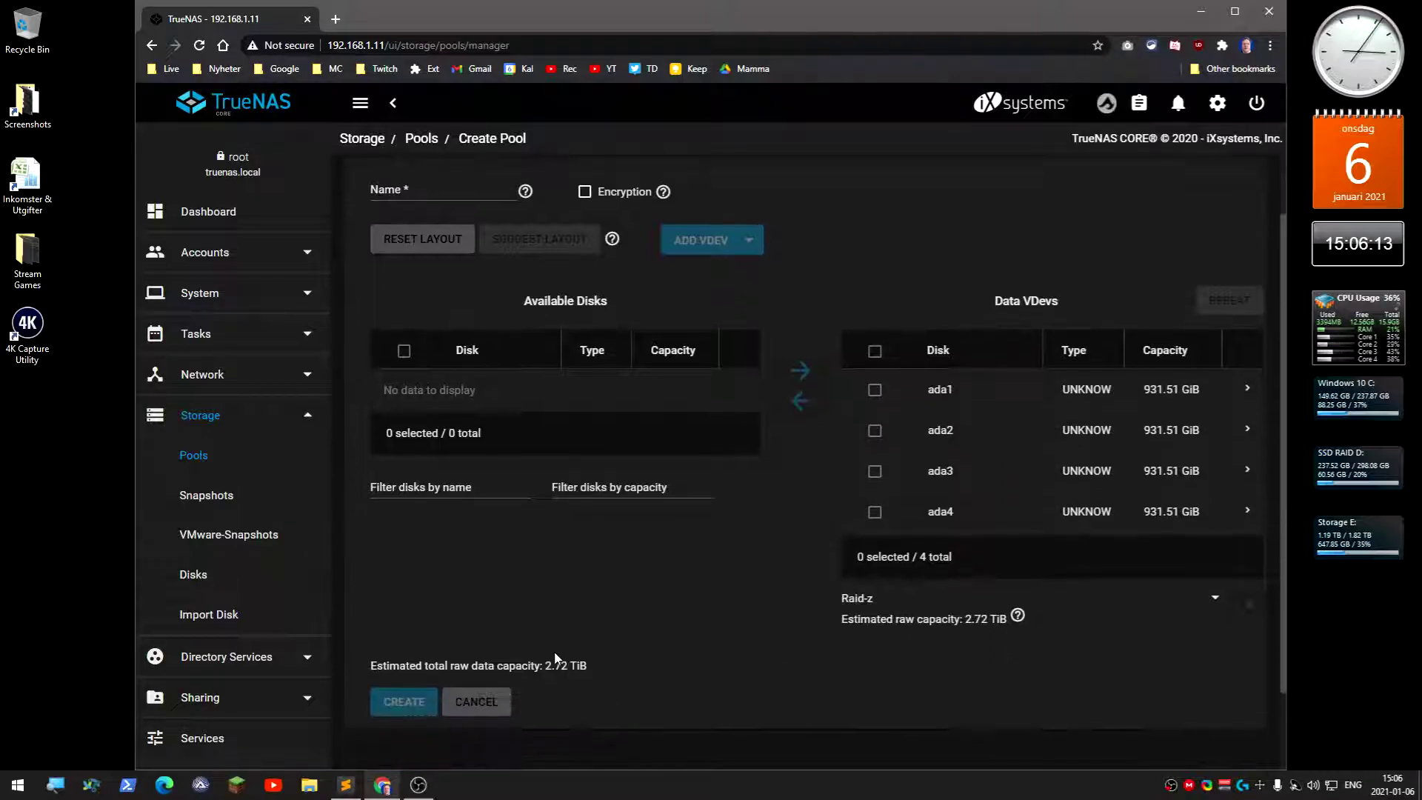
scroll(558, 658, up, 1)
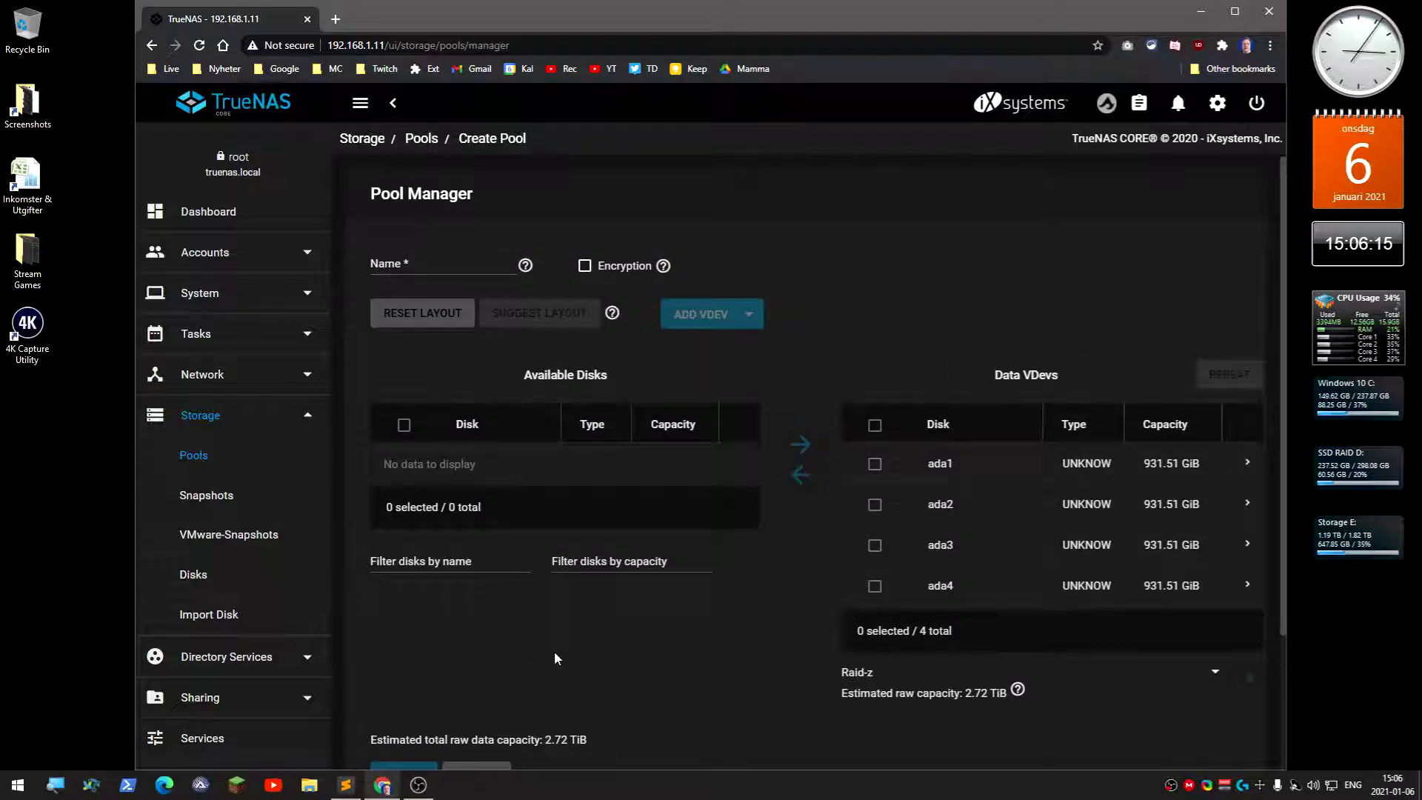
Enter StoragePool as the new pool's name
click(443, 265)
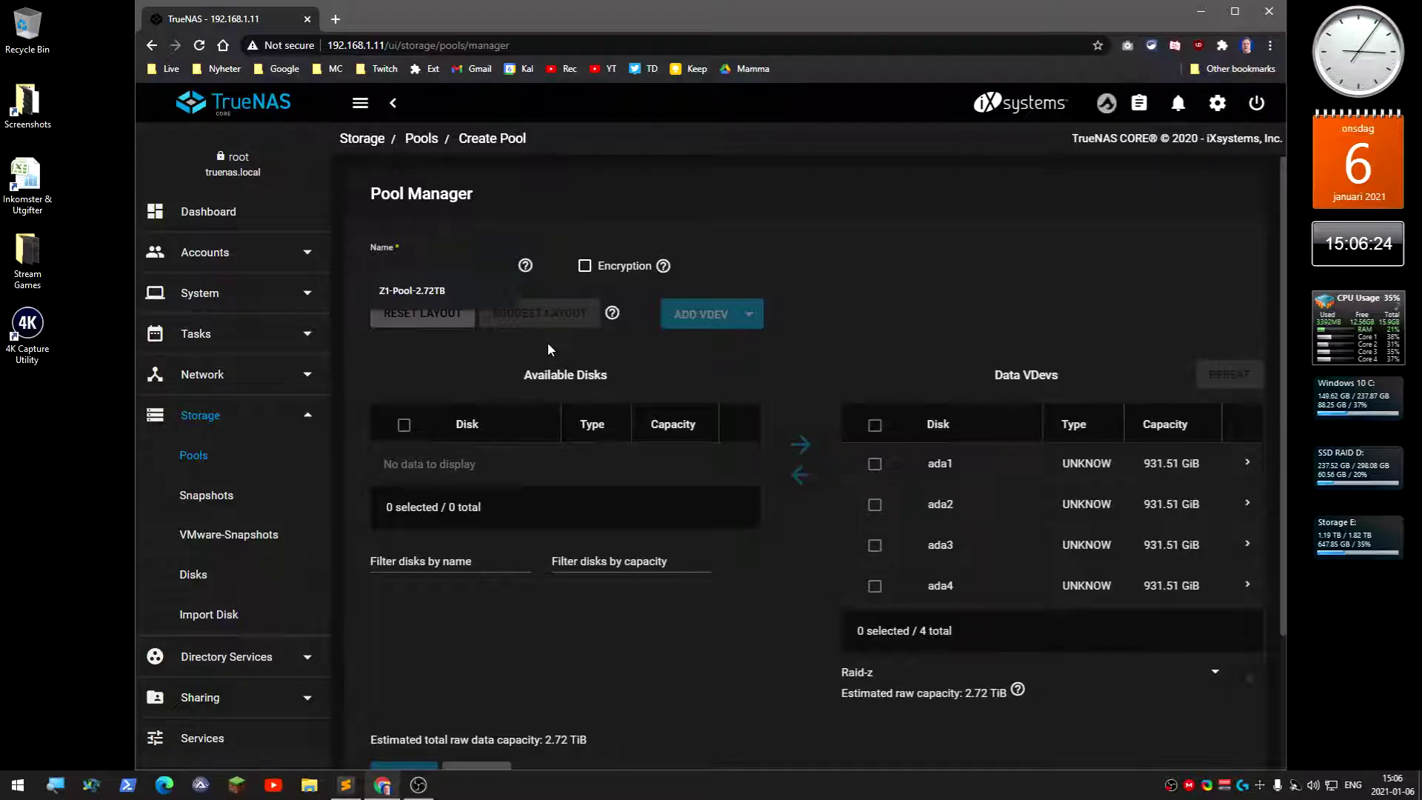
text(St)
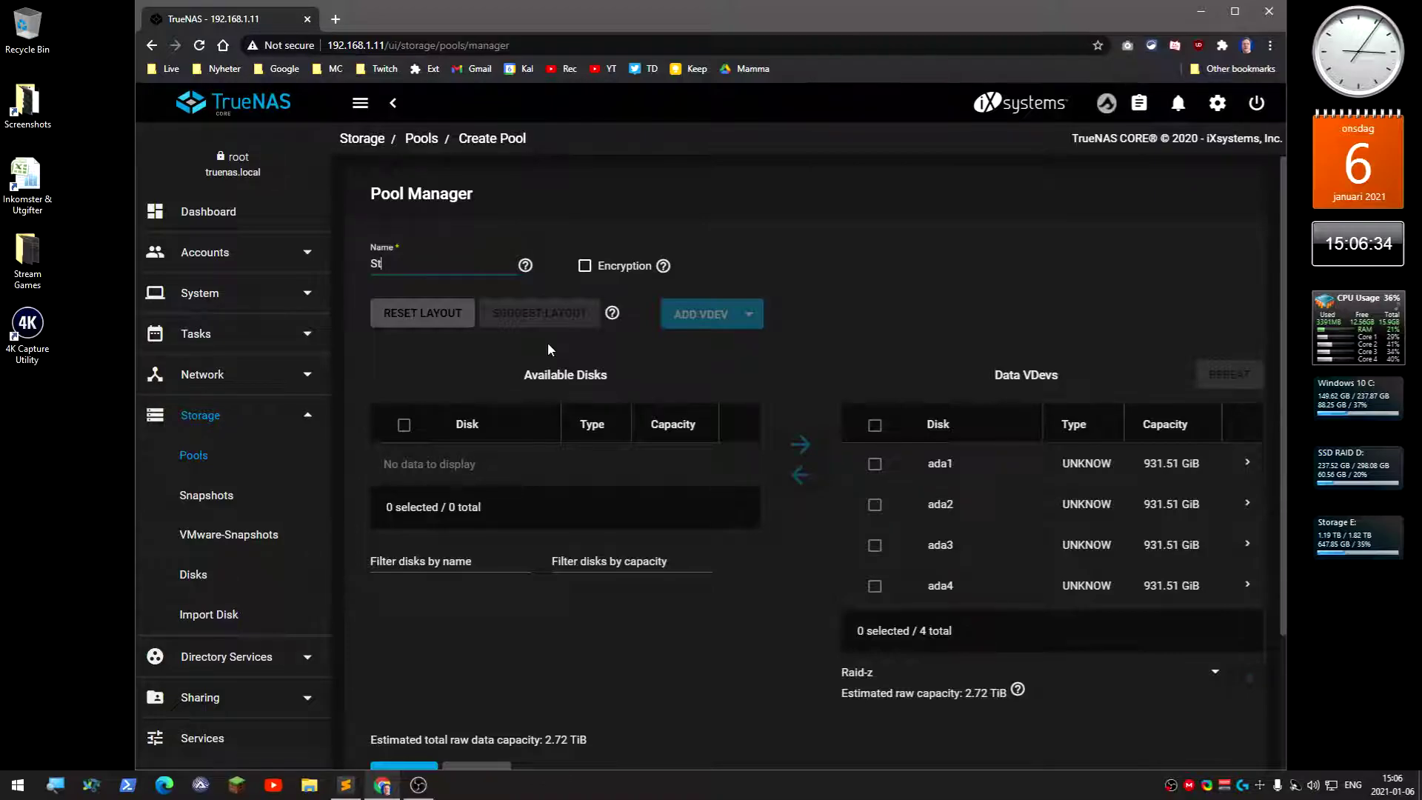
text(oragePool)
scroll(614, 522, down, 1)
scroll(613, 521, down, 2)
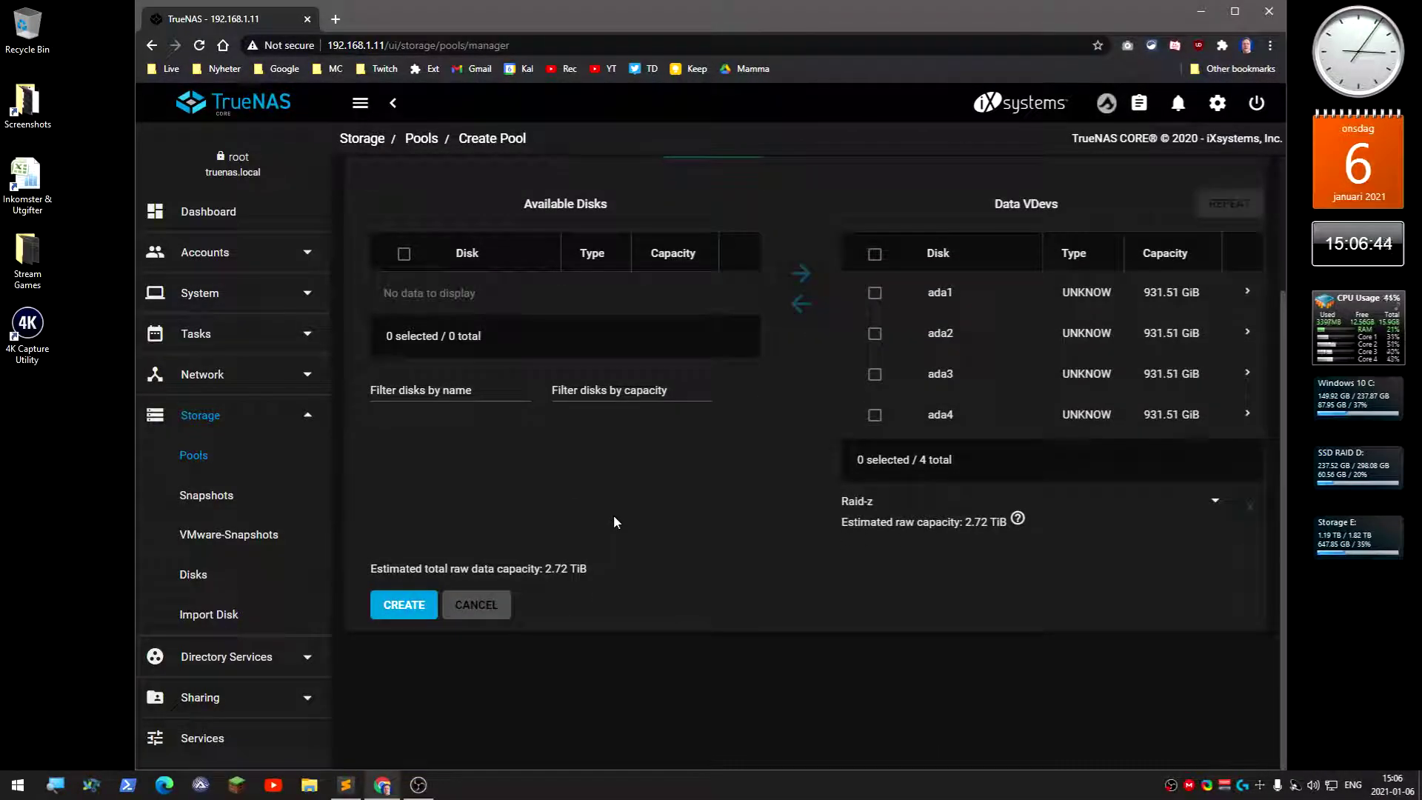
Create StoragePool, confirming that disks ada1–ada4 will be erased
click(406, 603)
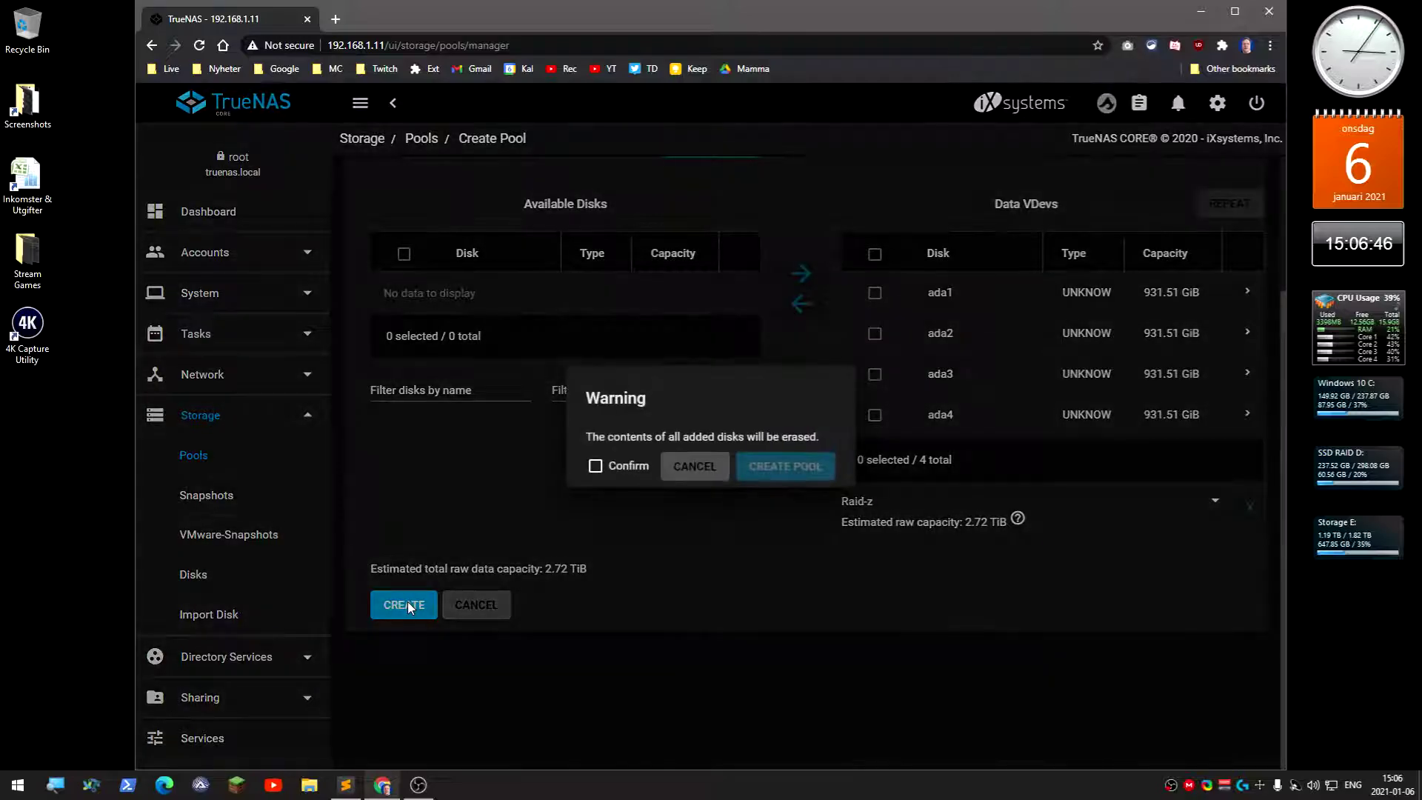
click(595, 466)
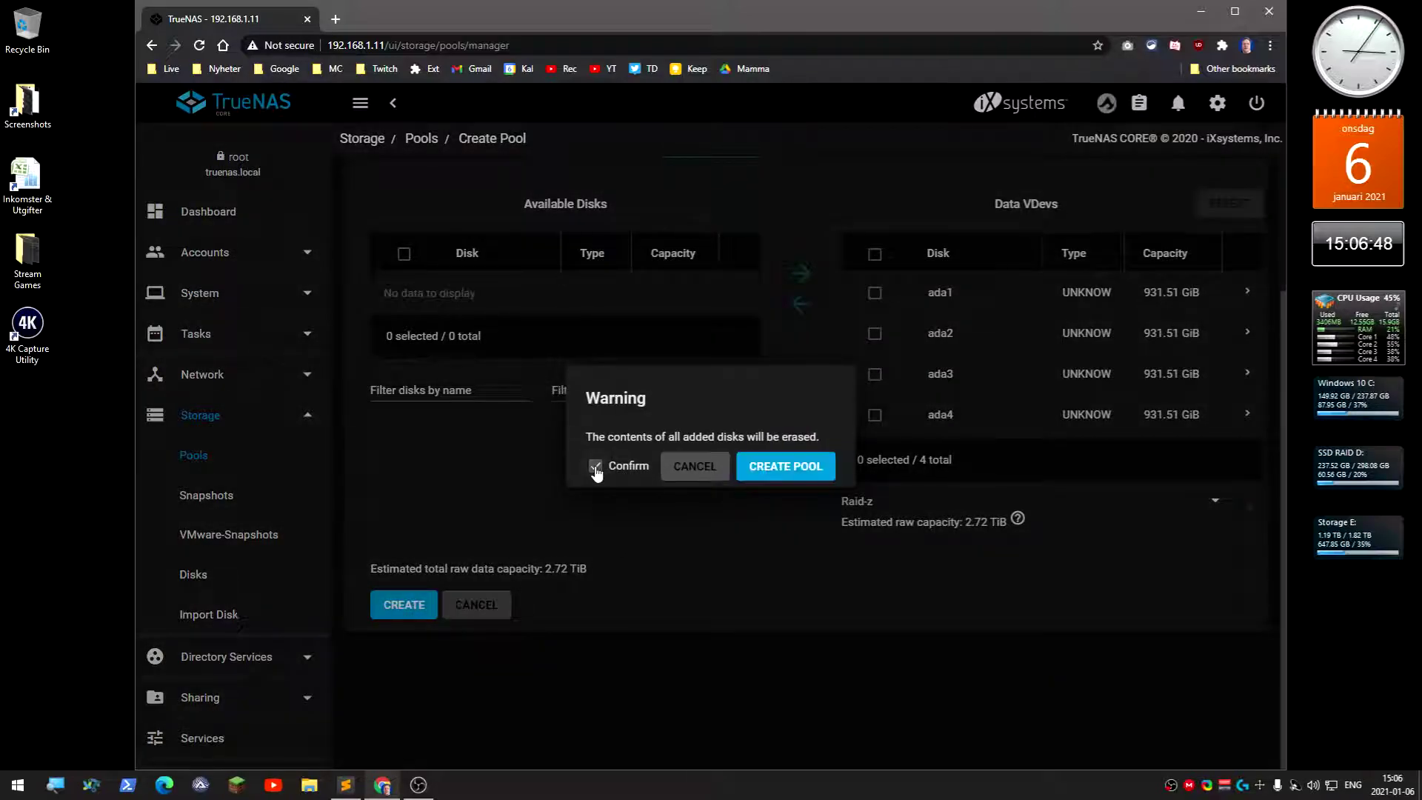
click(784, 468)
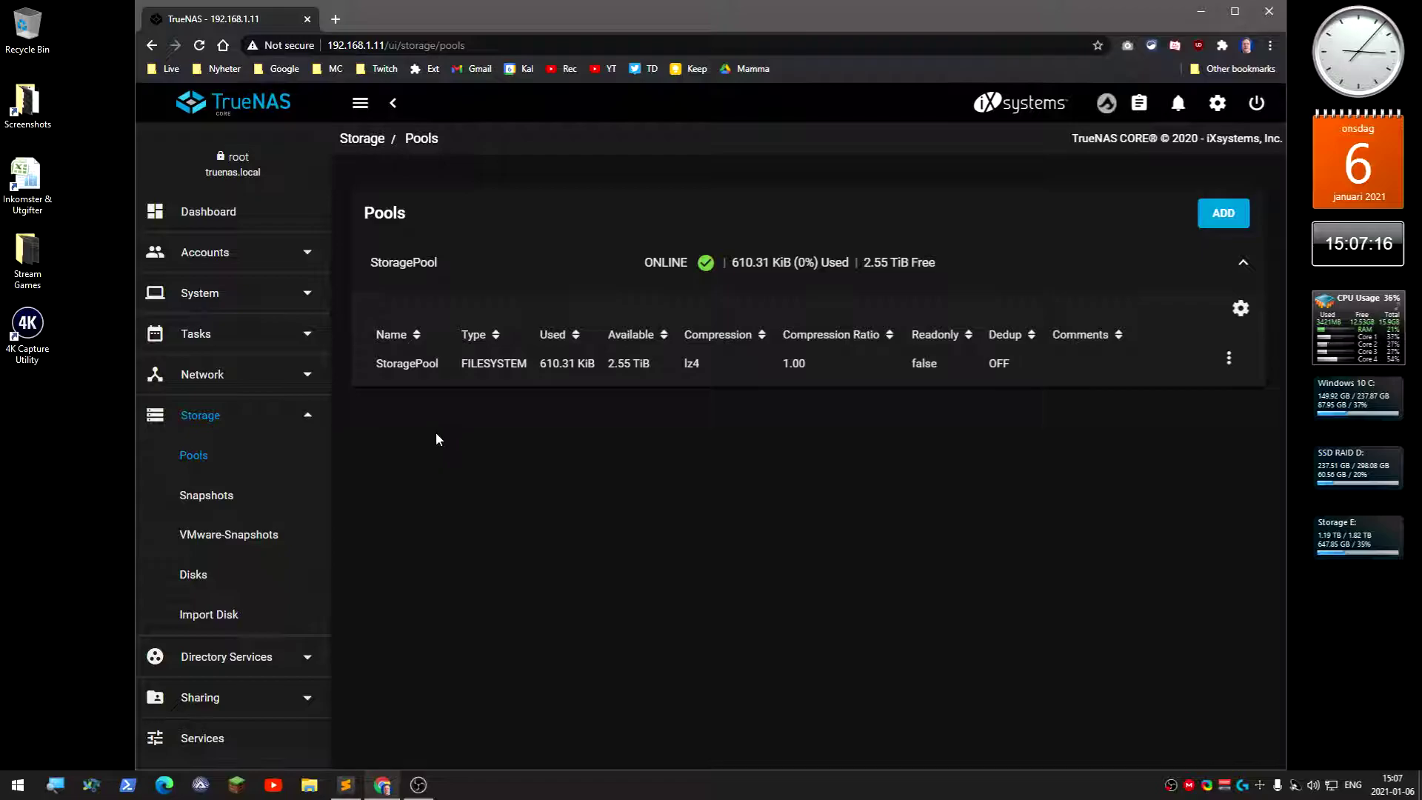
Switch the sidebar from Storage to Sharing and open Windows Shares (SMB)
click(307, 417)
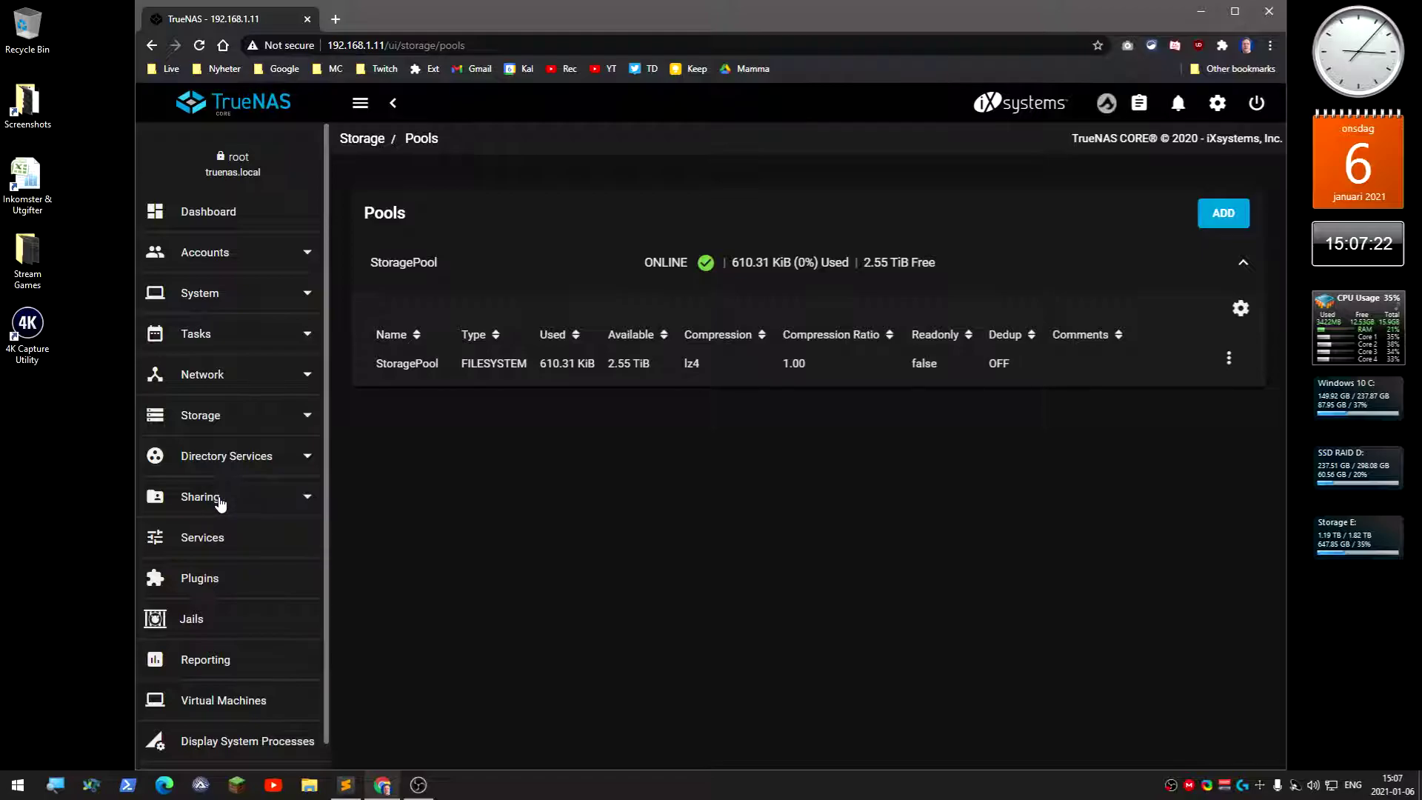
click(219, 504)
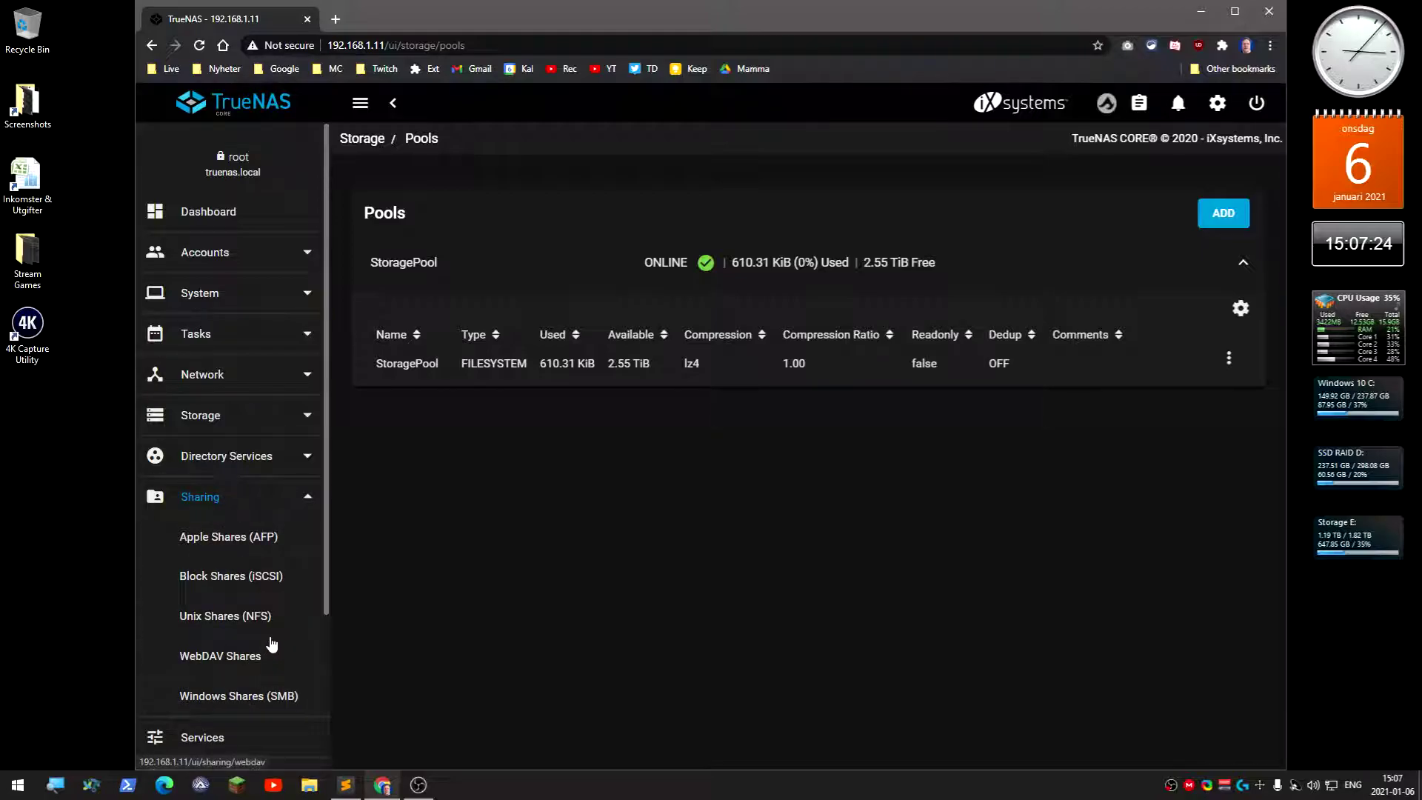
scroll(268, 652, down, 2)
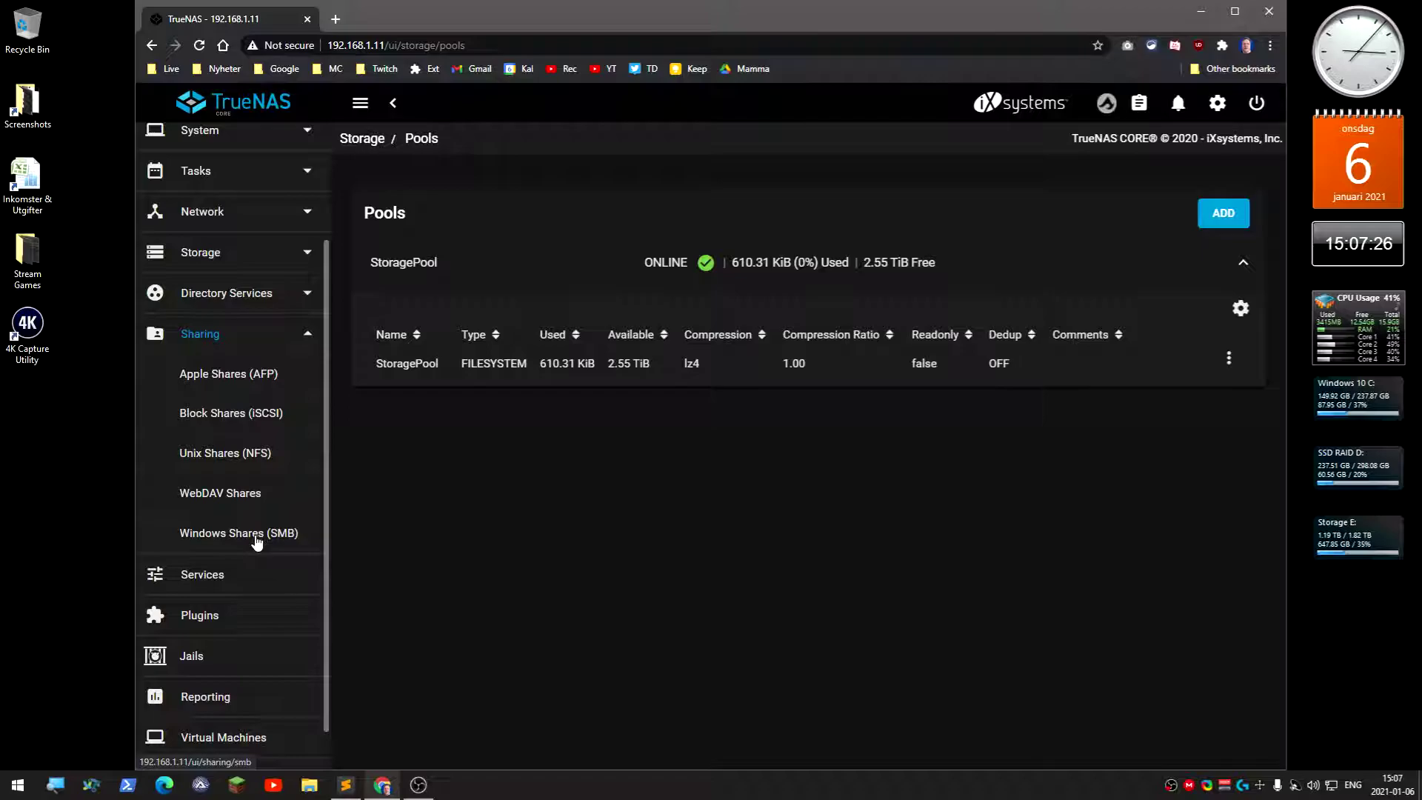
click(257, 543)
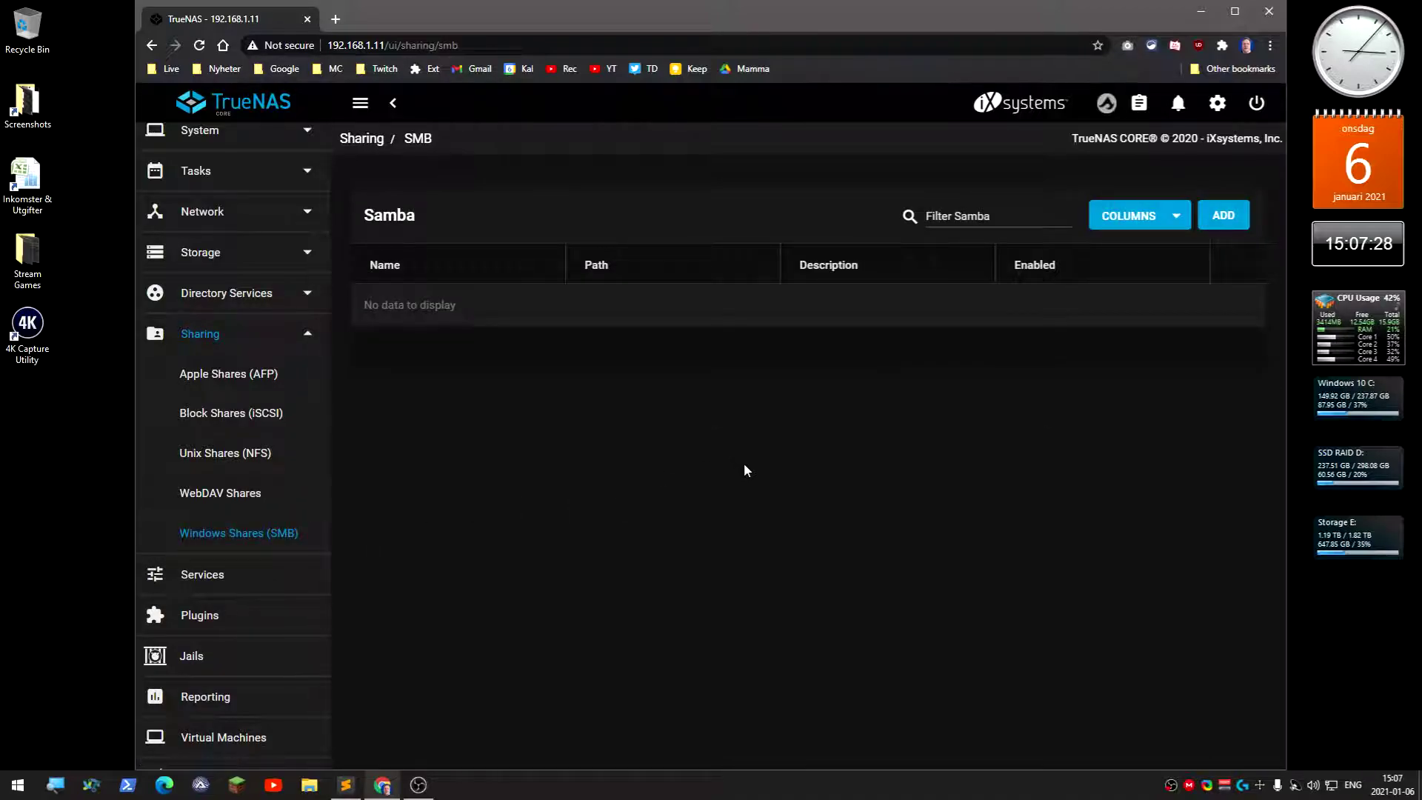
Add an SMB share with path /mnt/StoragePool, shortening its name to Storage
click(1224, 217)
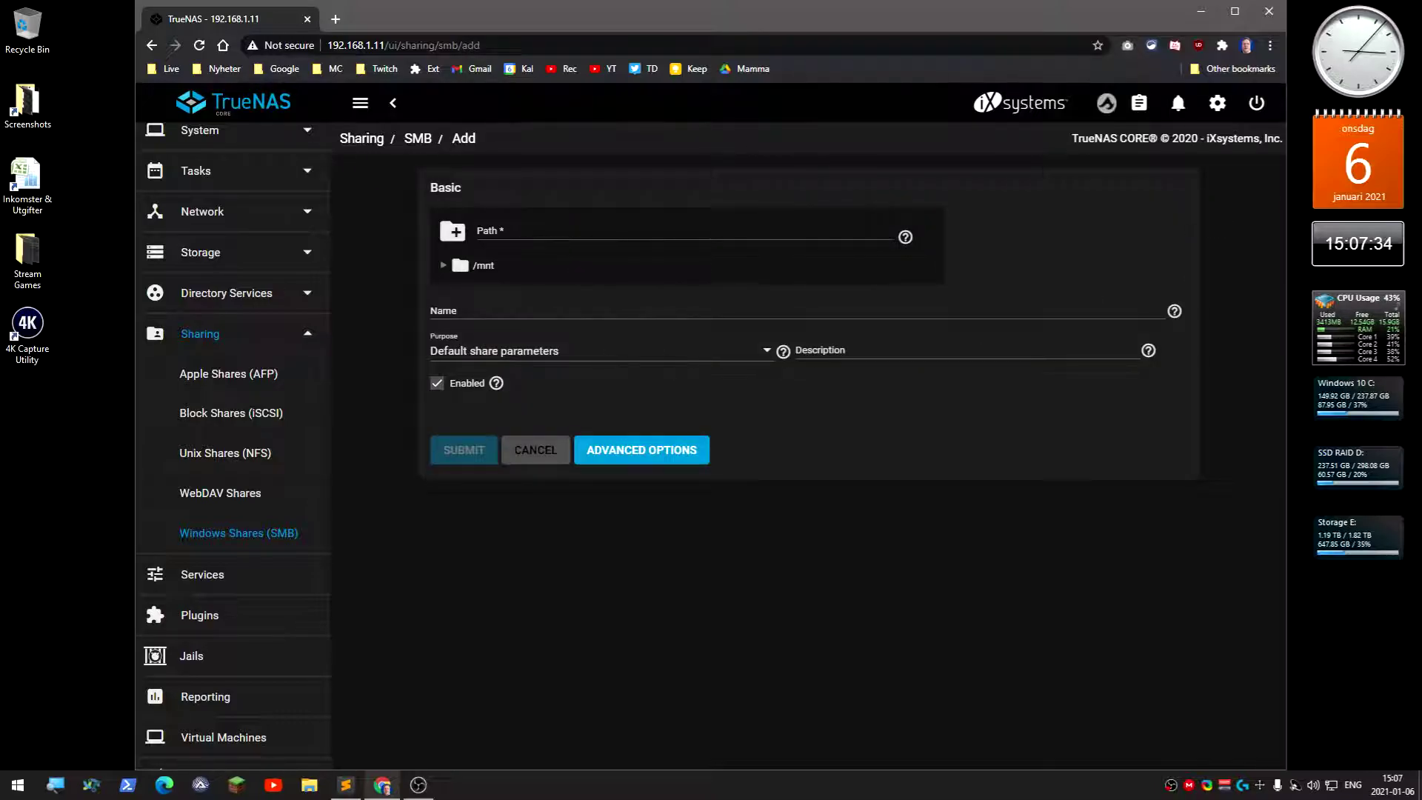
click(455, 235)
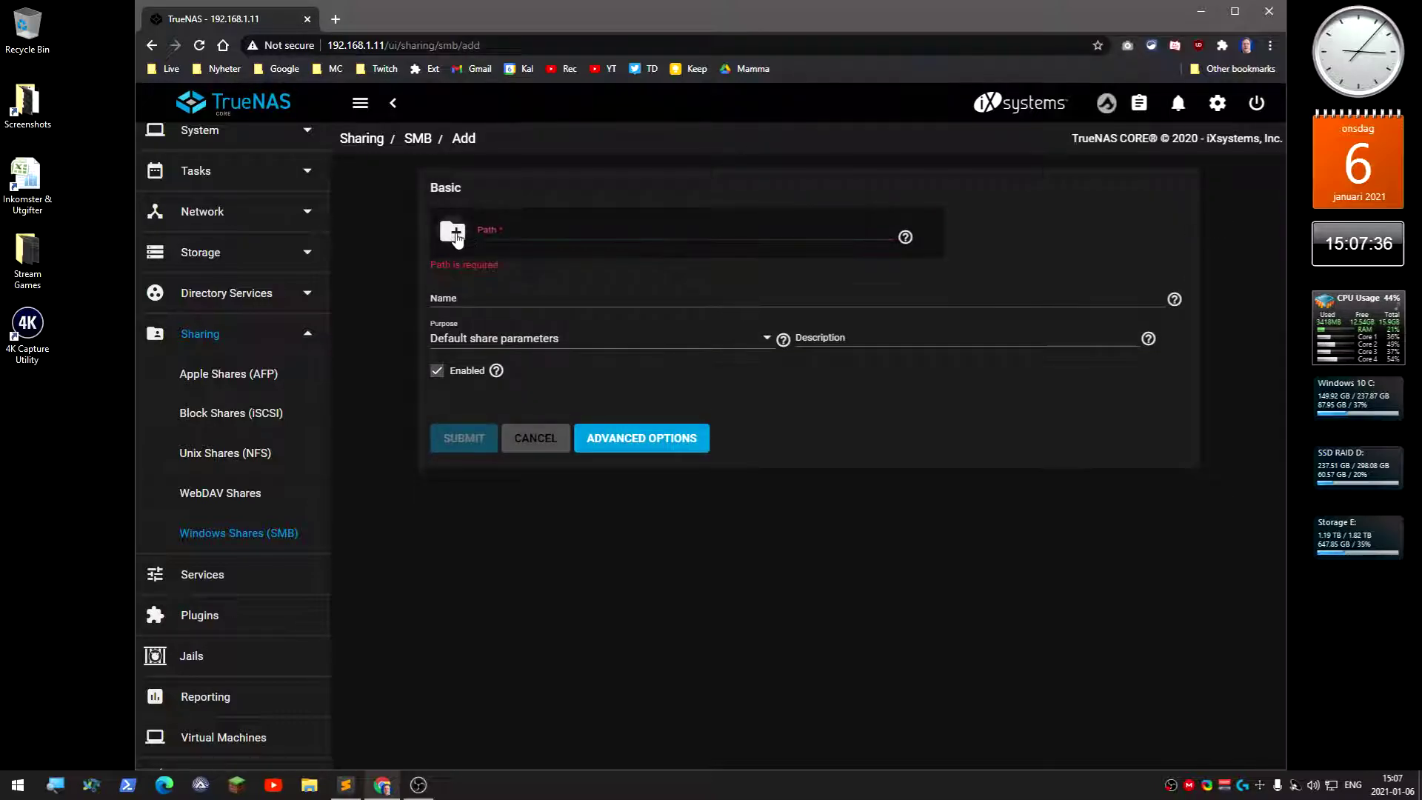
click(510, 228)
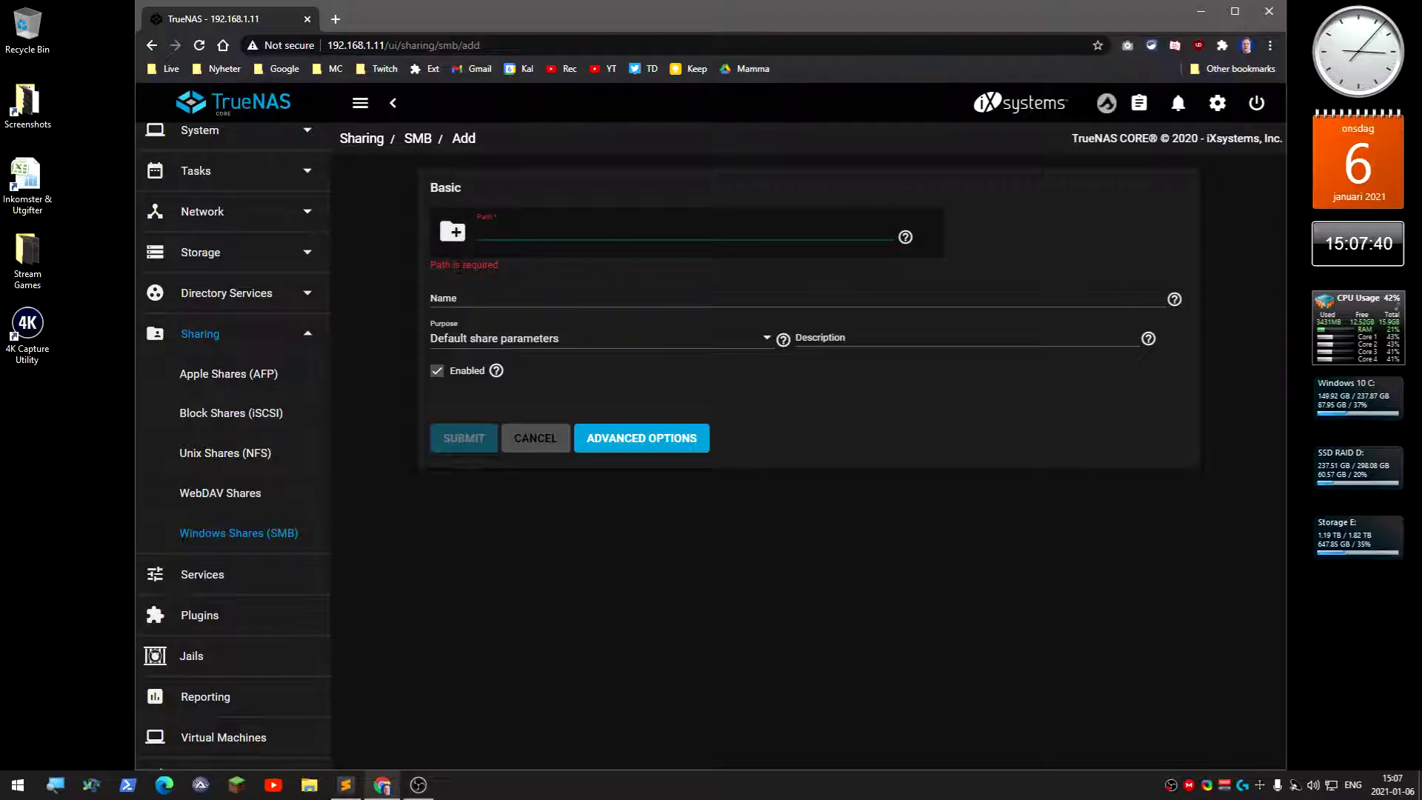
click(453, 232)
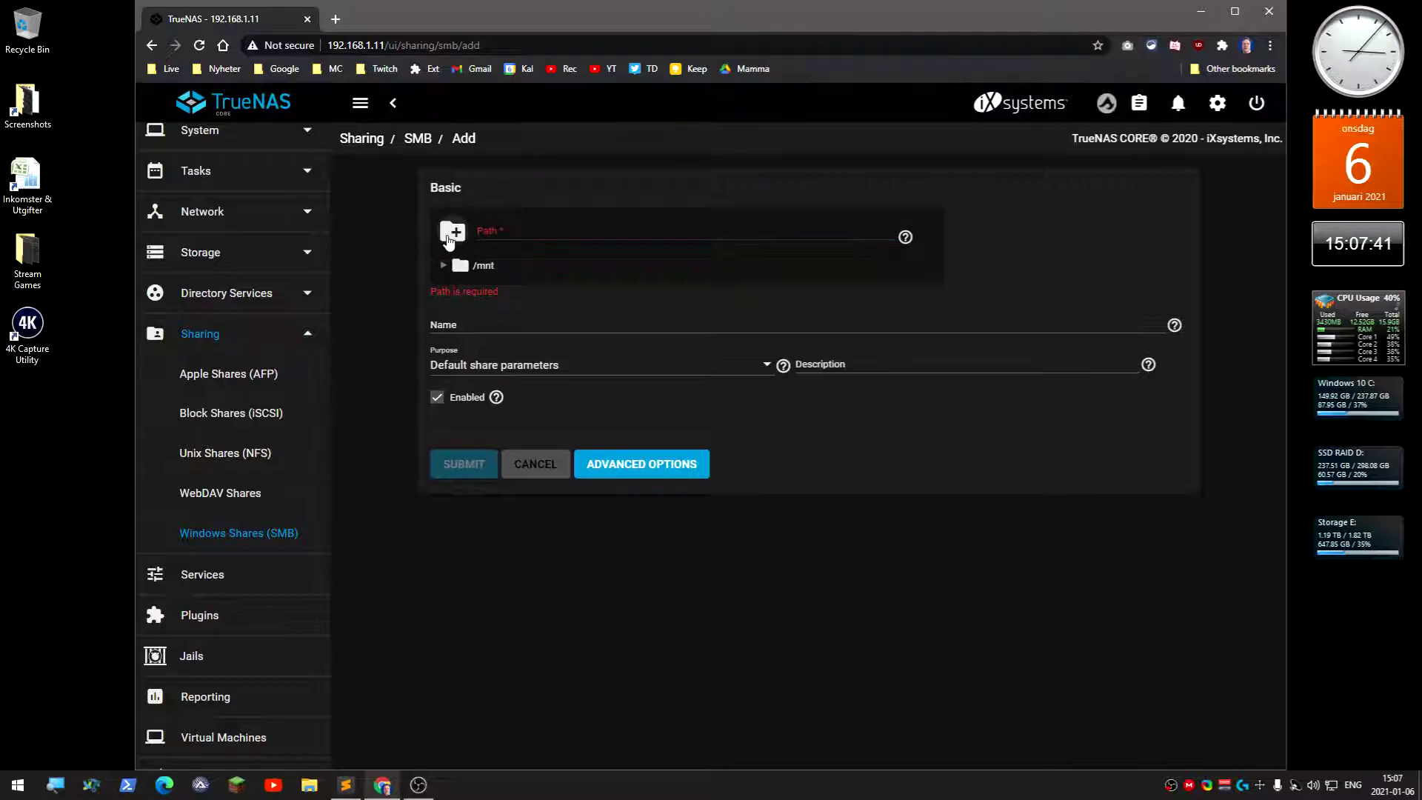
click(445, 265)
click(515, 291)
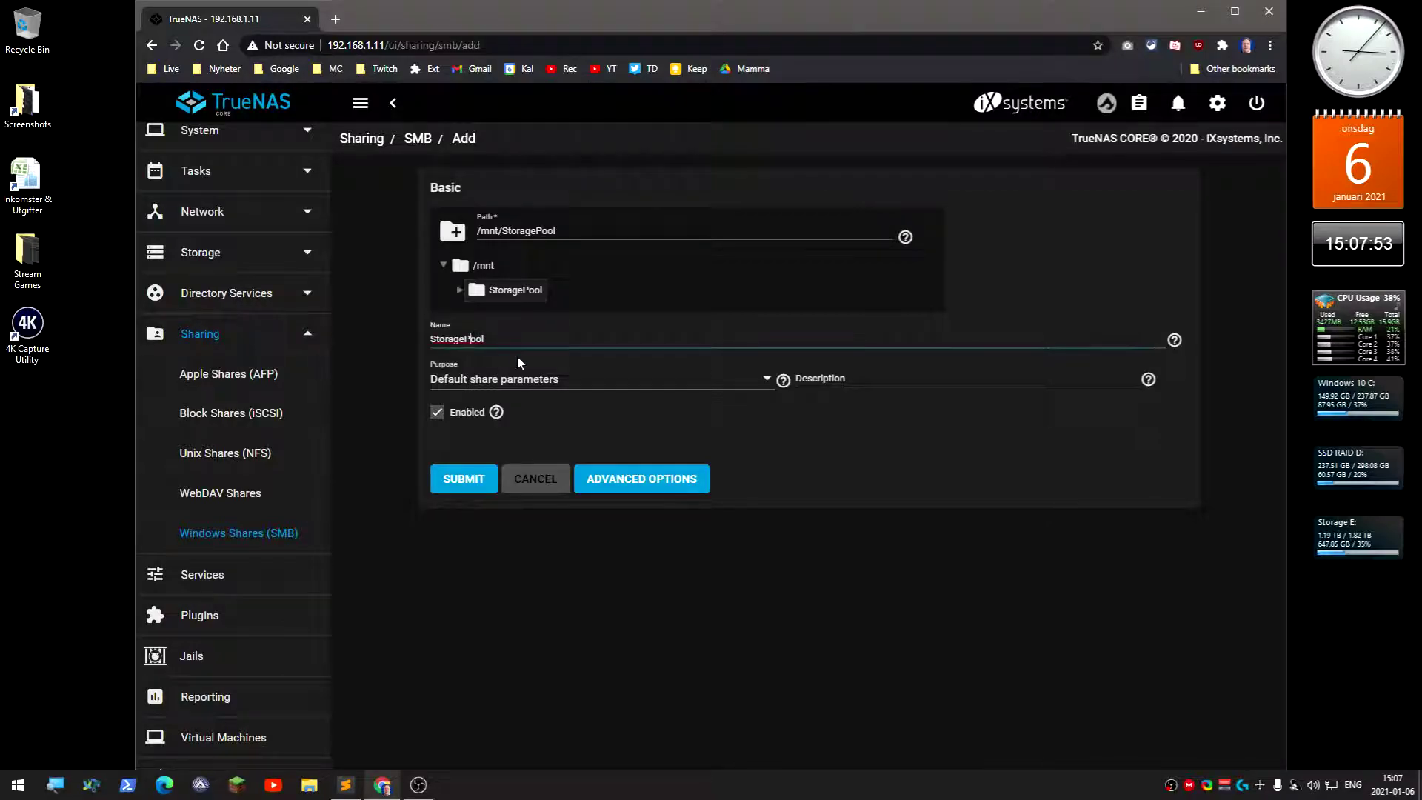
key(Delete)
key(Delete)
key(Delete)
key(BackSpace)
Keep the purpose as Default share parameters and review the Advanced Options
click(662, 391)
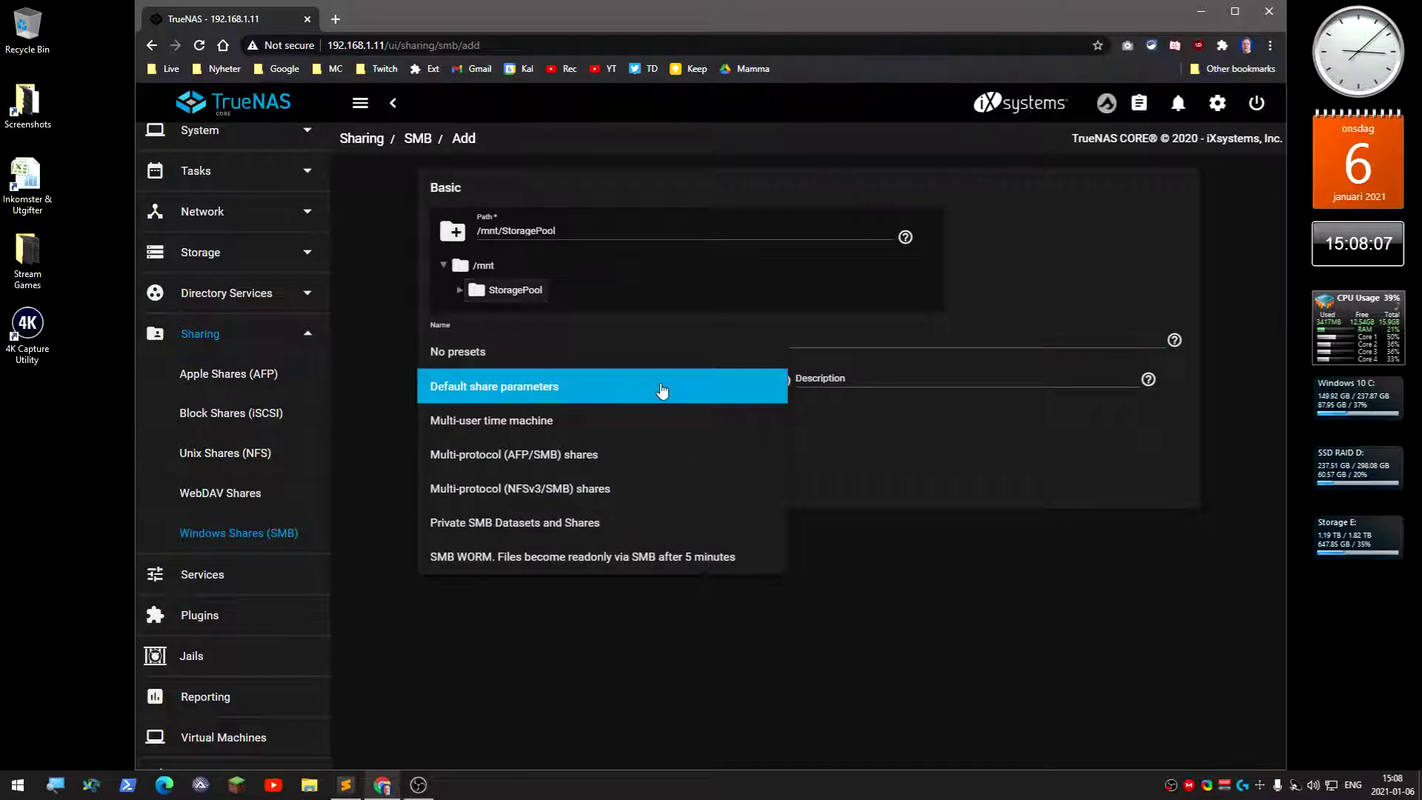
click(663, 391)
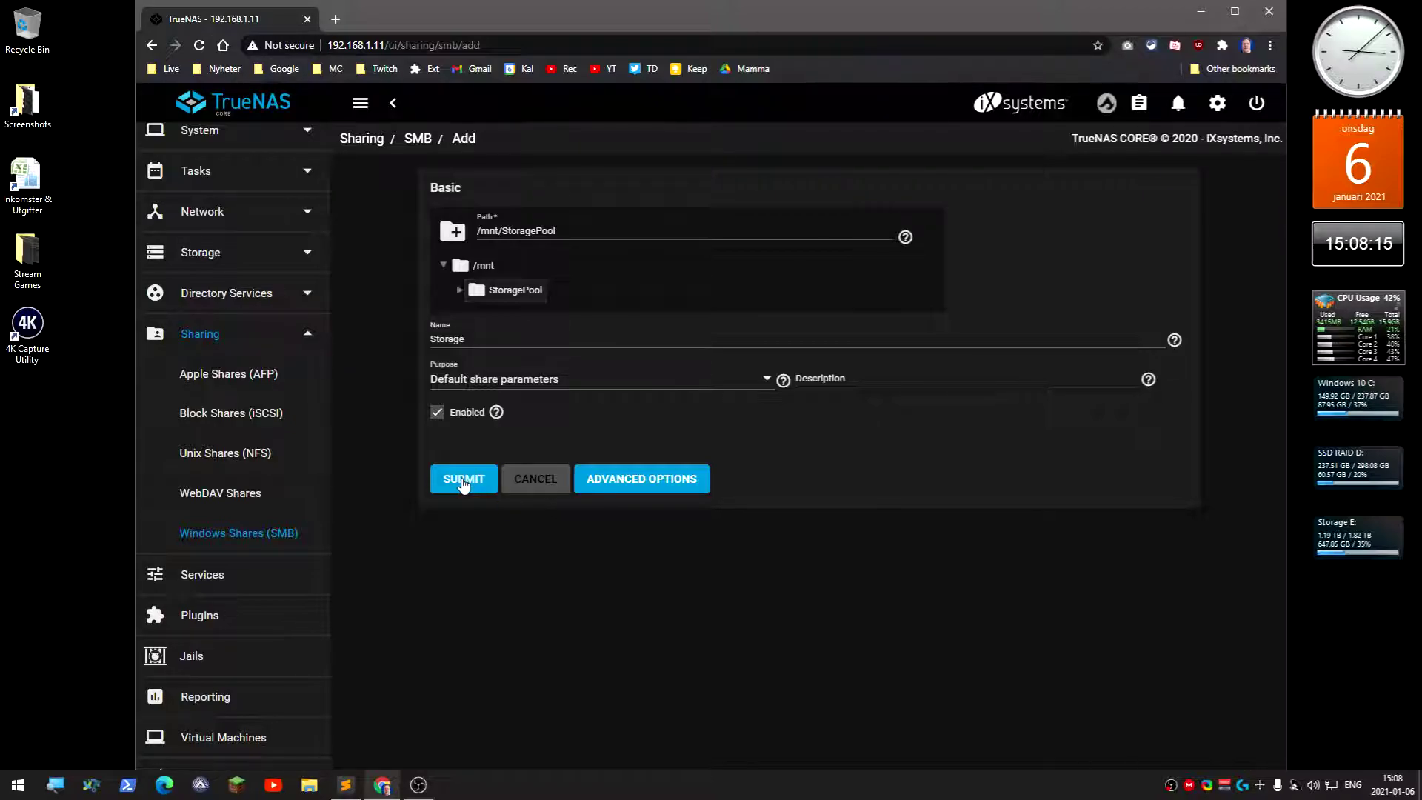
click(633, 481)
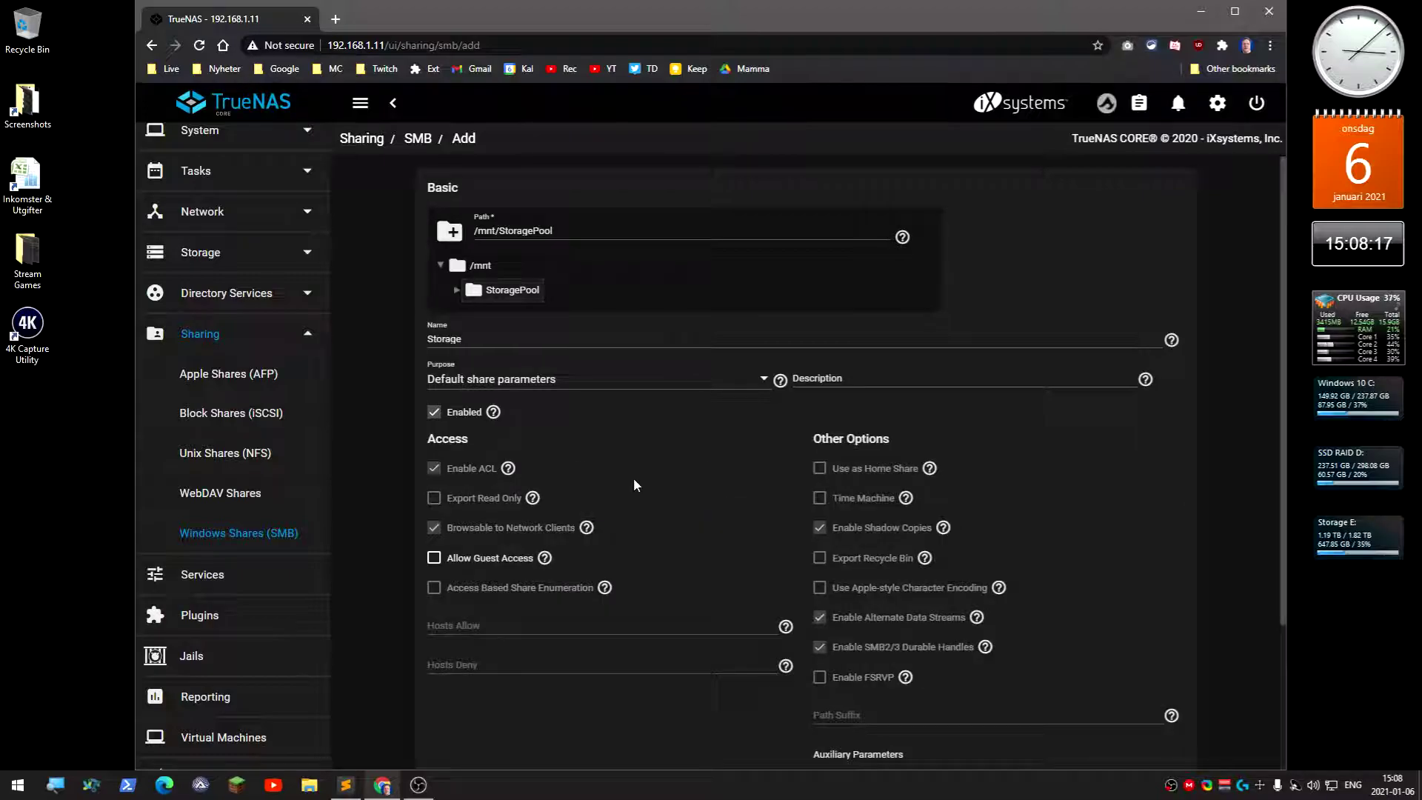
scroll(713, 549, down, 2)
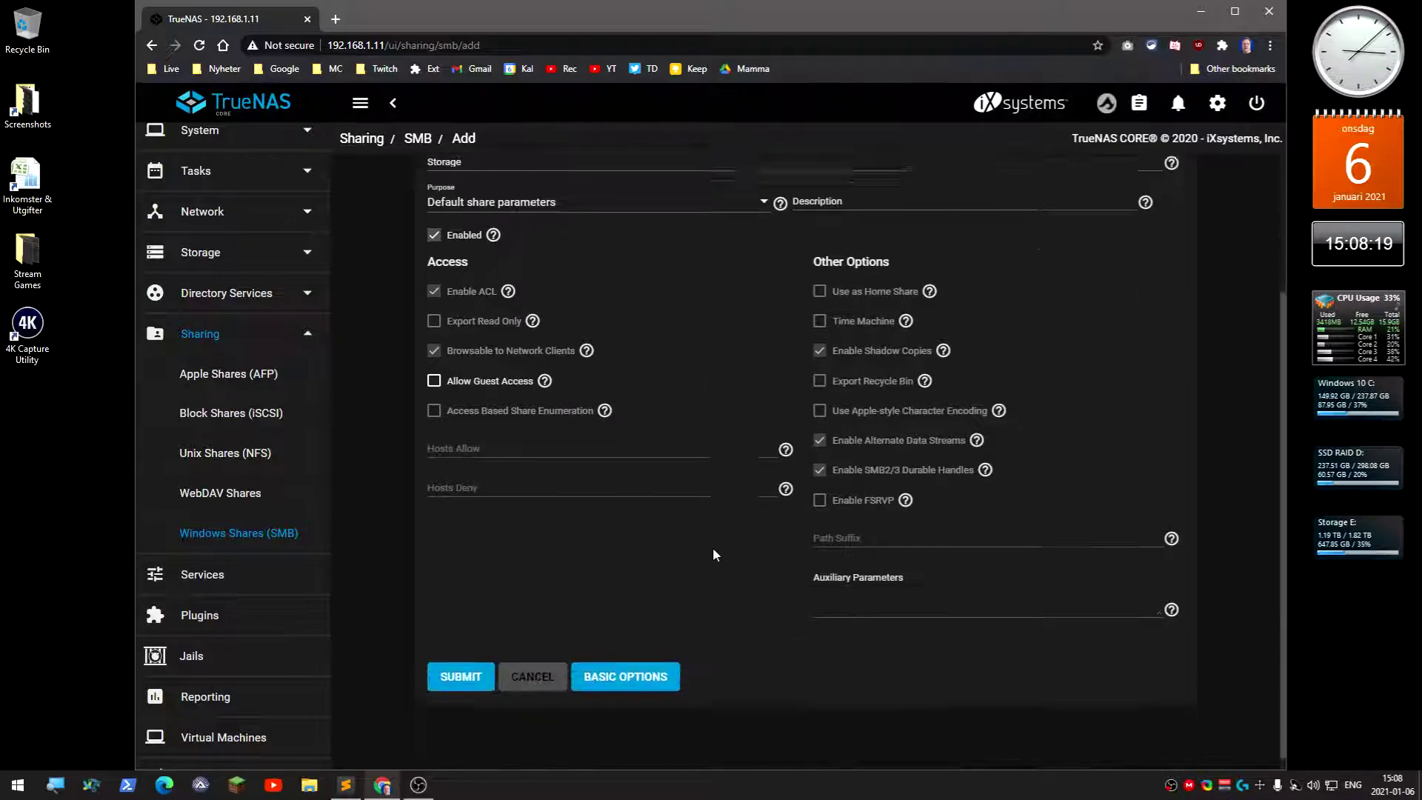
click(652, 671)
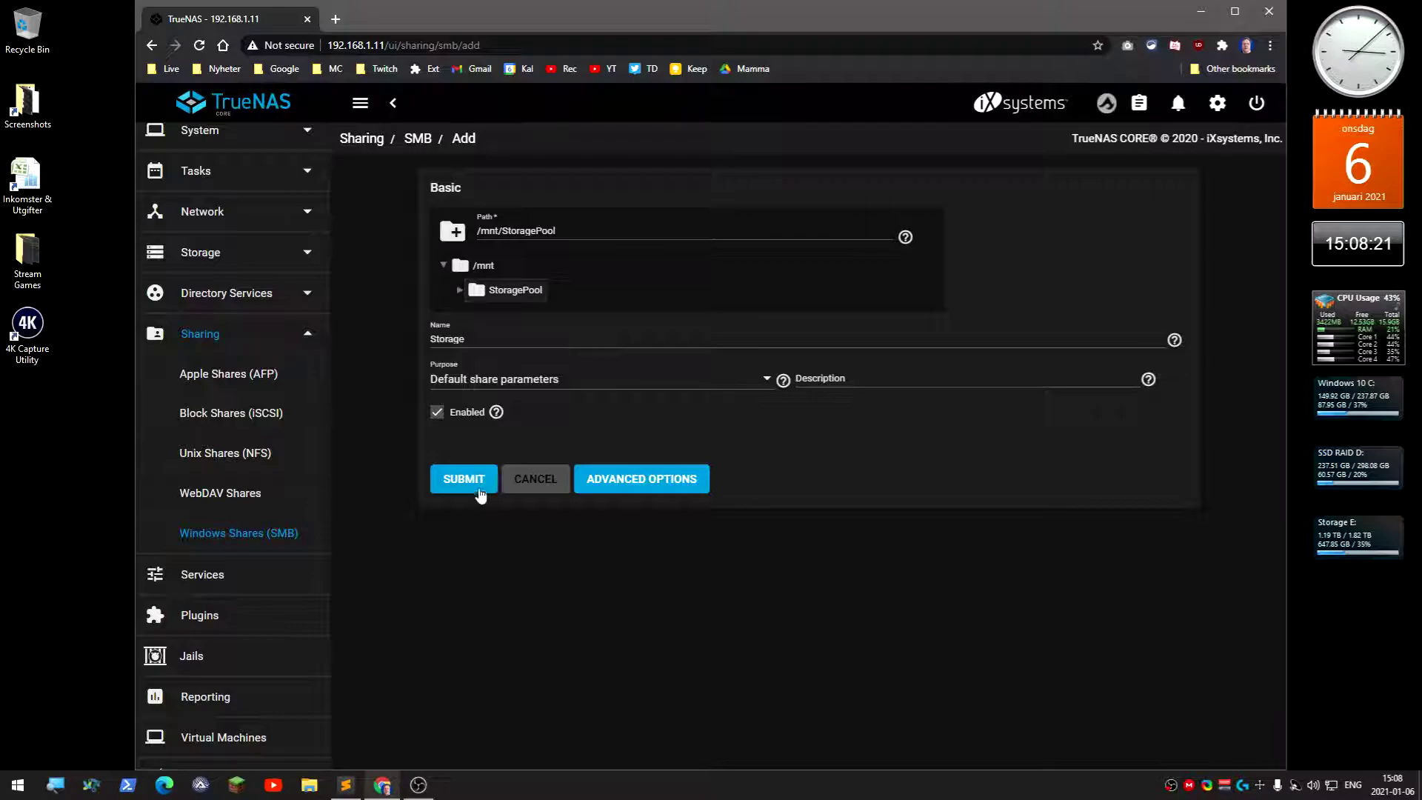
Submit the Storage share and enable the SMB service to start automatically
click(480, 489)
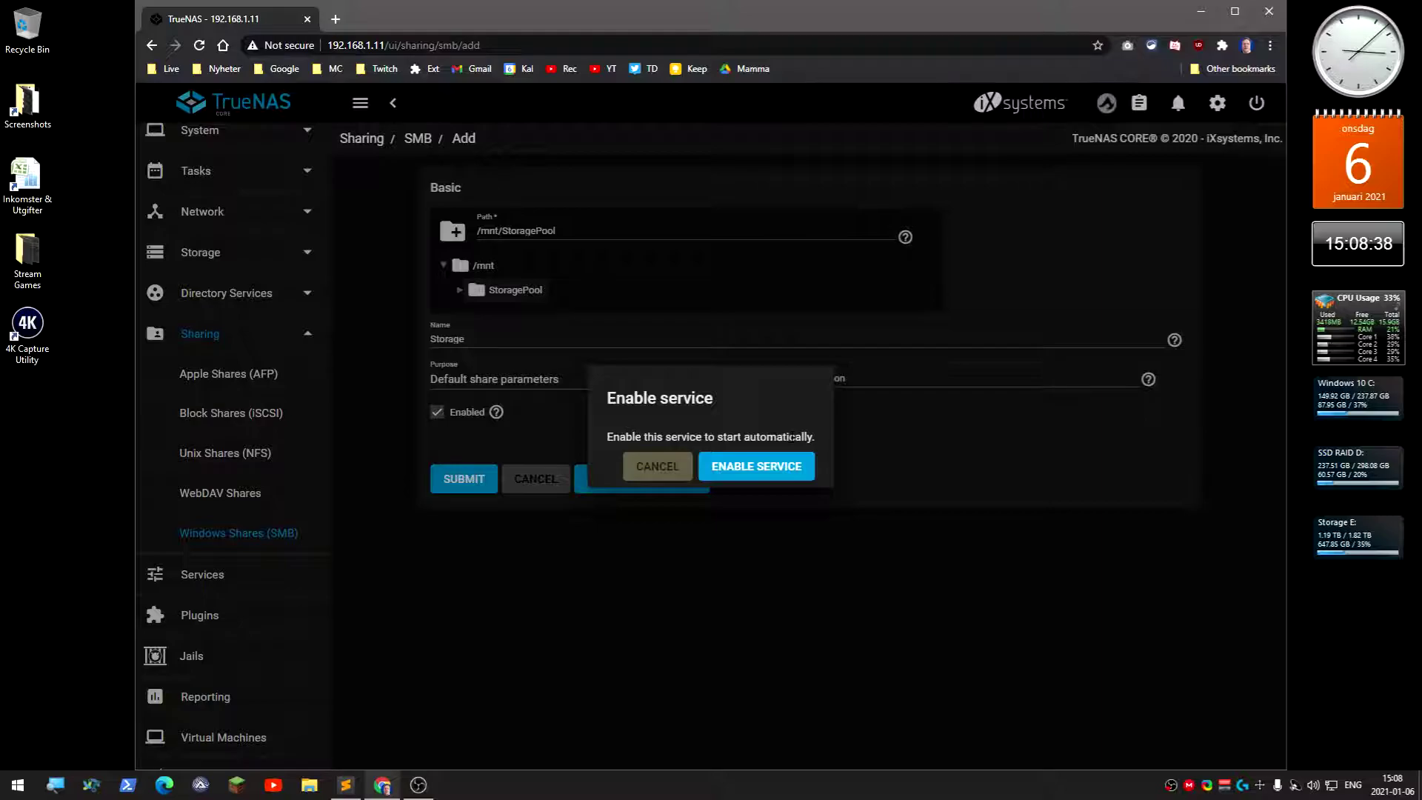
click(755, 472)
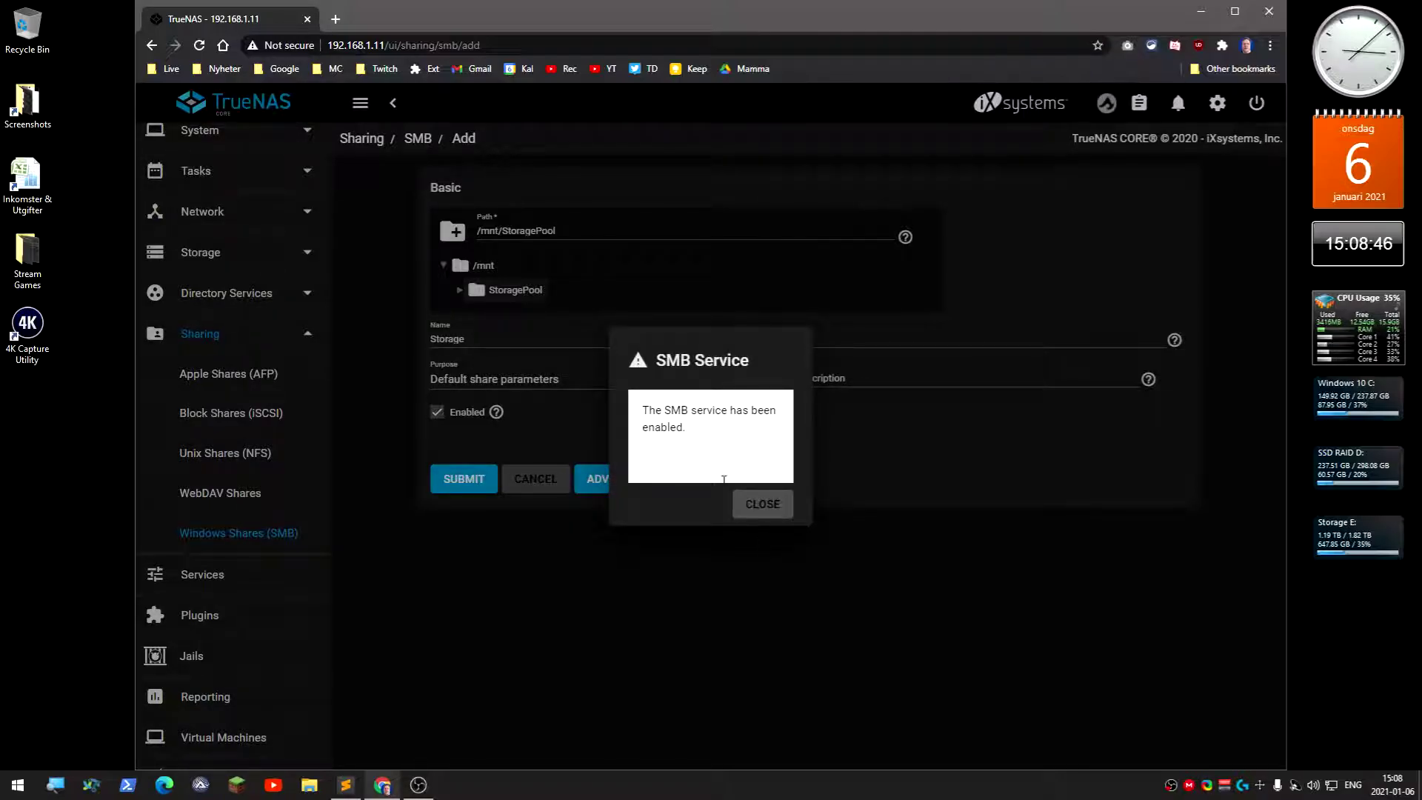
click(761, 510)
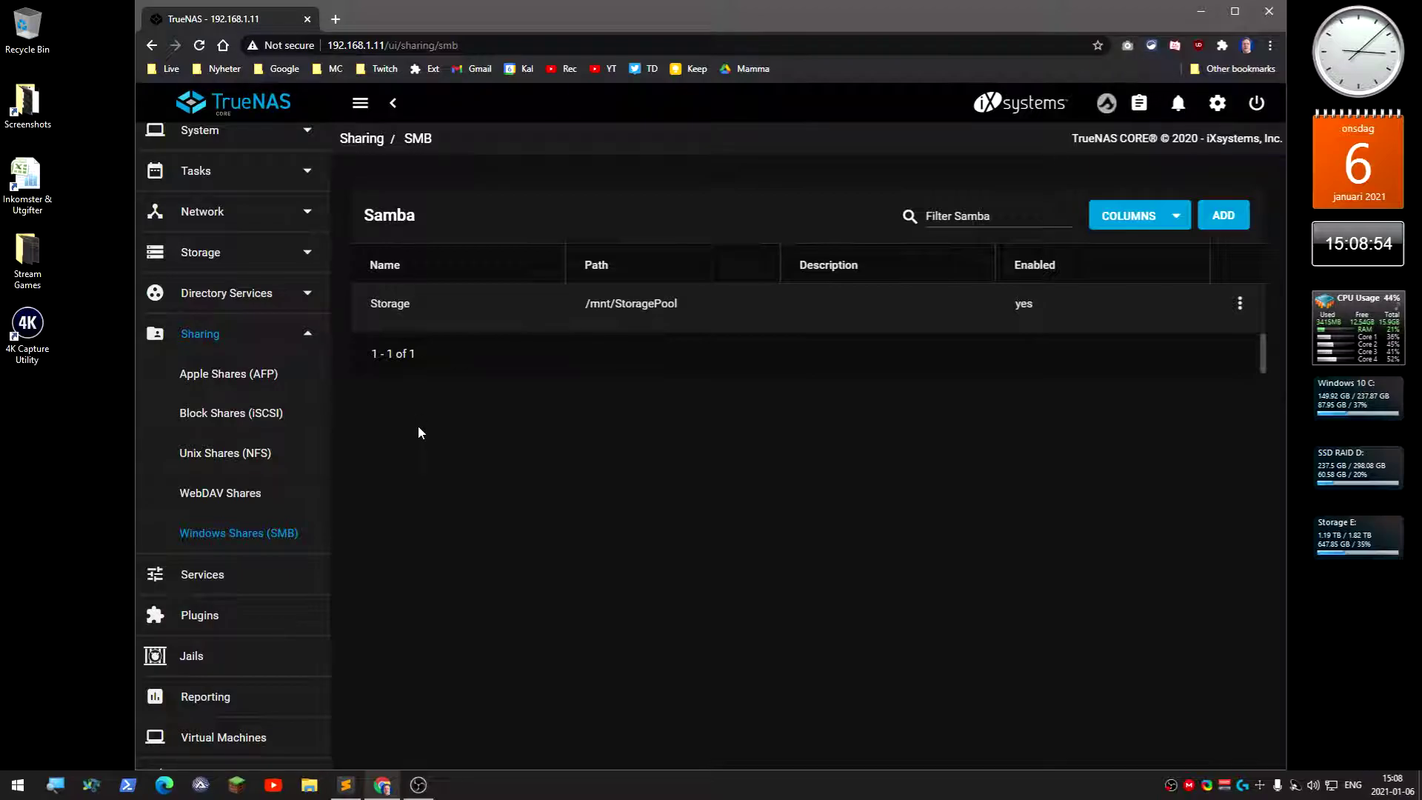
Go to Accounts > Users, dismiss the built-in users note, and start adding a user
click(311, 340)
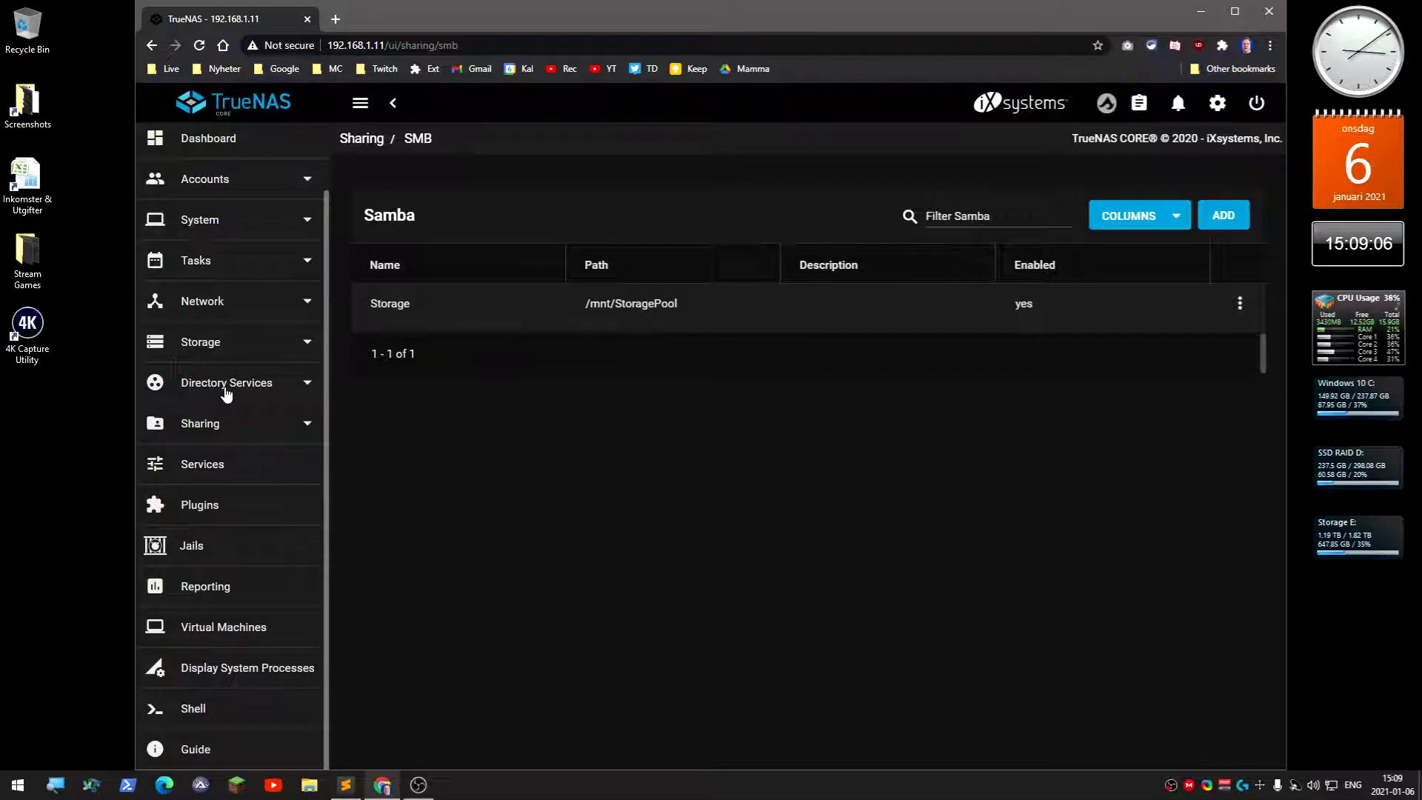
scroll(231, 244, up, 1)
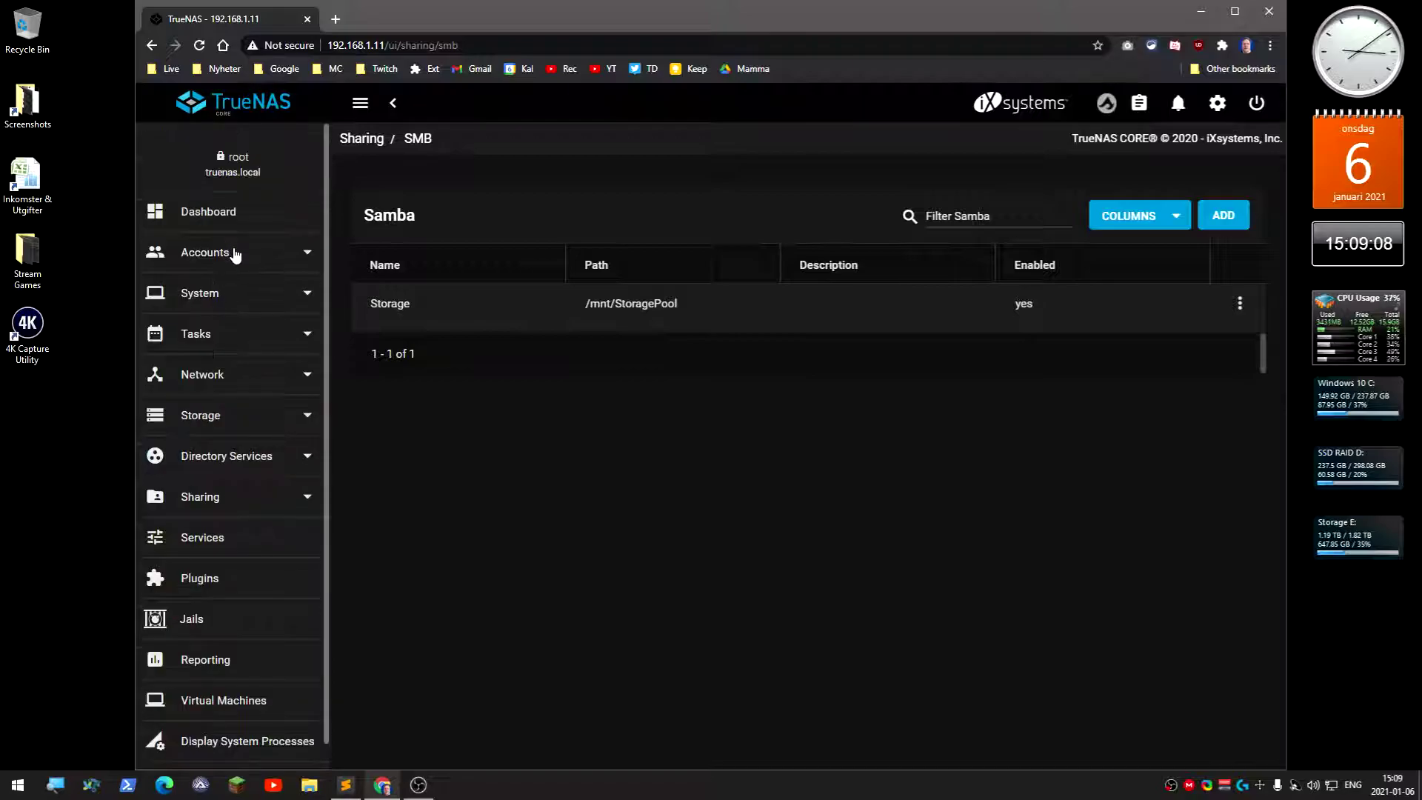
click(213, 259)
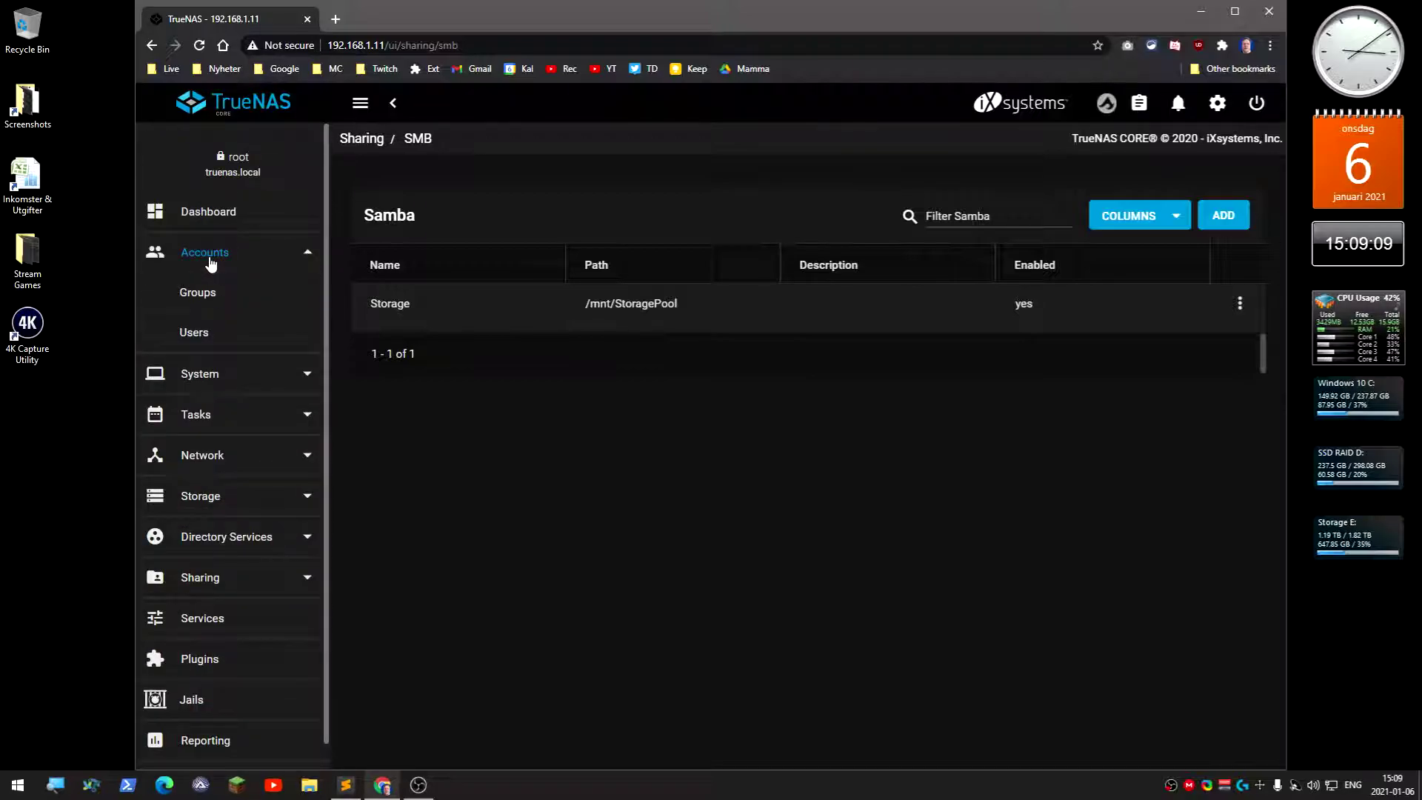
click(204, 337)
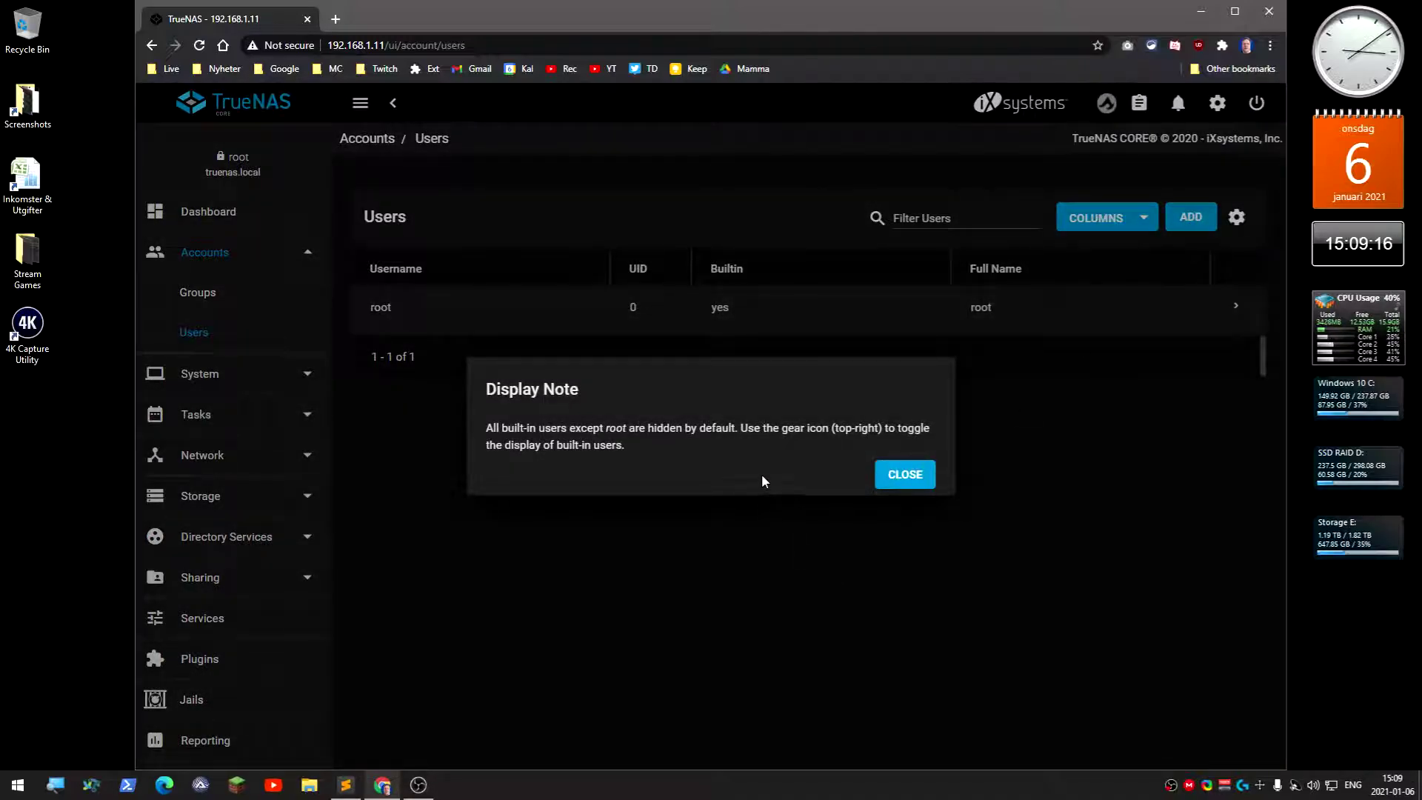
click(900, 478)
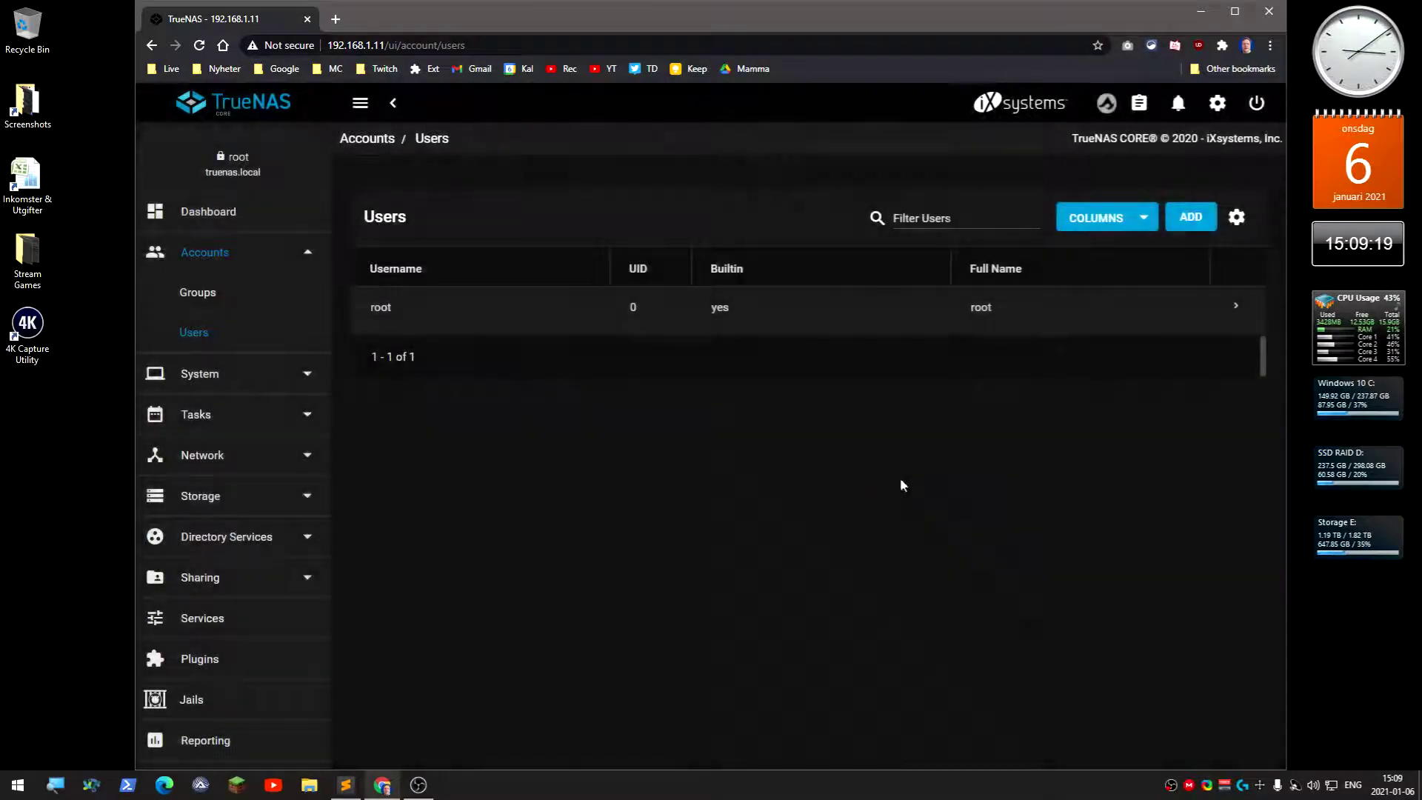
click(1191, 217)
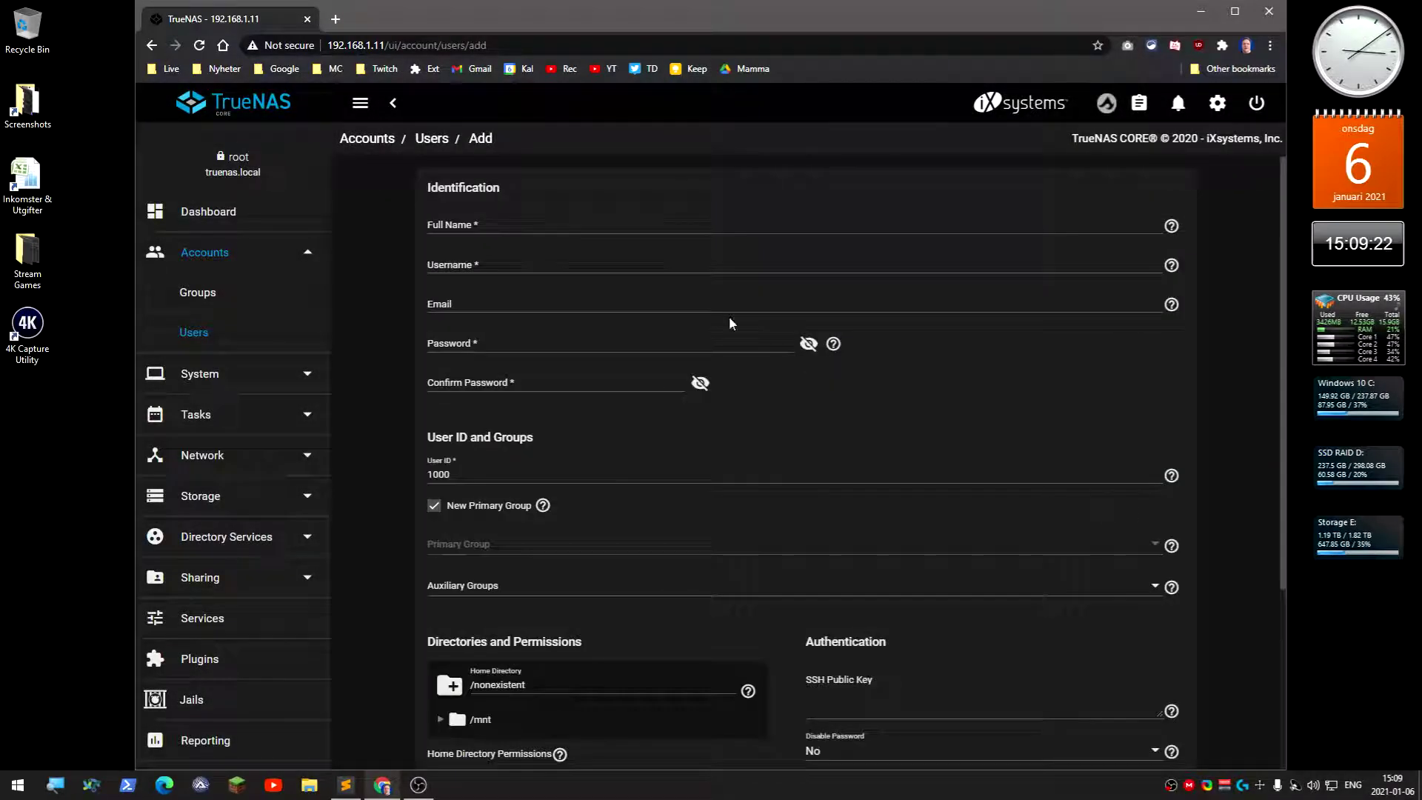
Enter the new user's full name and username, then the password and a matching confirmation
click(506, 224)
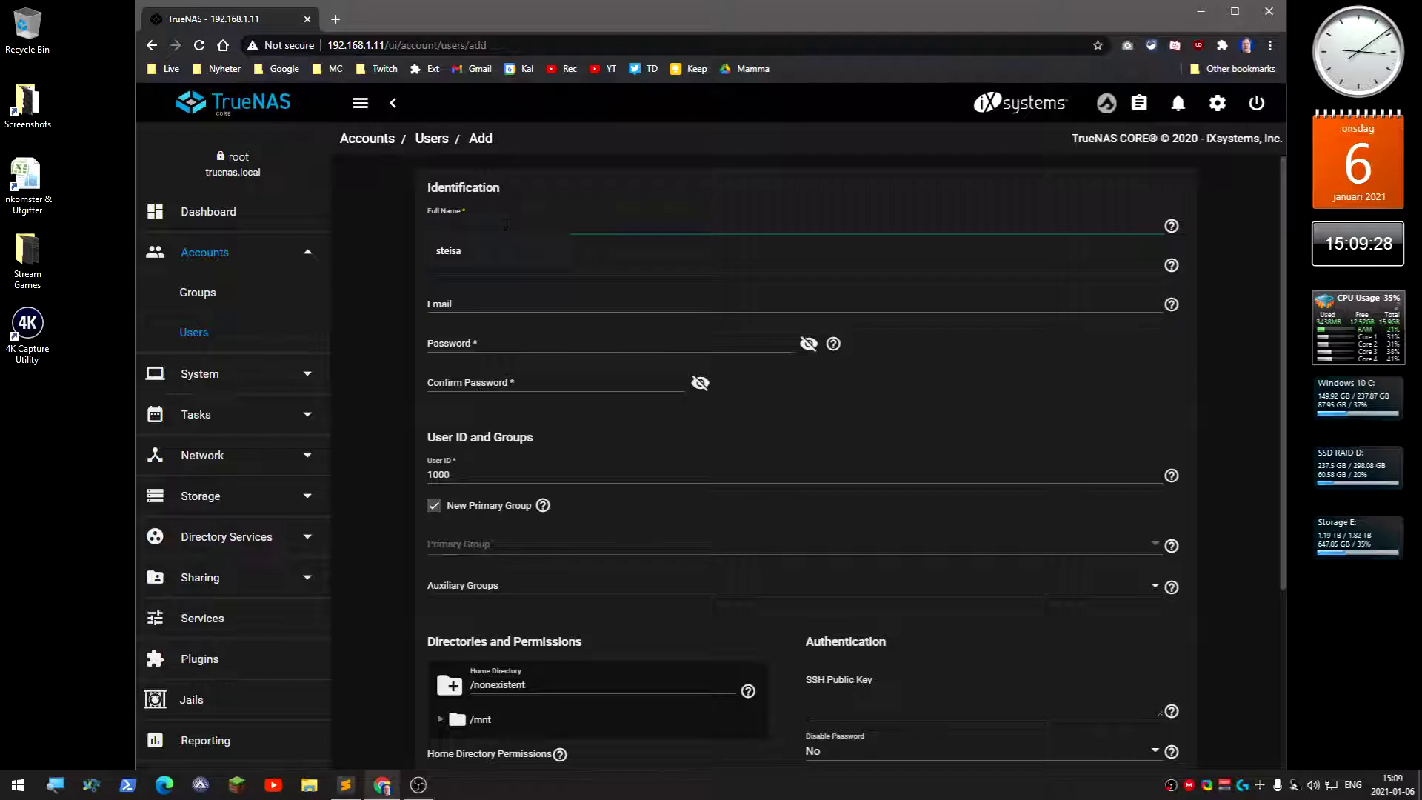
text(What)
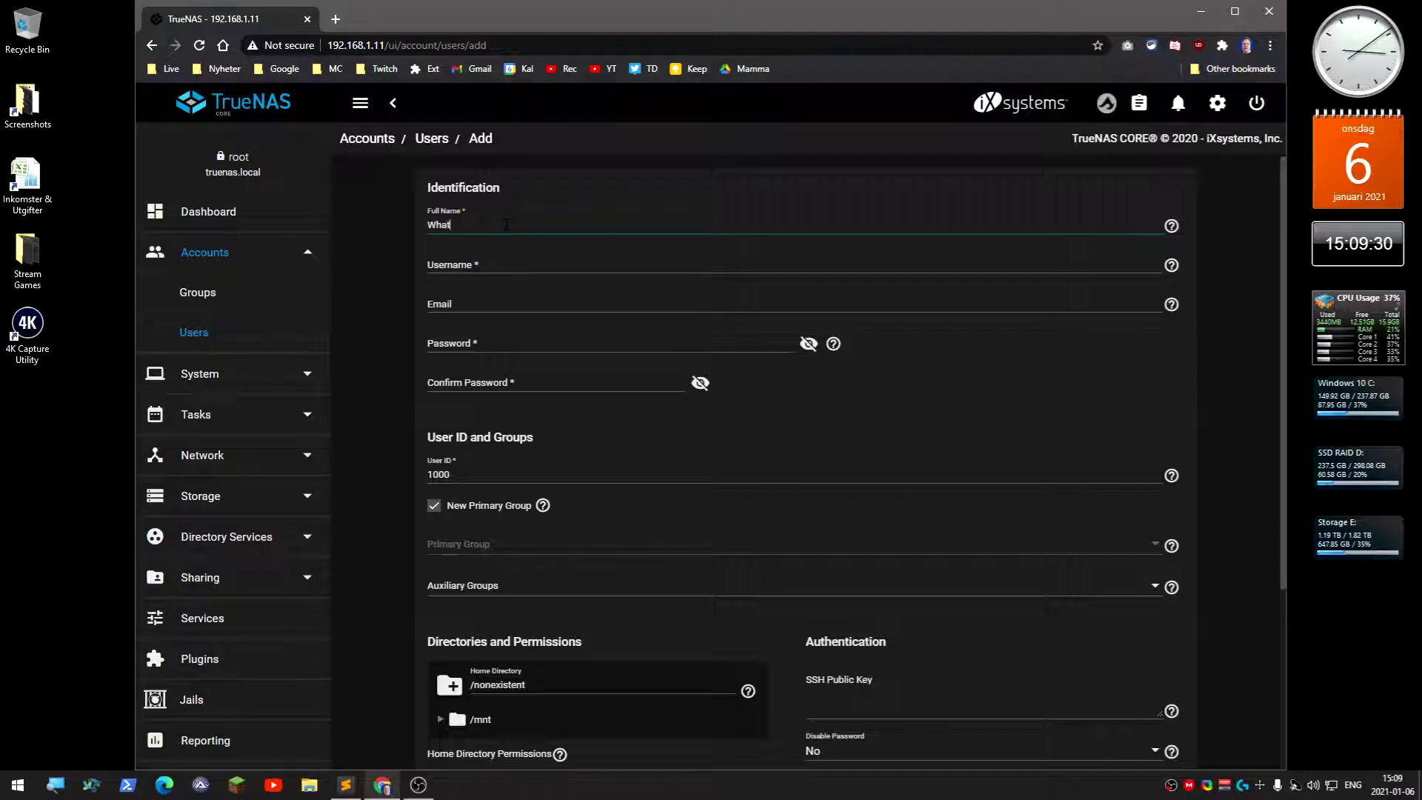
text(ever Your Name Is)
key(Tab)
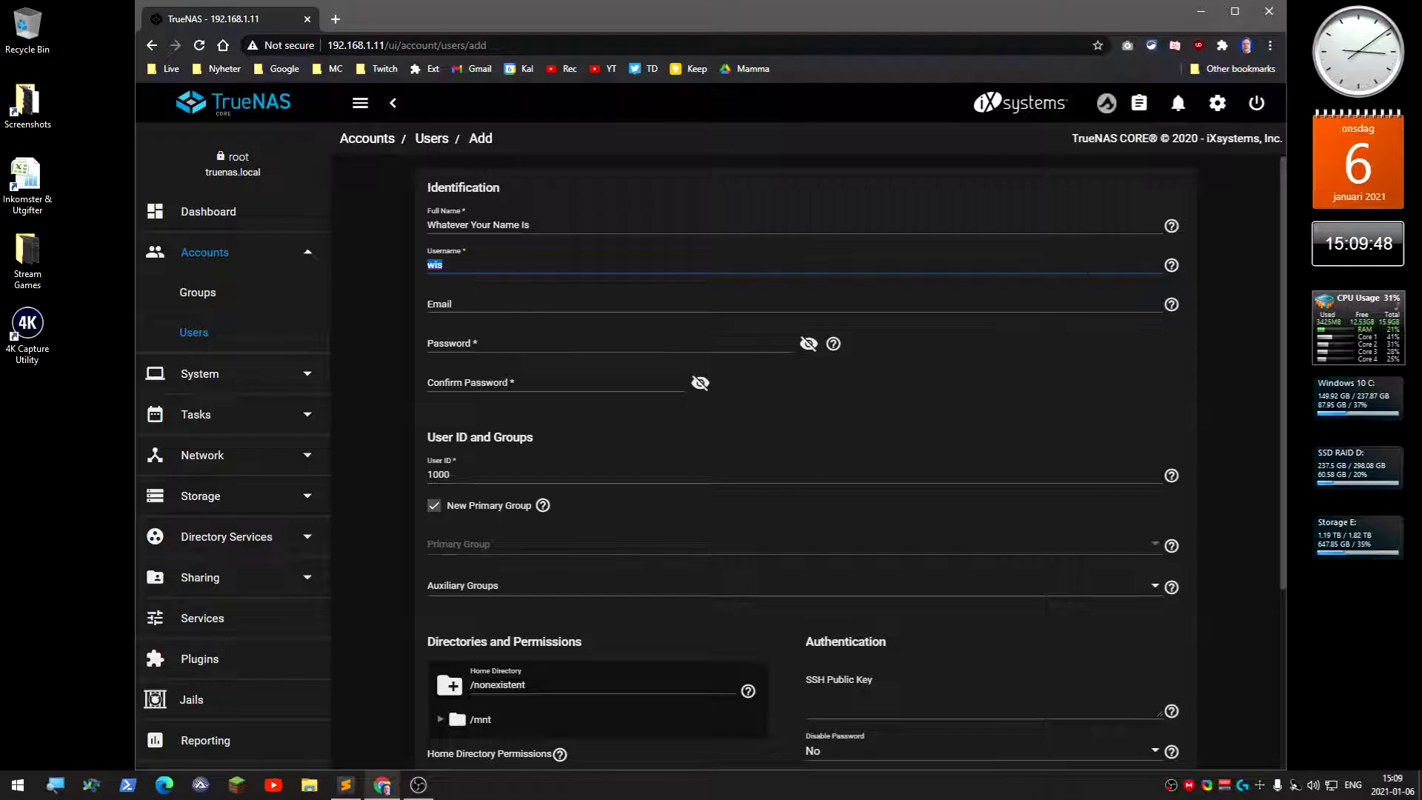
click(495, 341)
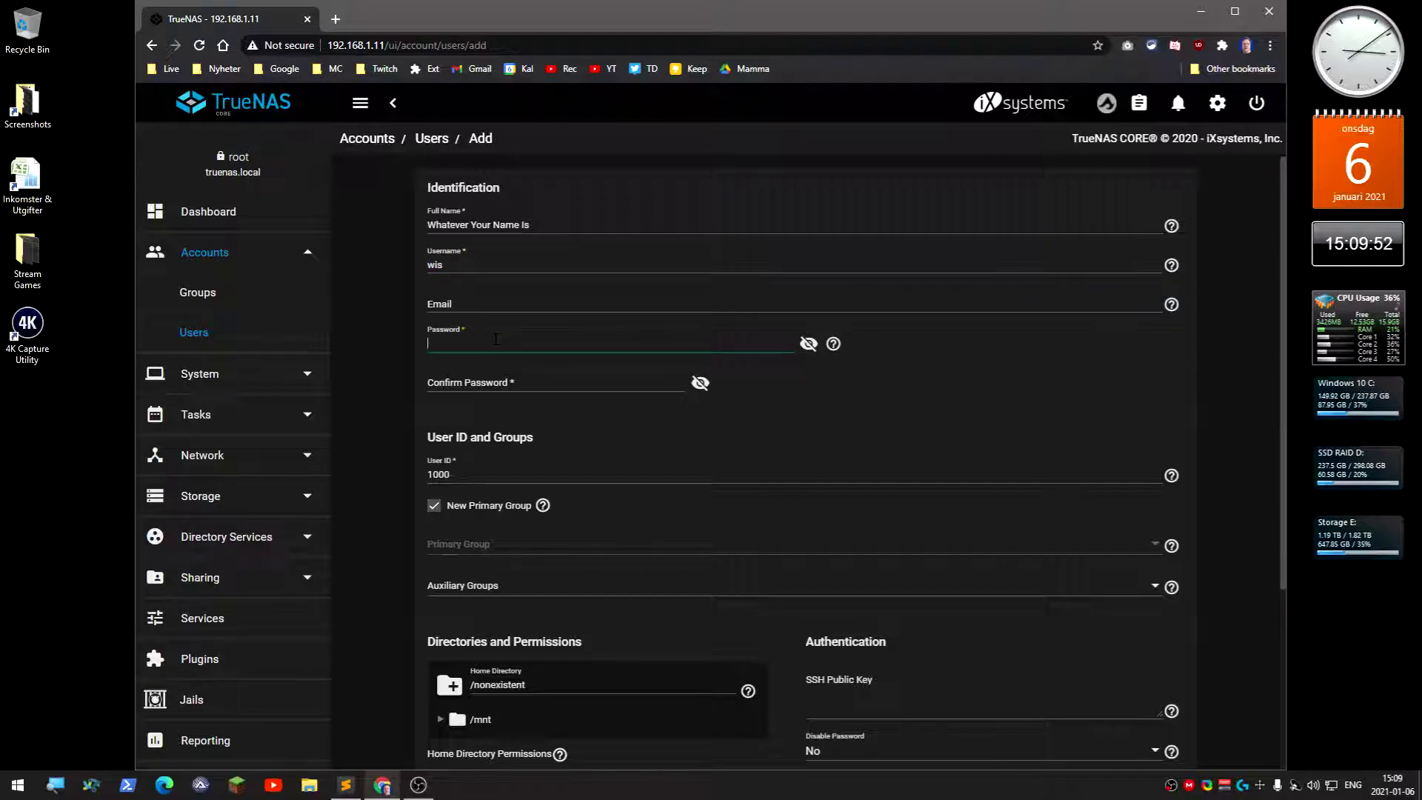
text(•••••)
click(491, 380)
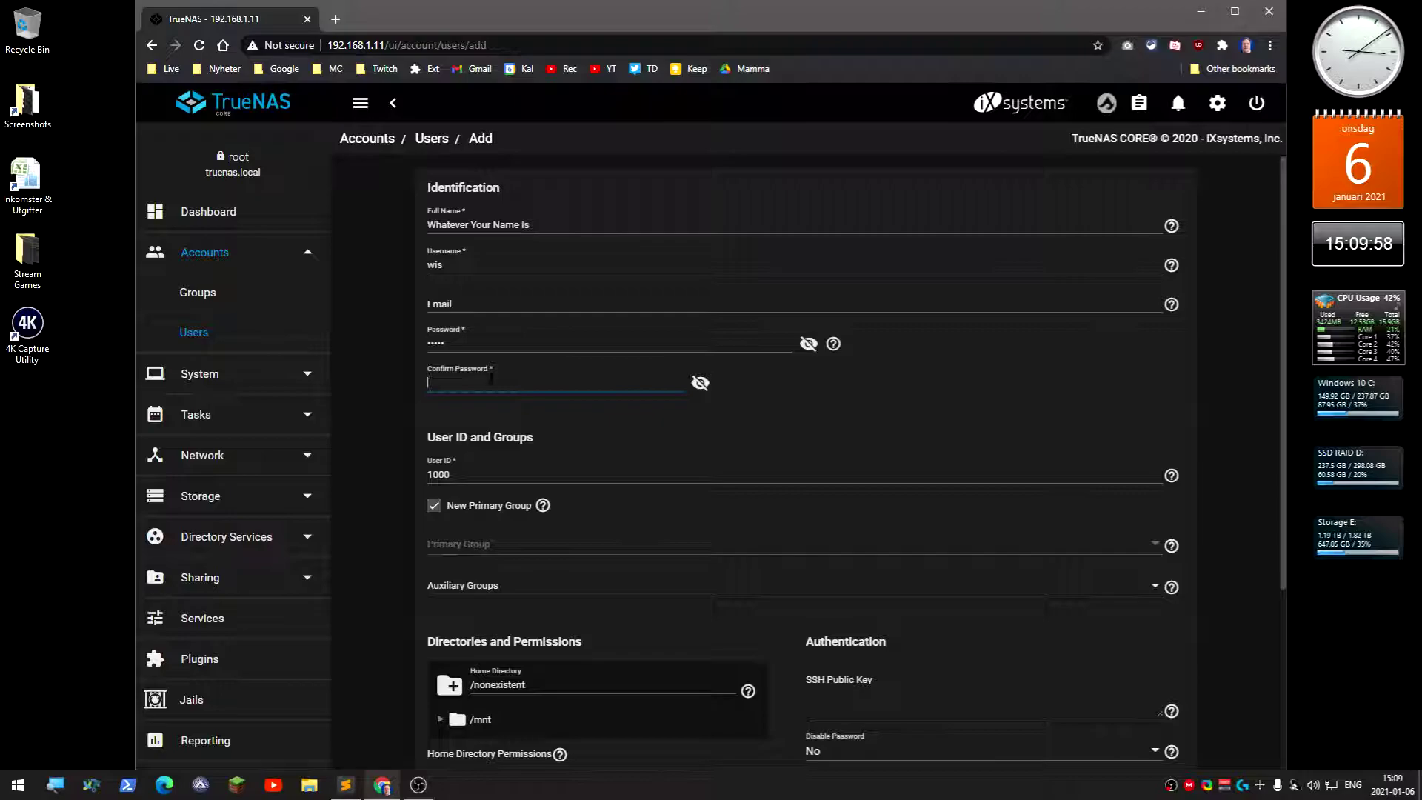
text(•••••)
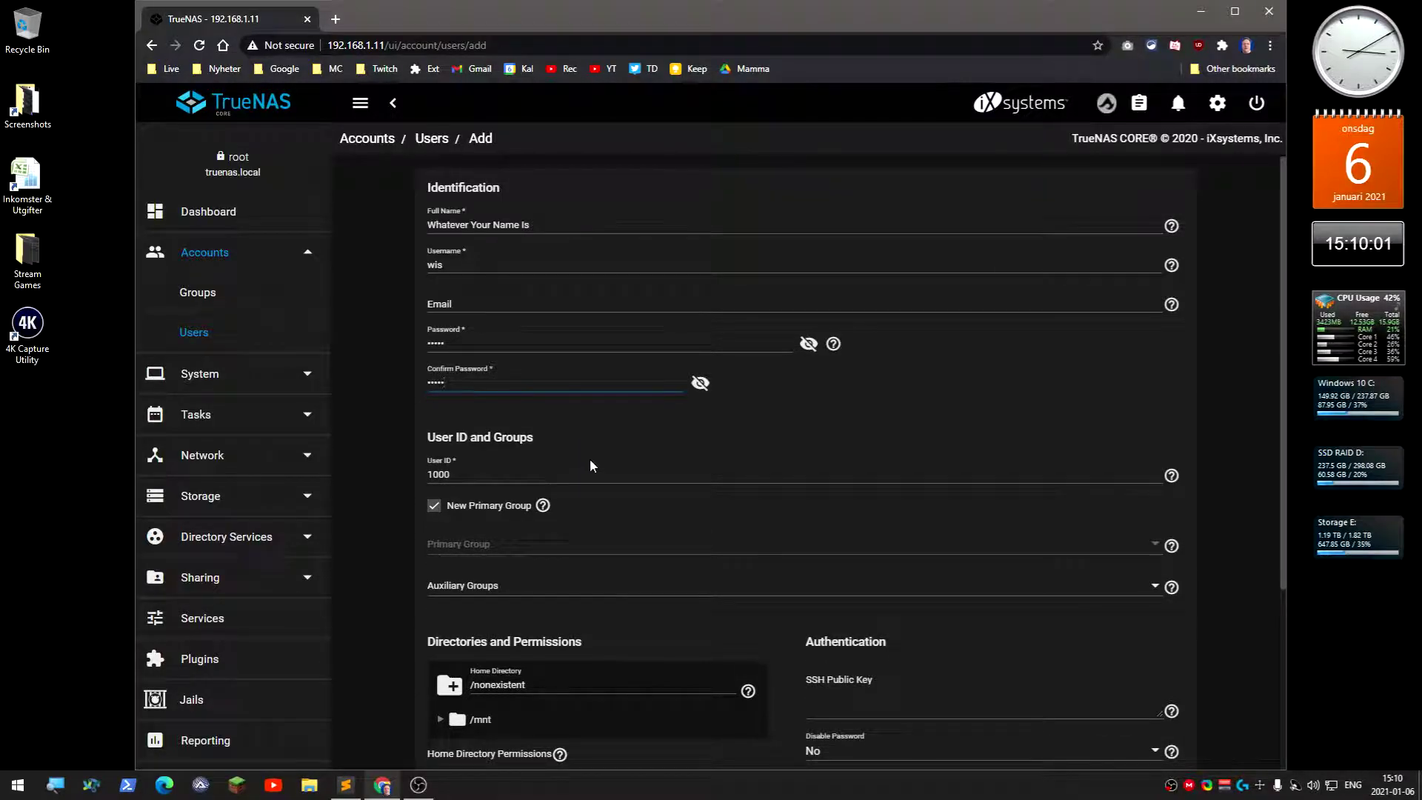
Turn off New Primary Group and choose wheel as the primary group
scroll(590, 461, down, 1)
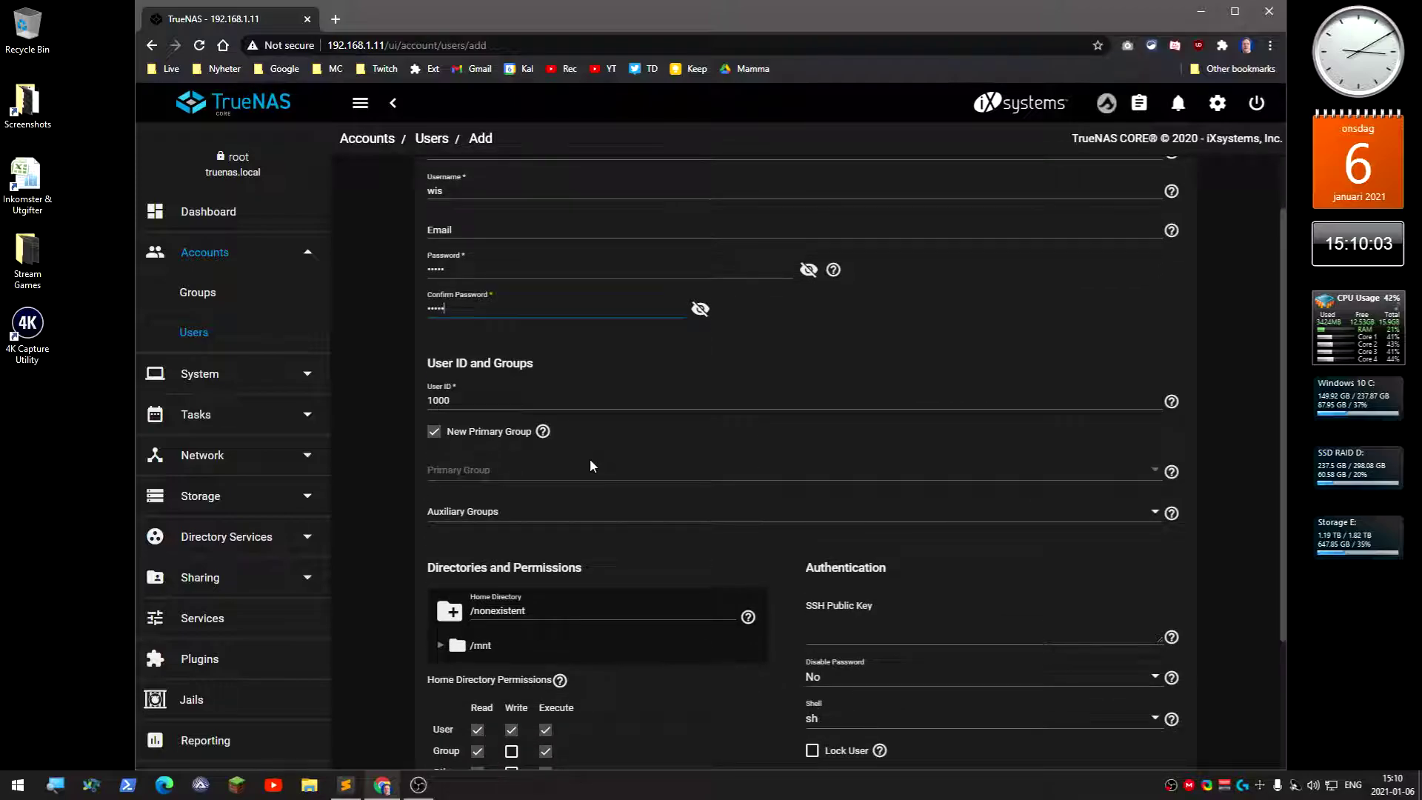
scroll(590, 459, down, 1)
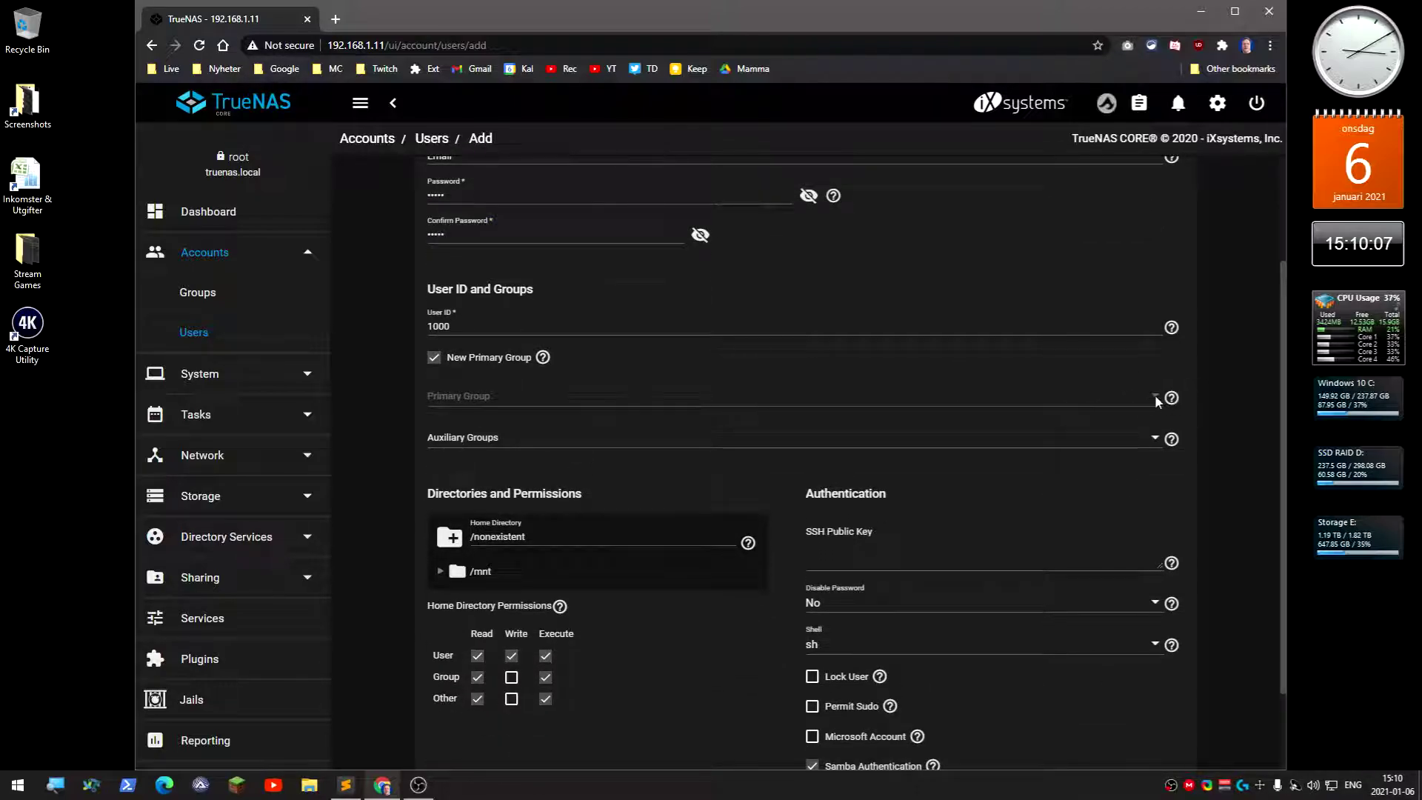
click(491, 360)
click(477, 404)
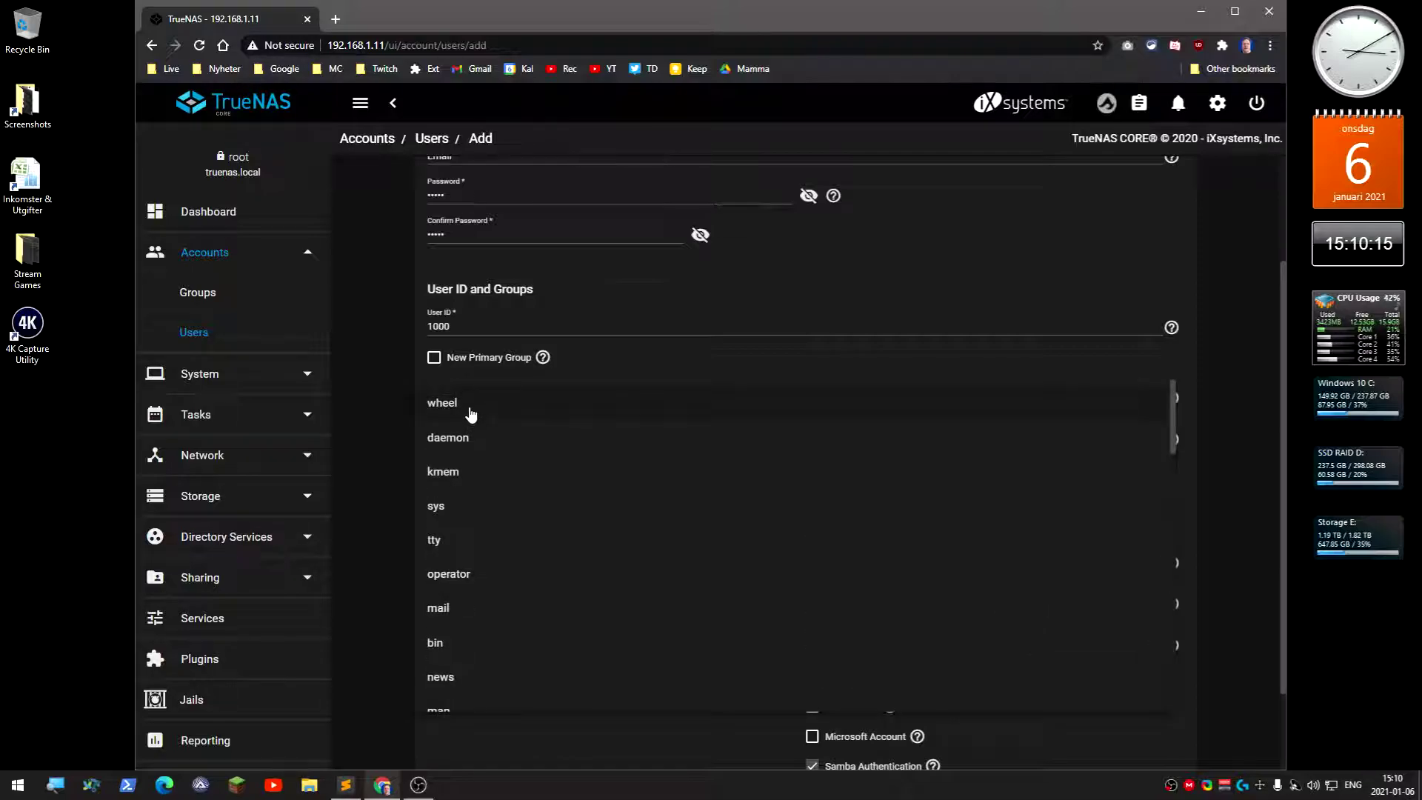
click(454, 410)
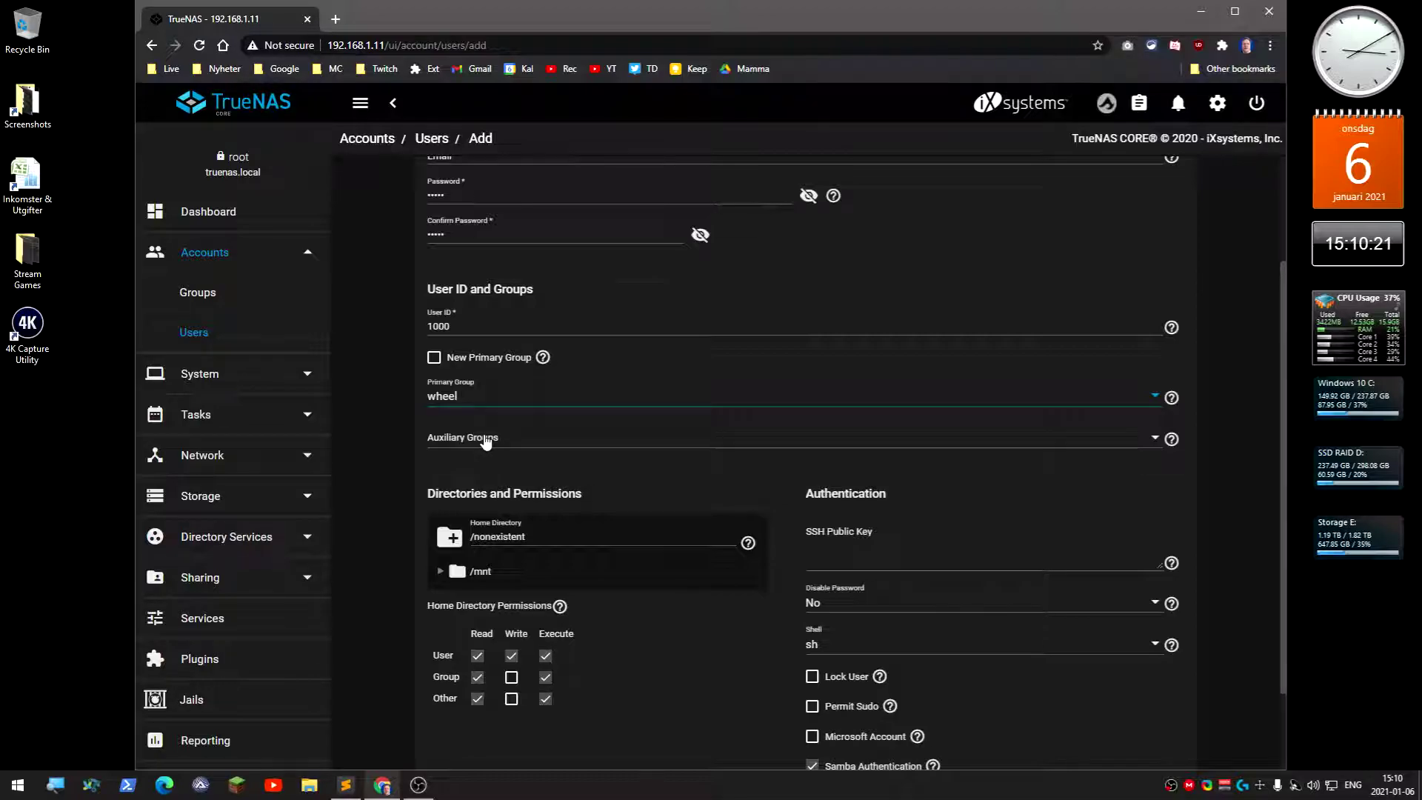
Add builtin_users to the user's Auxiliary Groups
click(486, 440)
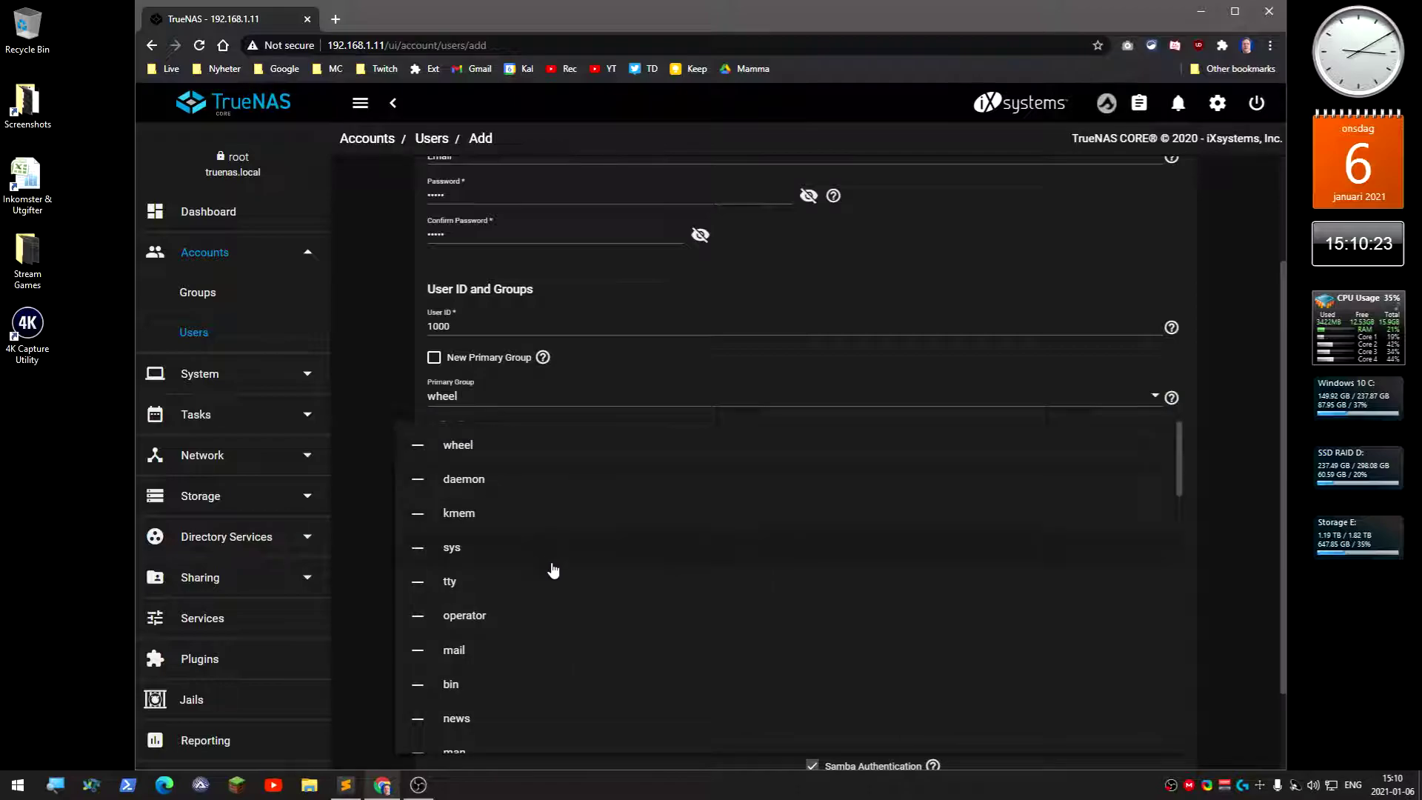
scroll(553, 570, down, 5)
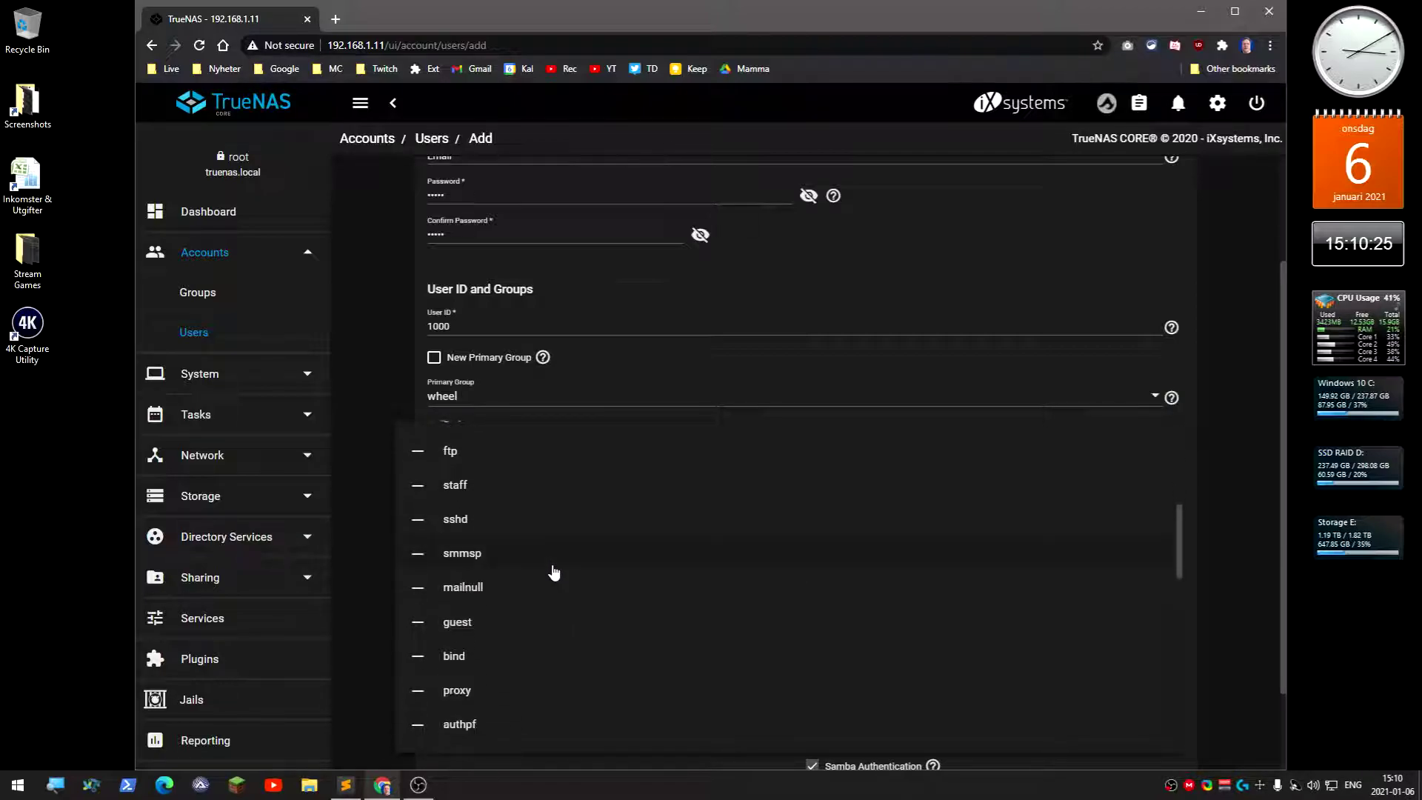
scroll(554, 570, down, 5)
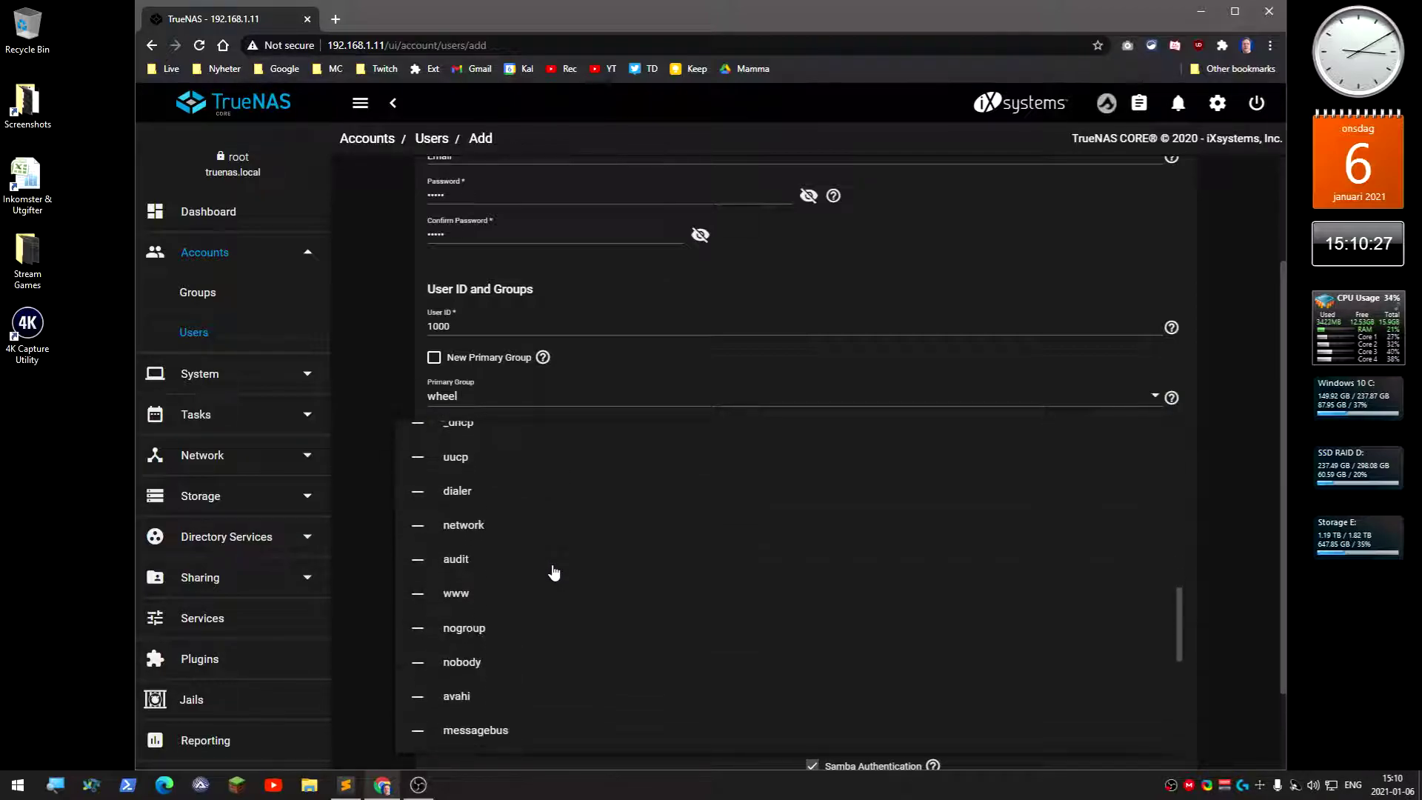
scroll(553, 572, up, 10)
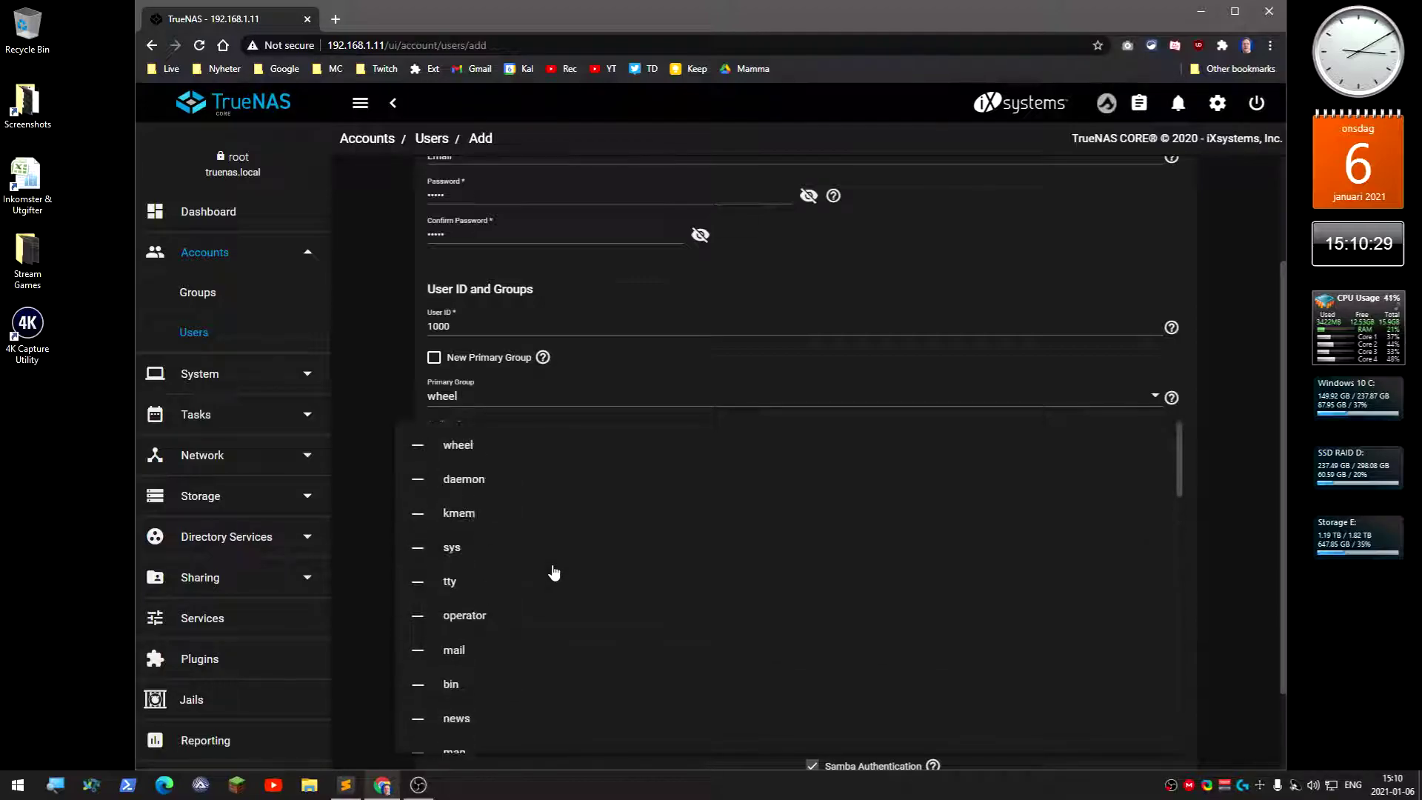
scroll(554, 572, down, 5)
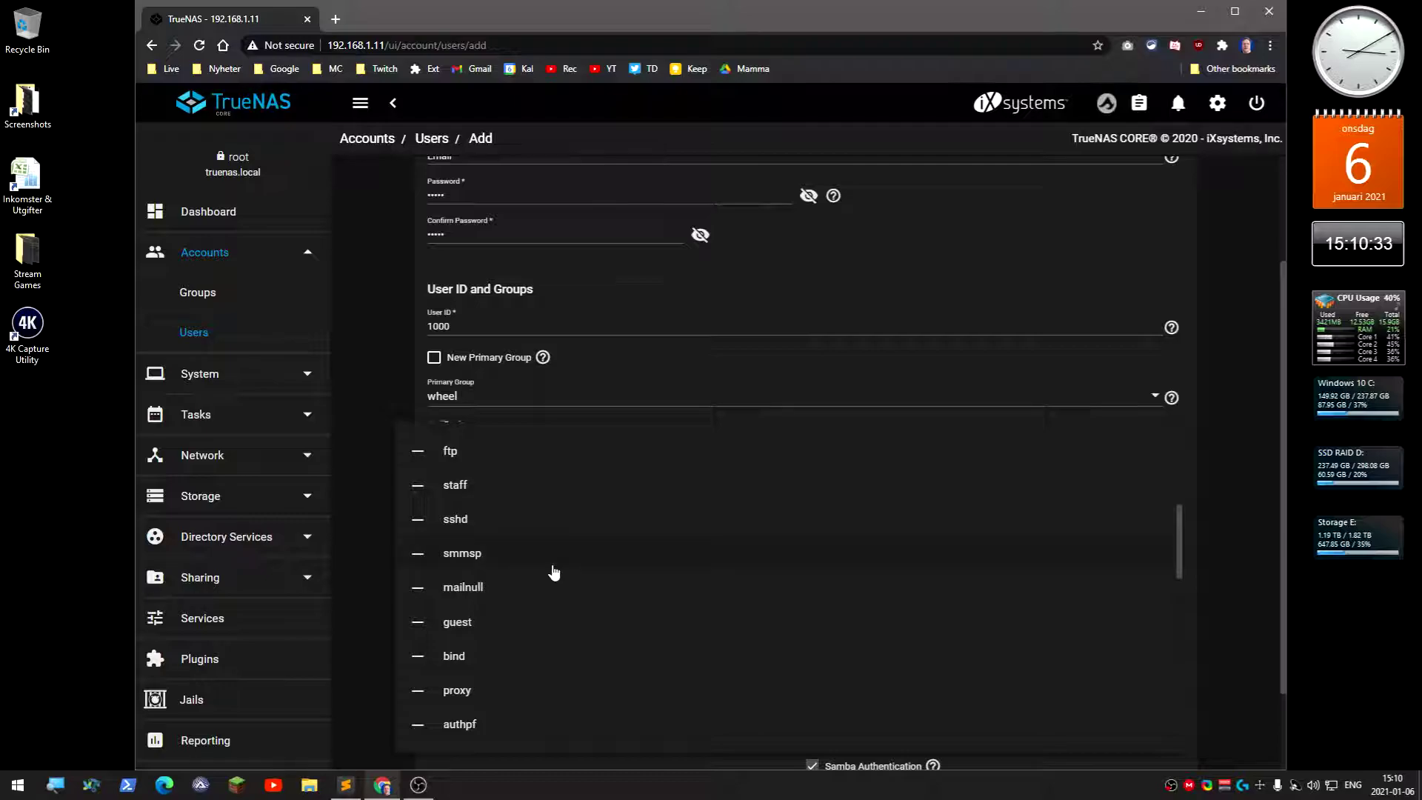
scroll(553, 572, down, 5)
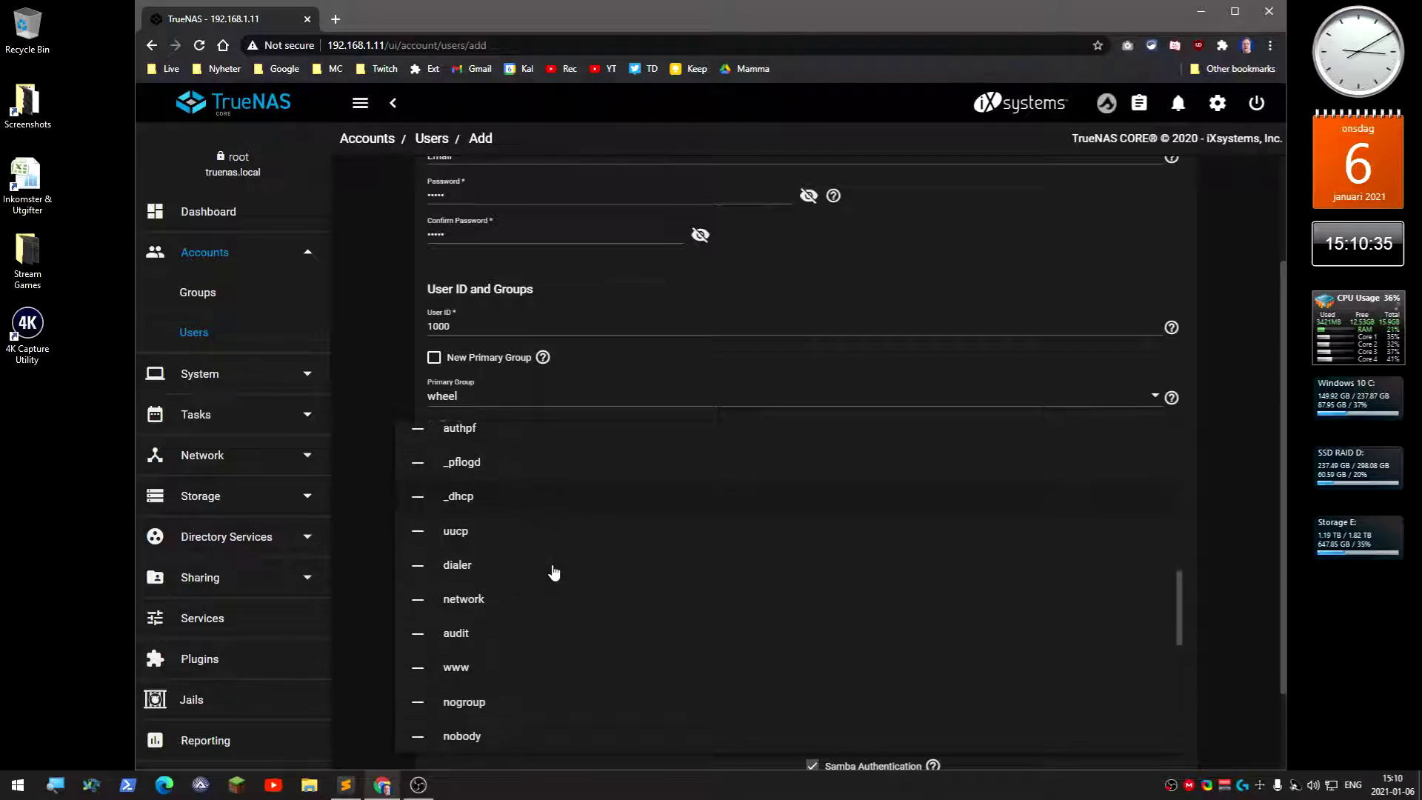
scroll(554, 572, down, 5)
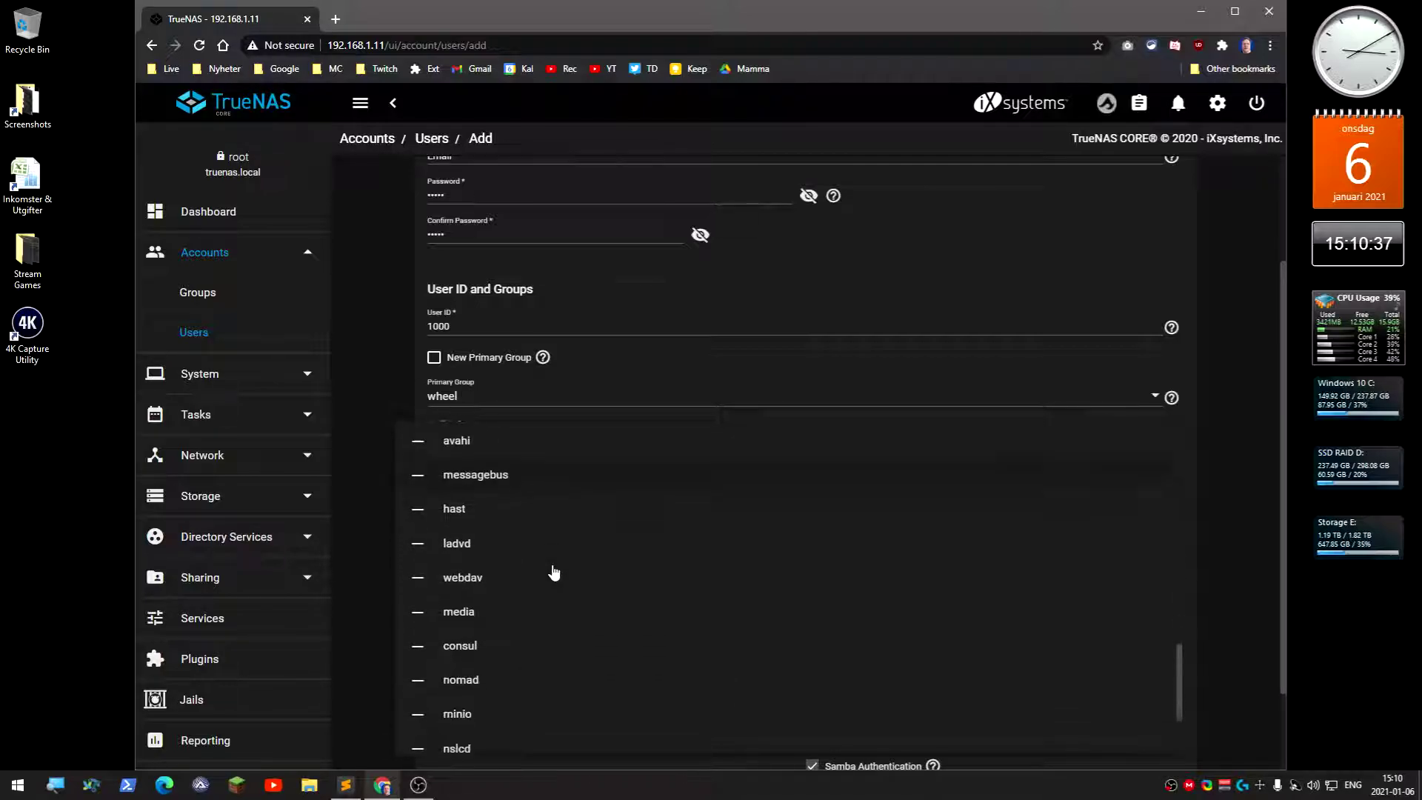
scroll(553, 572, down, 3)
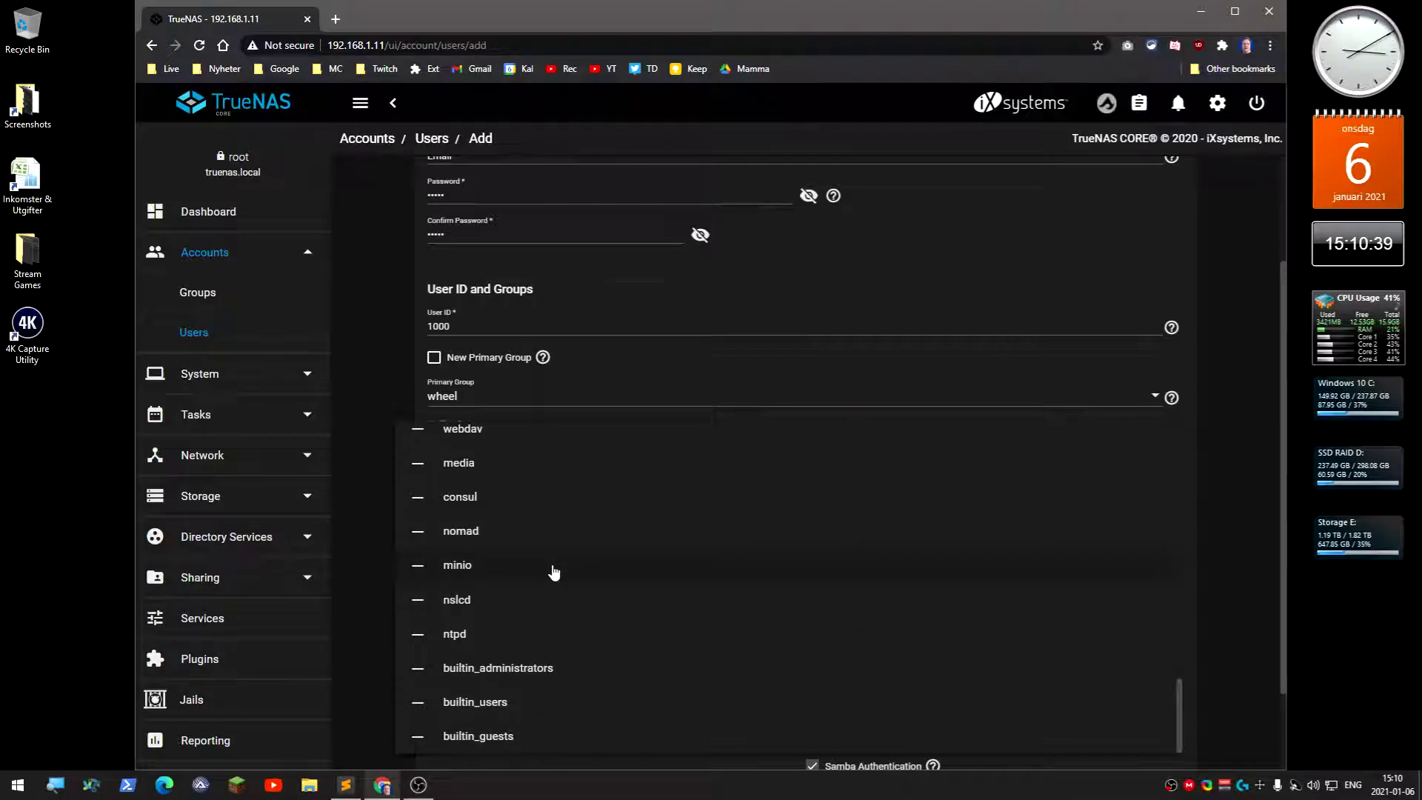
click(495, 703)
click(489, 708)
click(1226, 585)
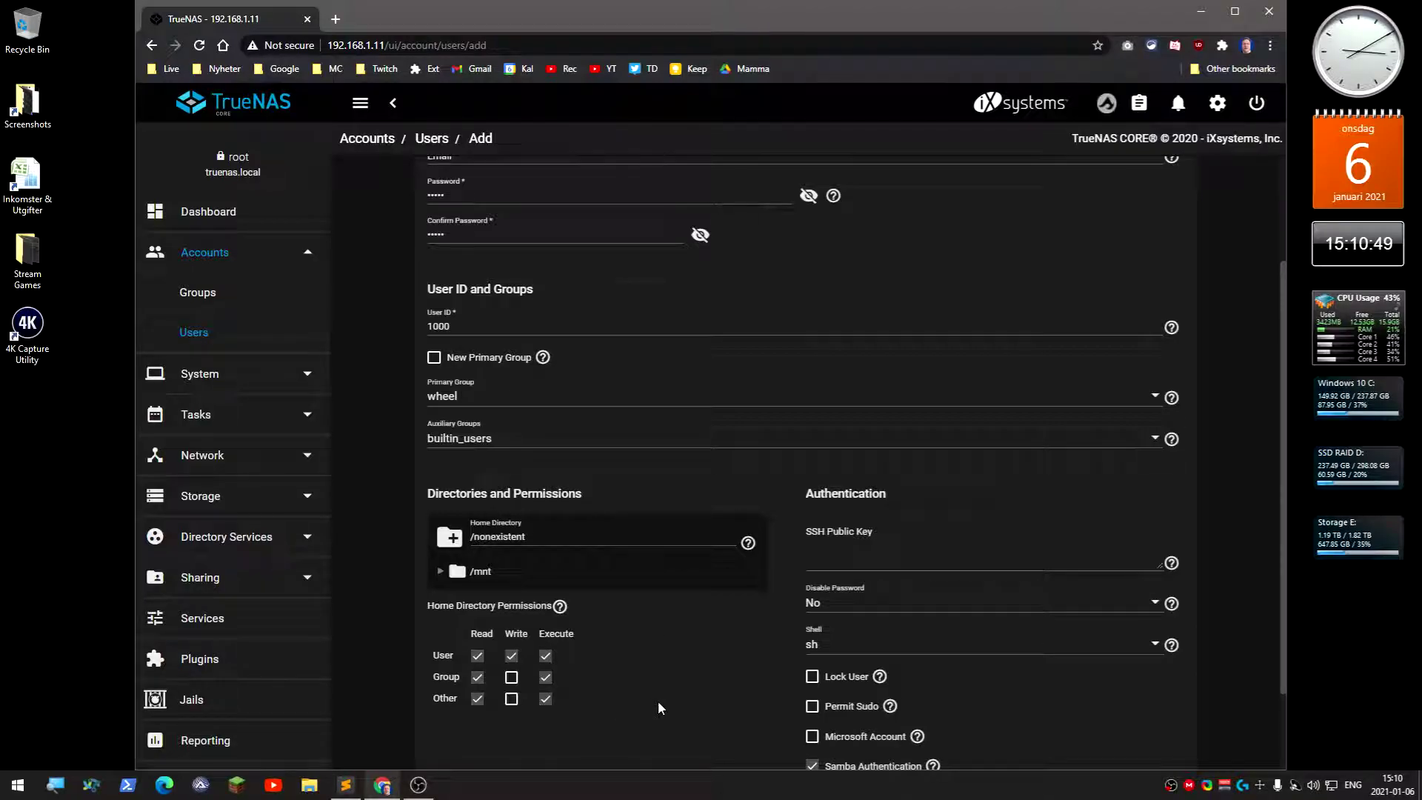
Tick Microsoft Account and submit the user, which now appears with UID 1000
scroll(659, 709, down, 2)
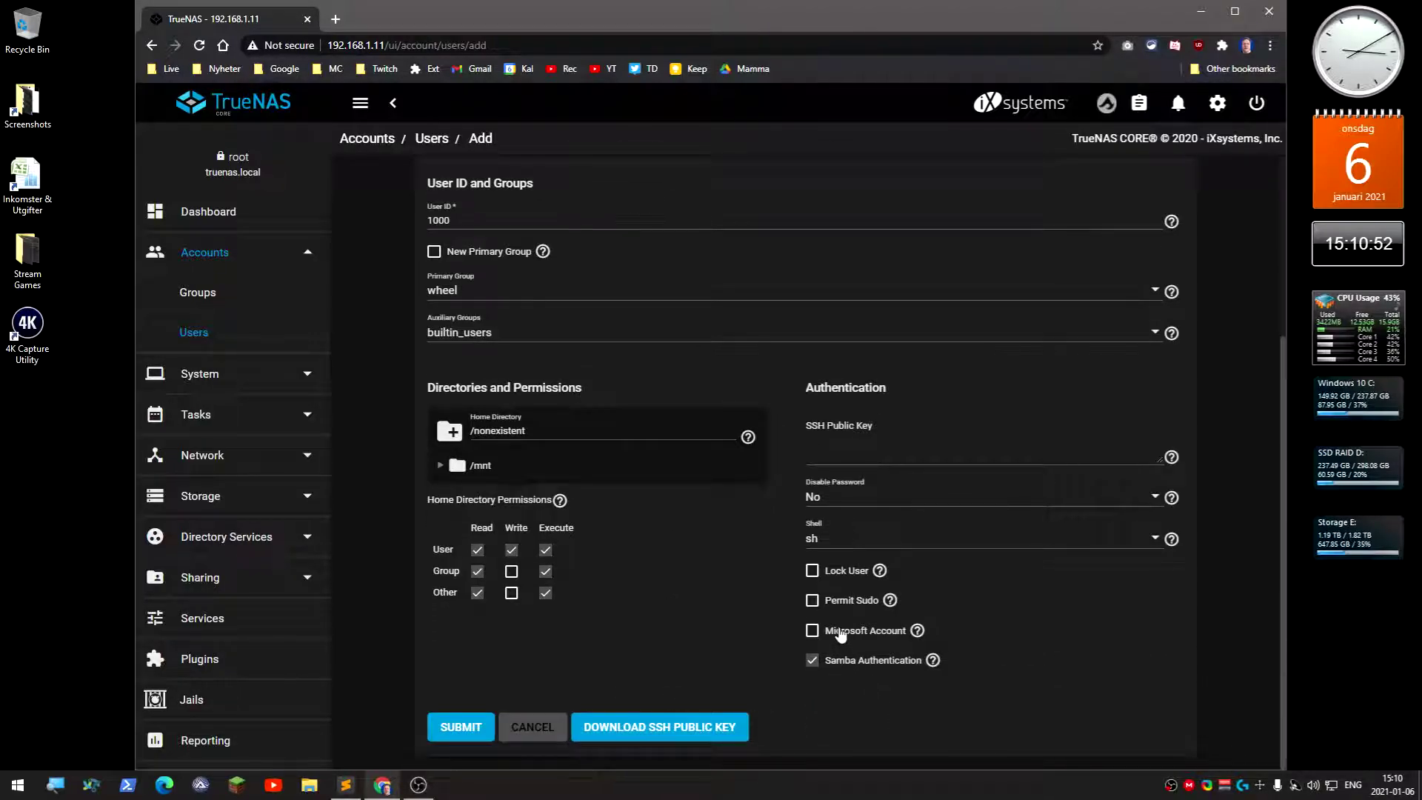
click(814, 632)
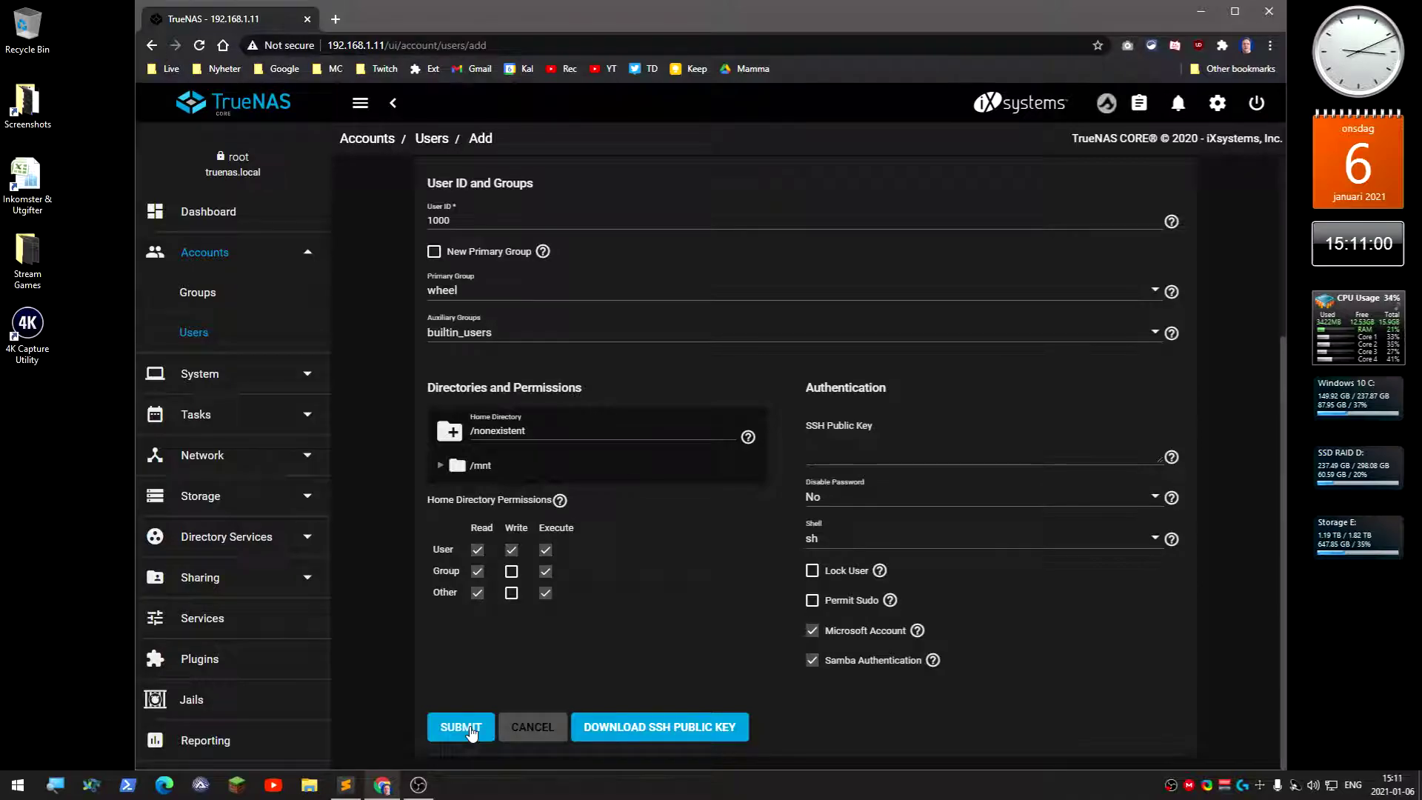
click(469, 729)
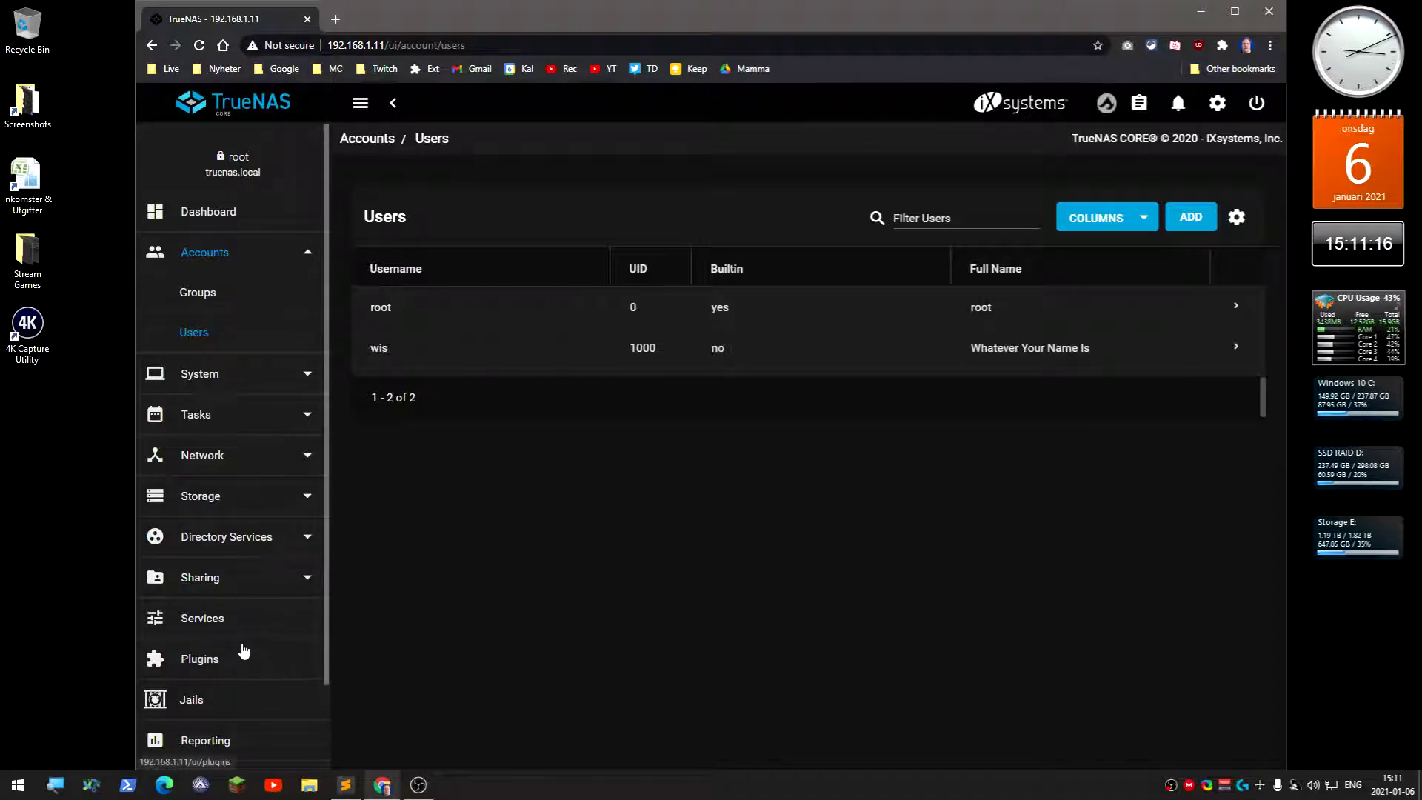
scroll(241, 724, down, 2)
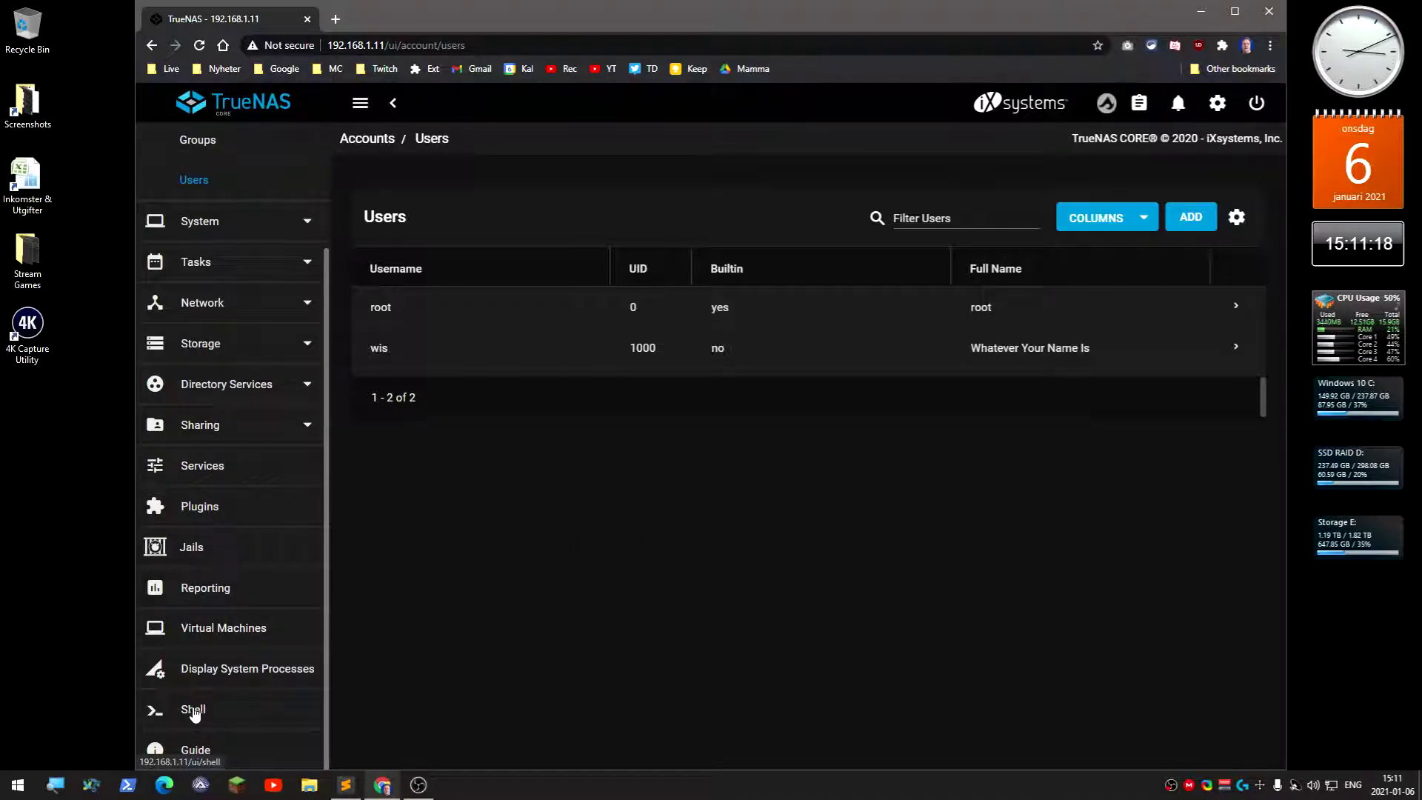
In the Shell, run cd /mnt, ls, then chmod 770 StoragePool
click(206, 716)
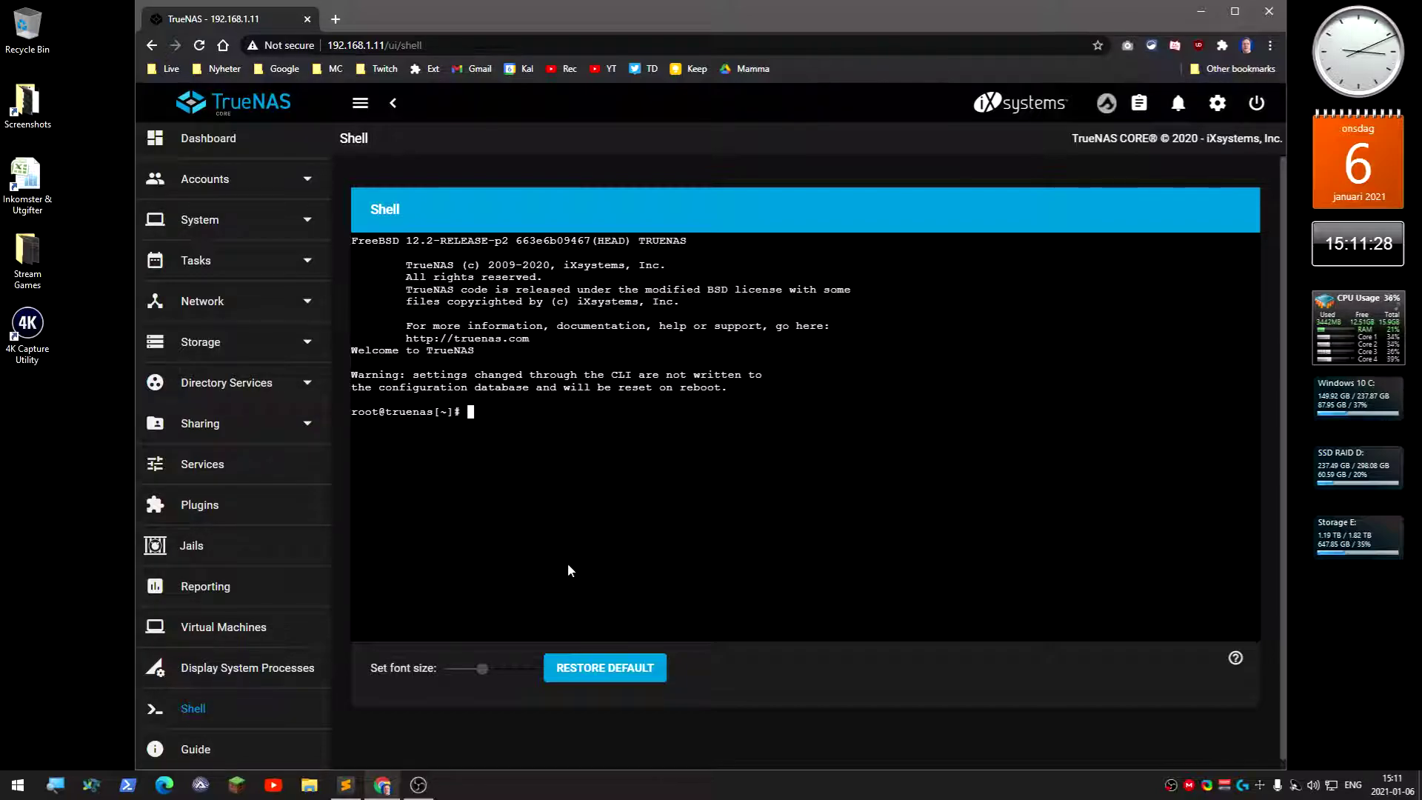
text(cd /mnt)
key(Return)
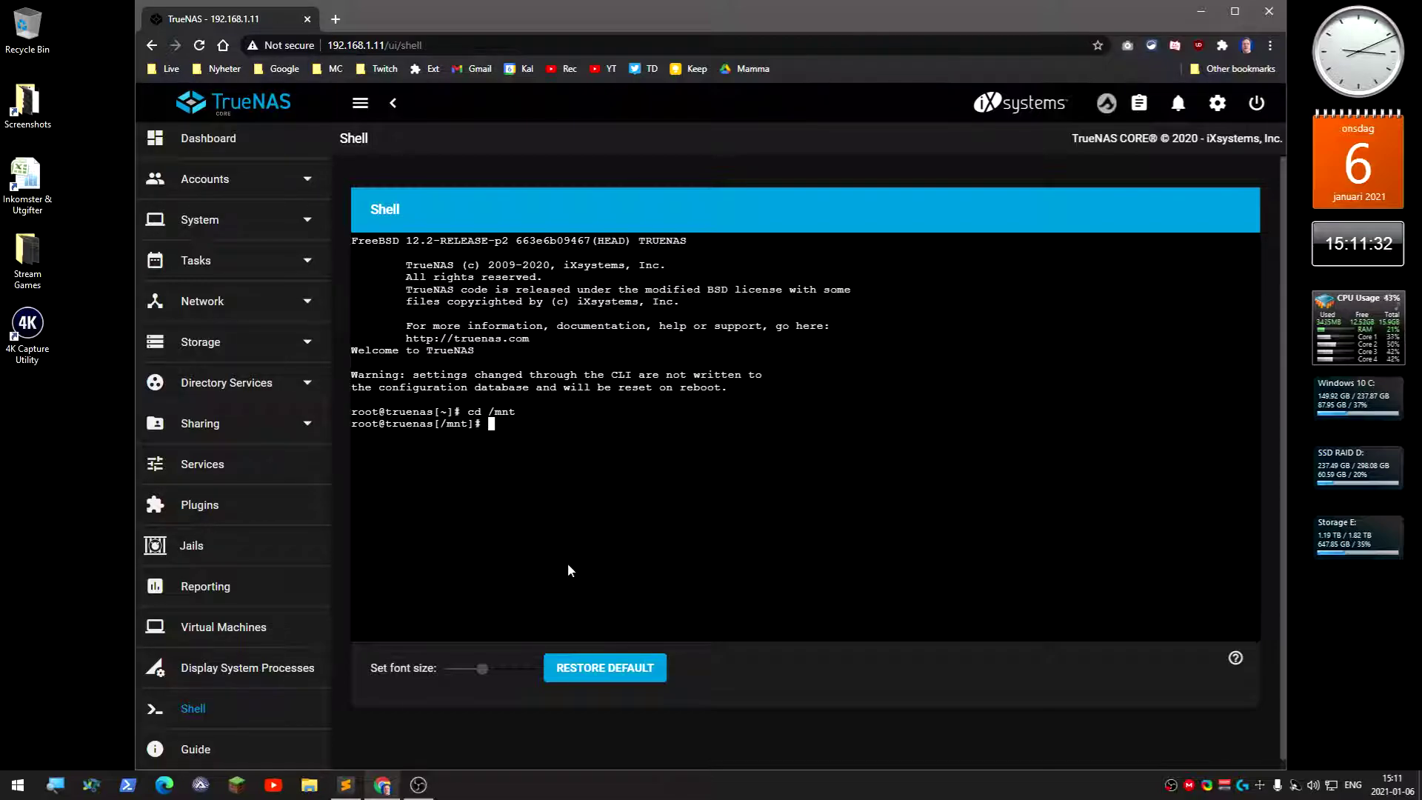
text(ls)
key(Return)
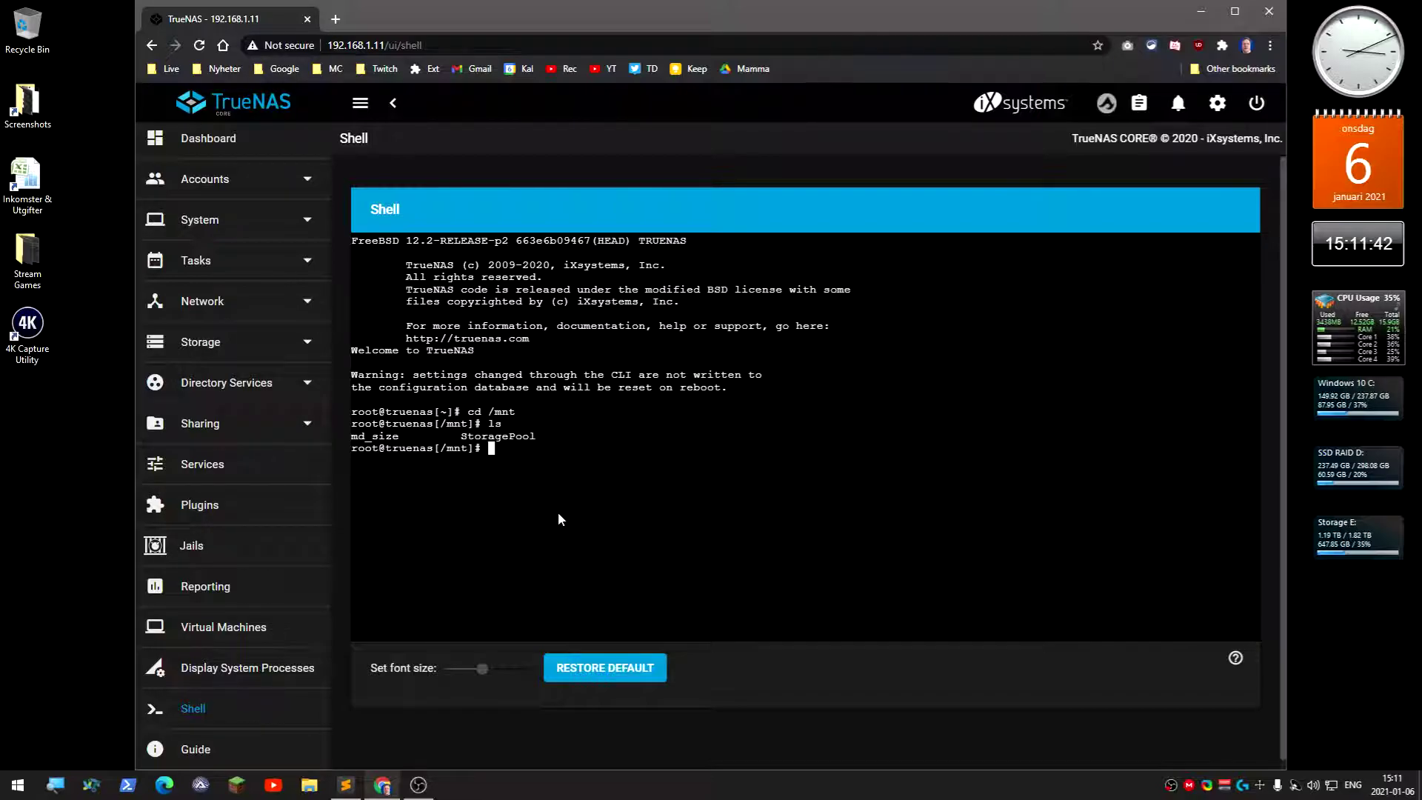
text(chmod 770 Storag)
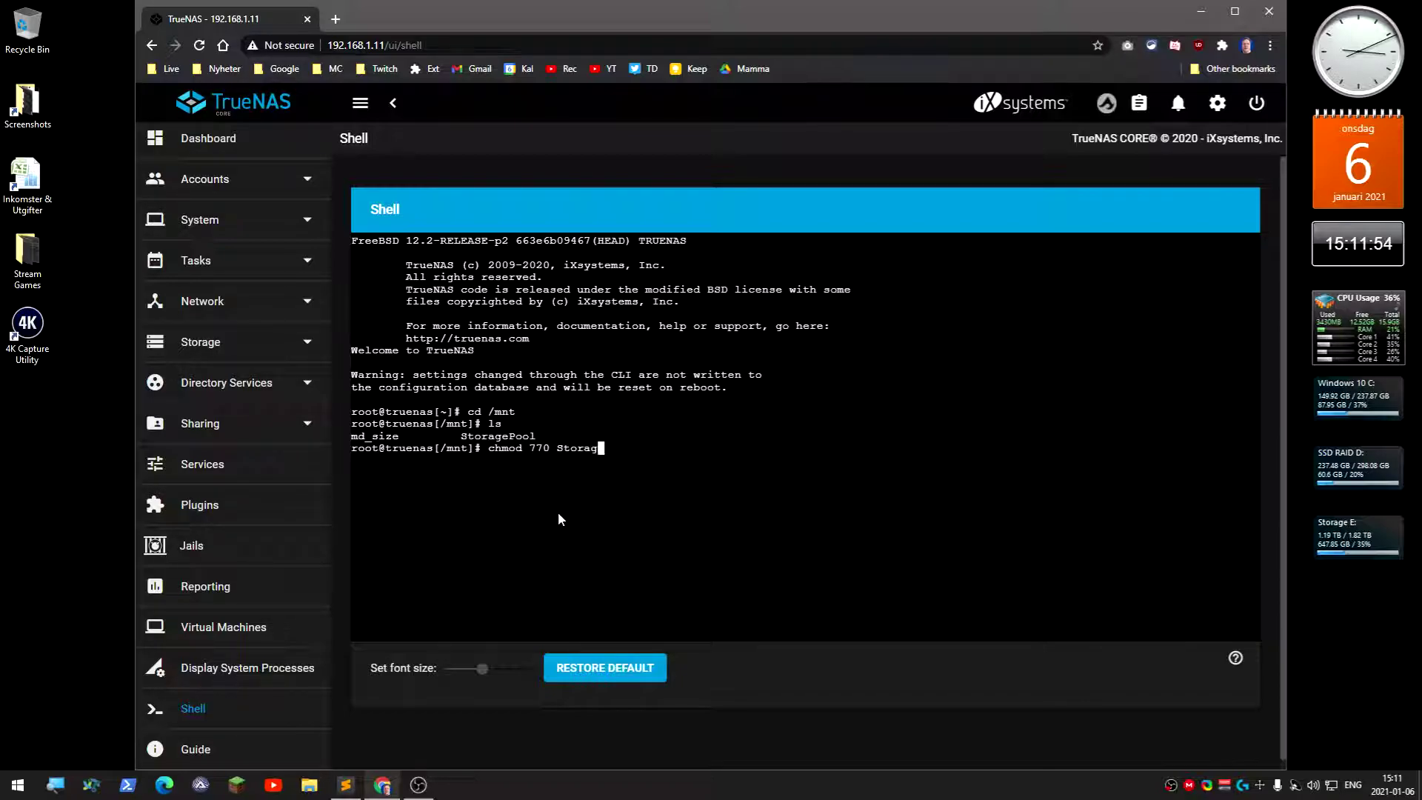
text(ePool)
key(Return)
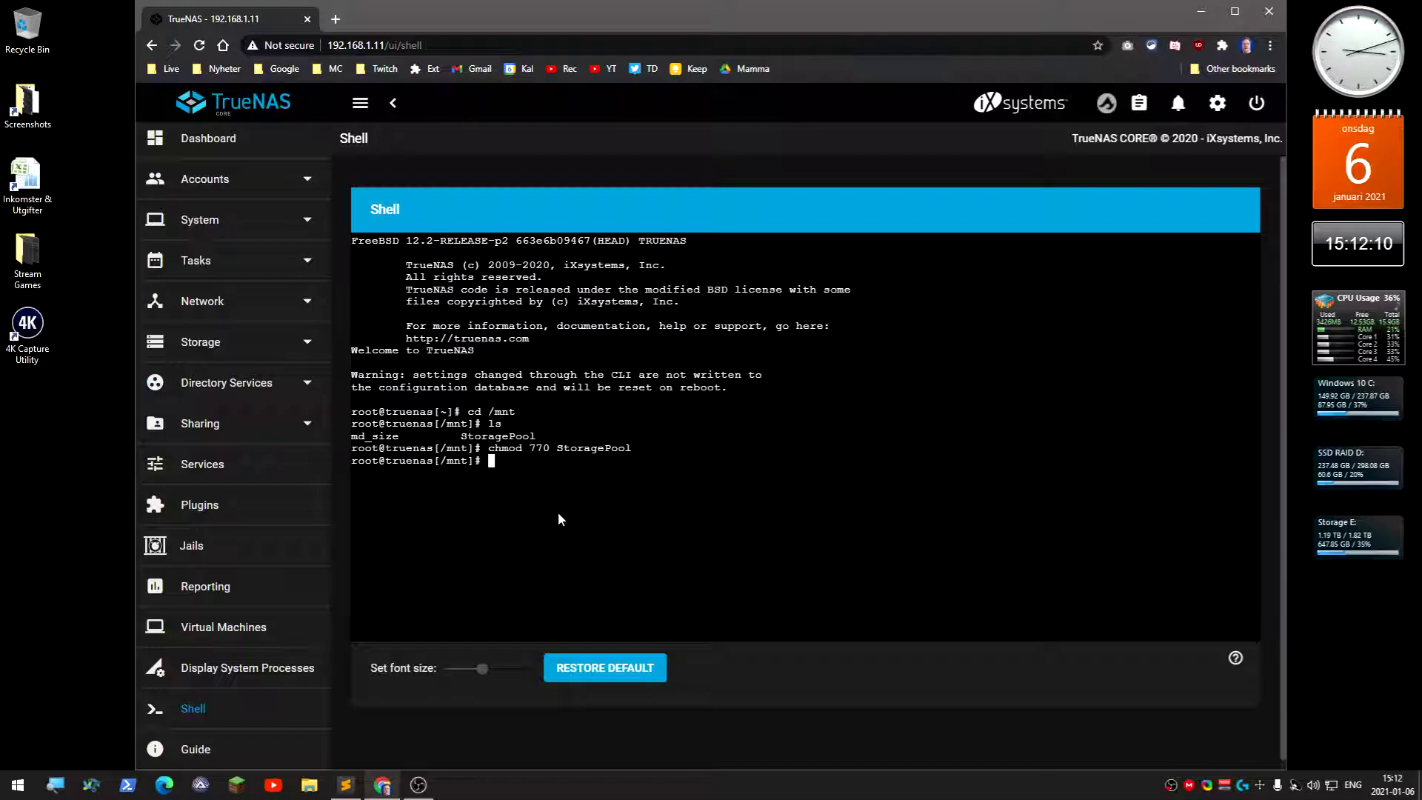
Map drive Z: to \\192.168.1.11\Storage using different credentials and finish the wizard
click(309, 785)
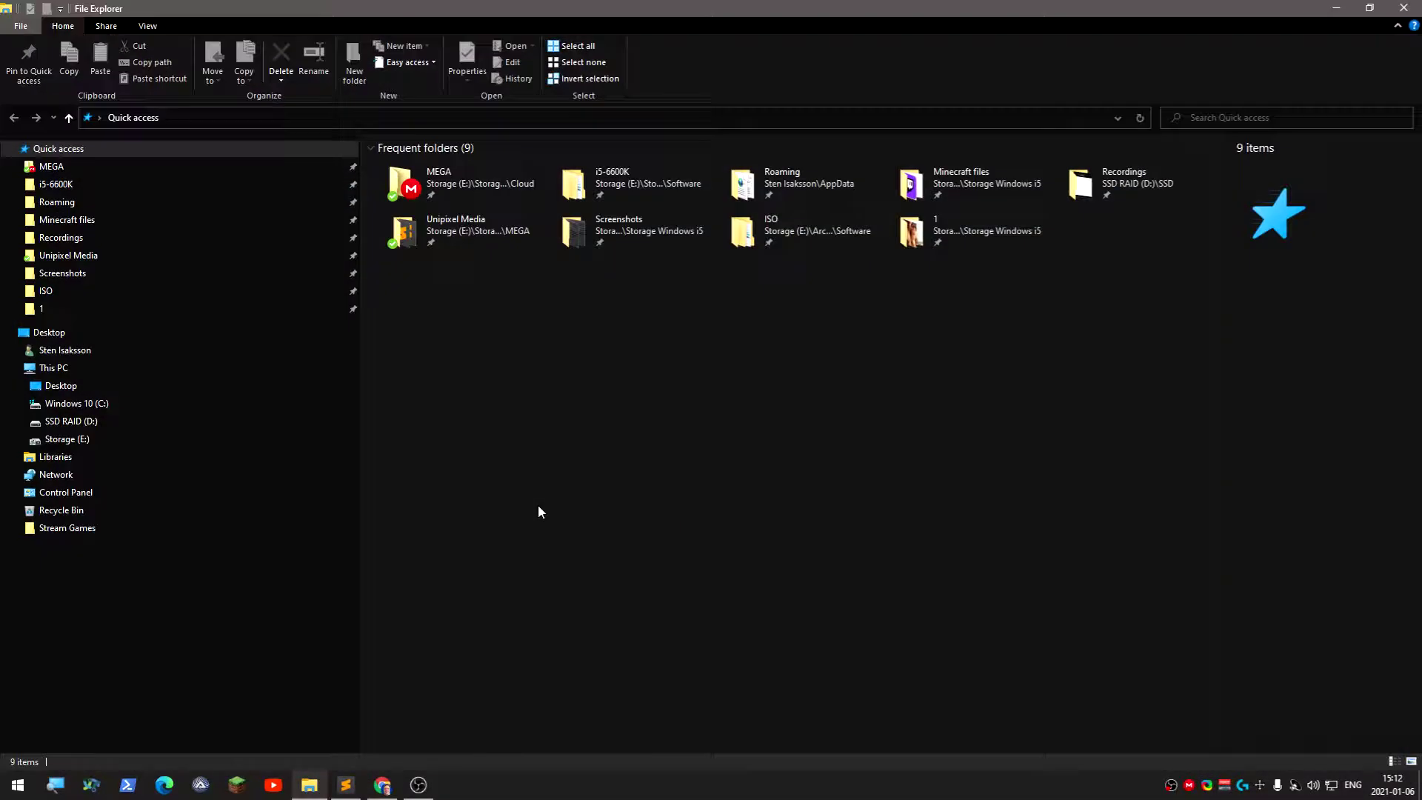
click(265, 369)
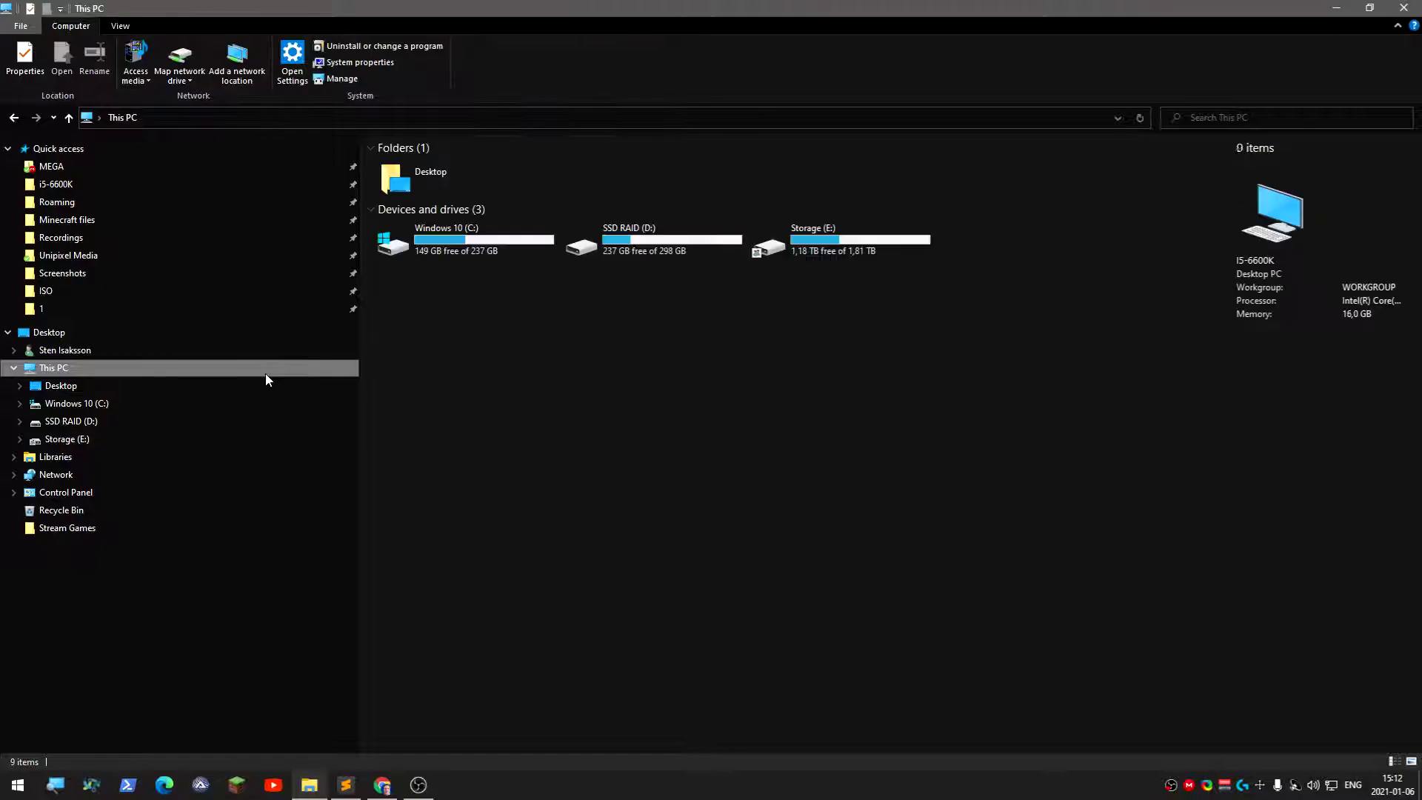
click(186, 59)
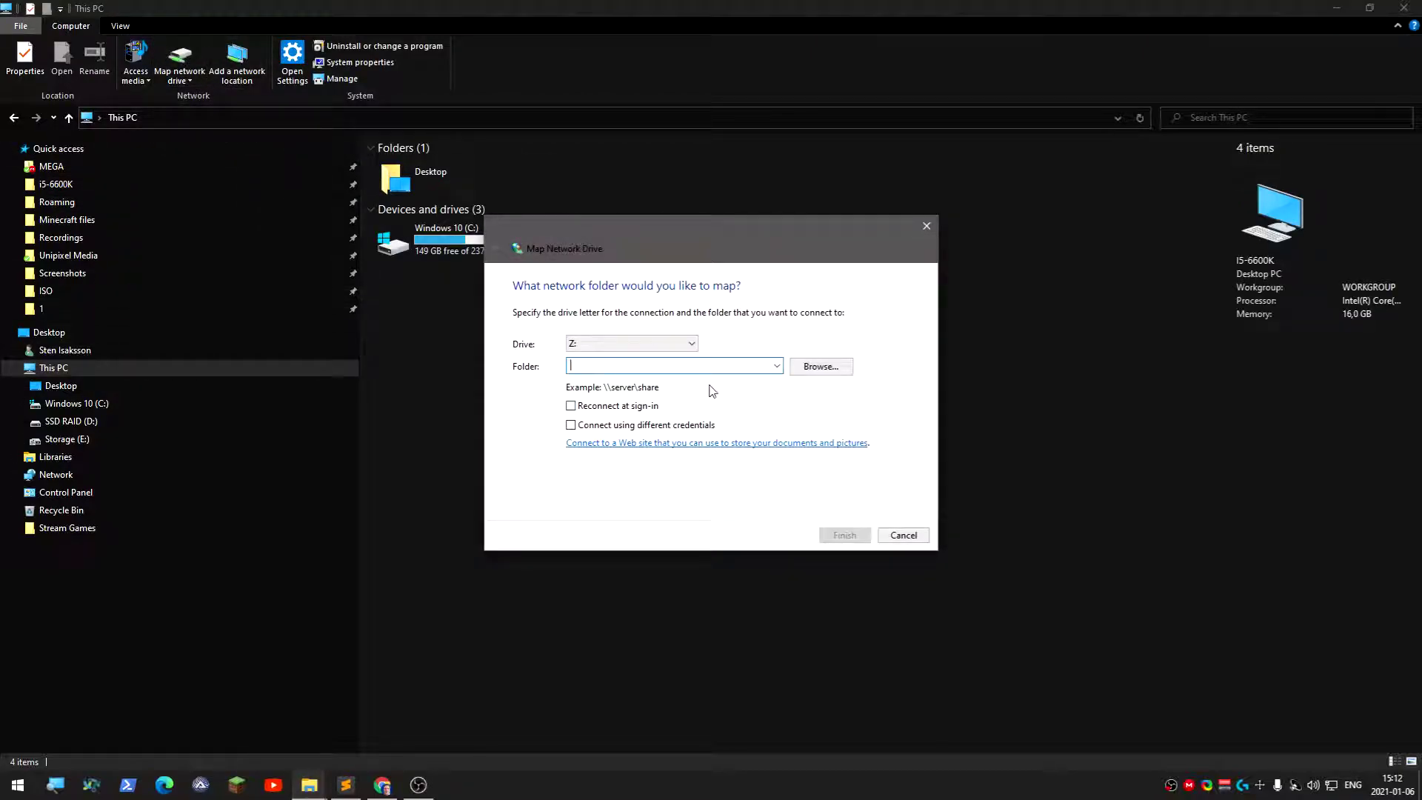
click(776, 367)
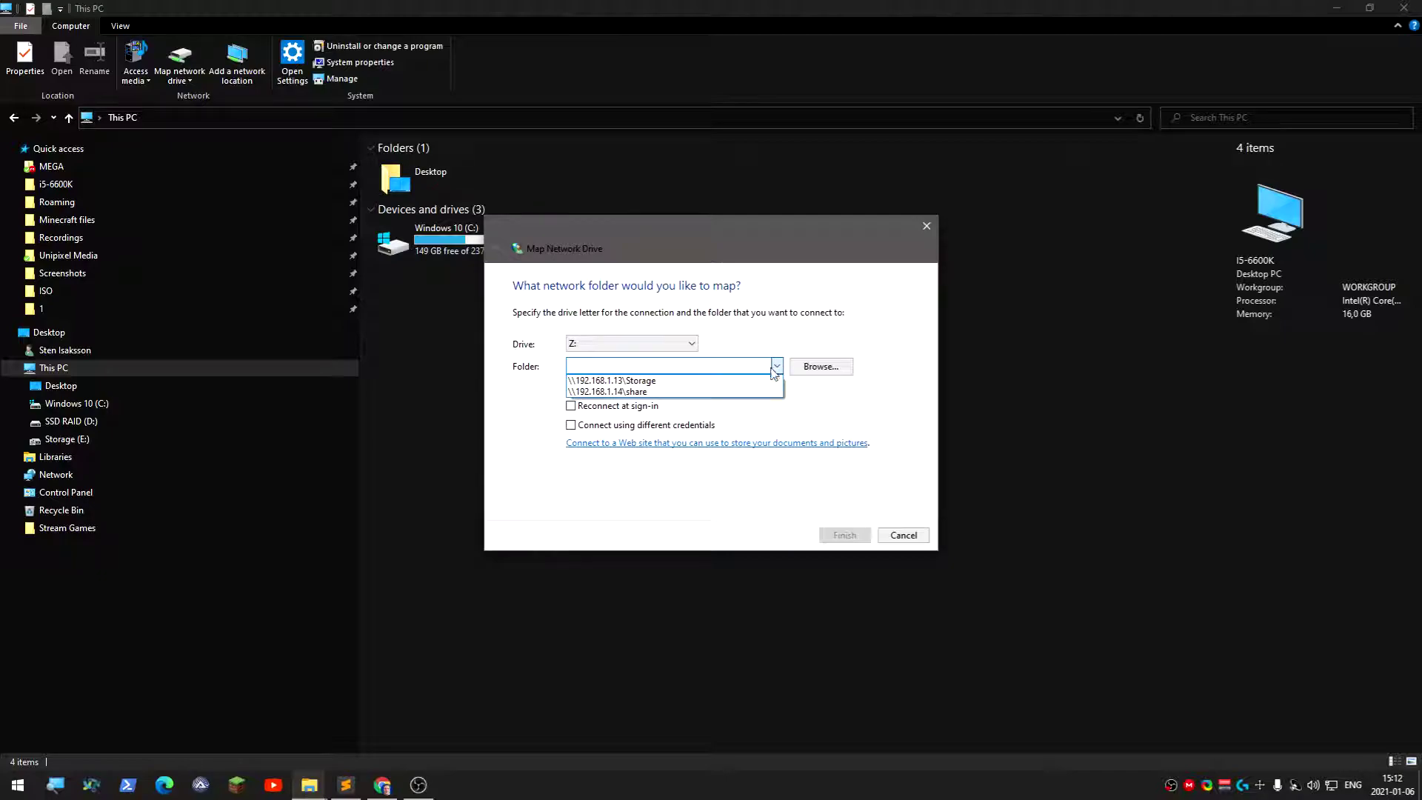
click(612, 380)
click(628, 366)
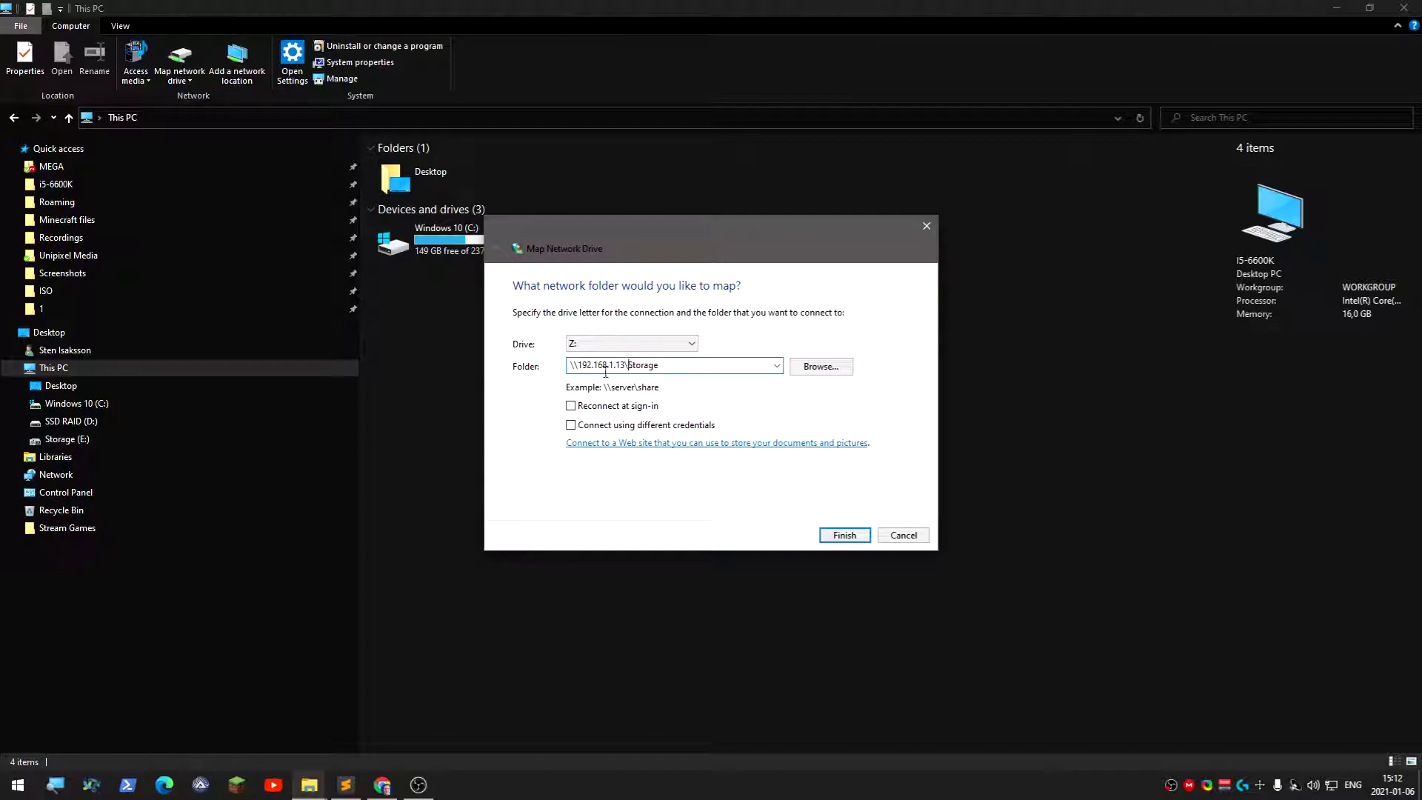
key(BackSpace)
text(1)
click(572, 428)
click(845, 535)
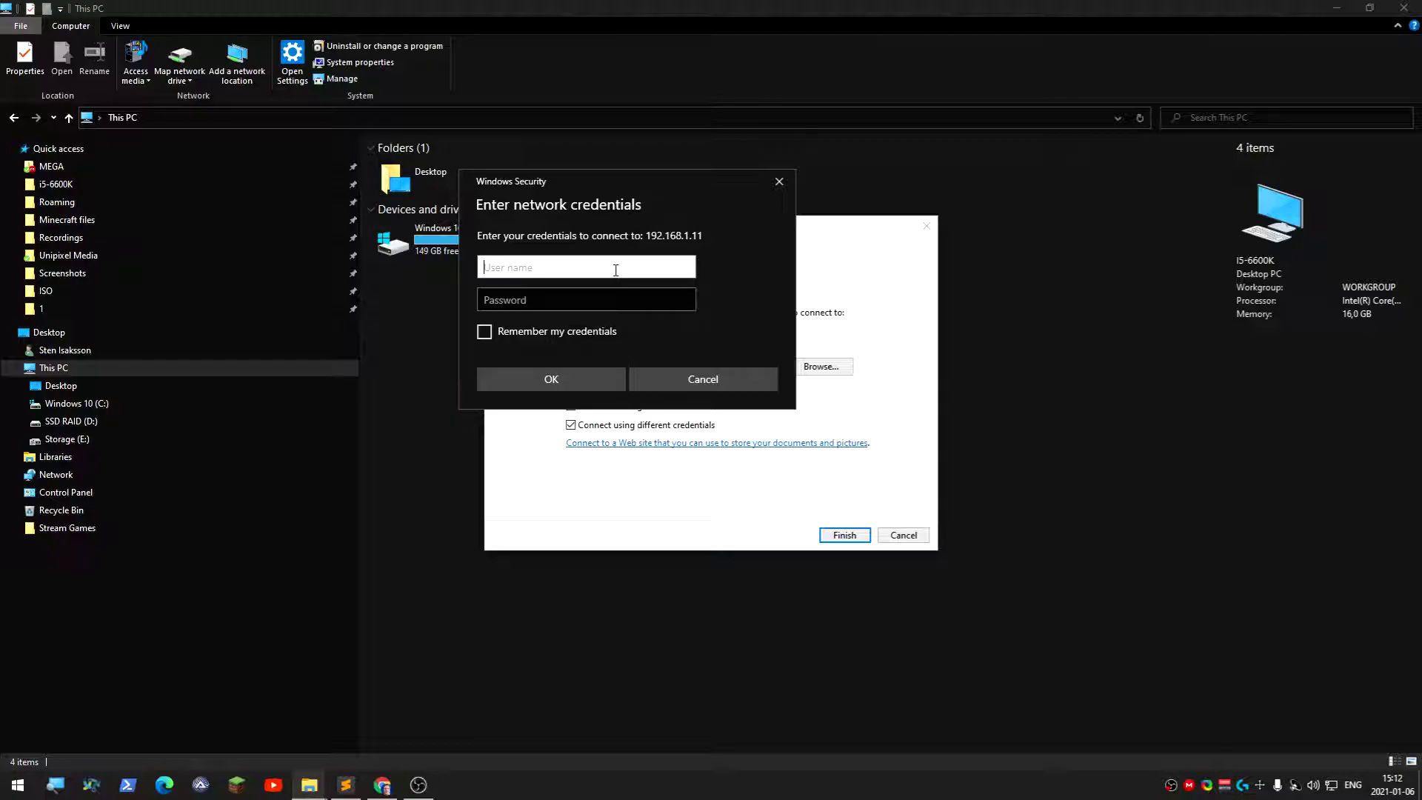
Enter the NAS user name and password, remember the credentials, and submit
text(wis)
key(Tab)
text(•••••)
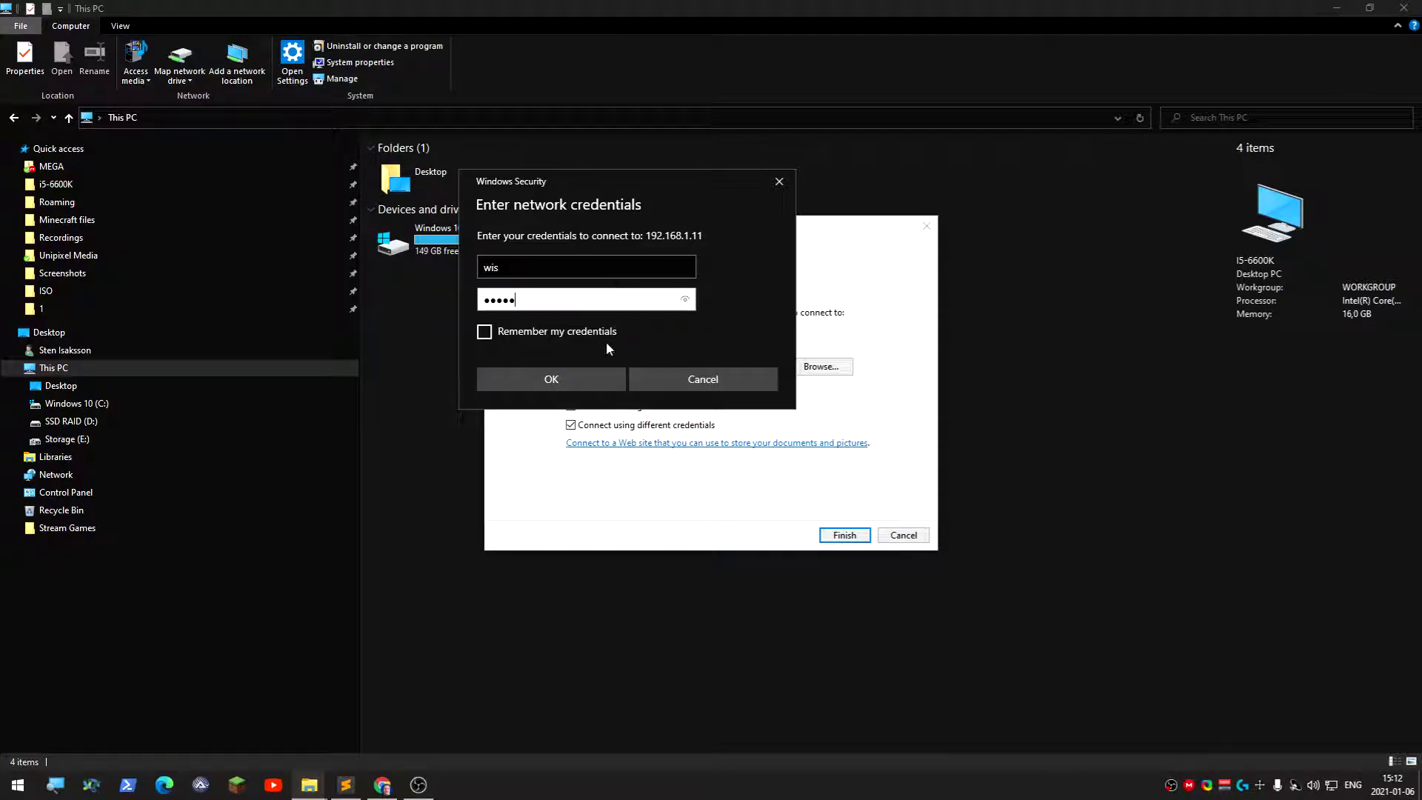
click(609, 338)
click(553, 387)
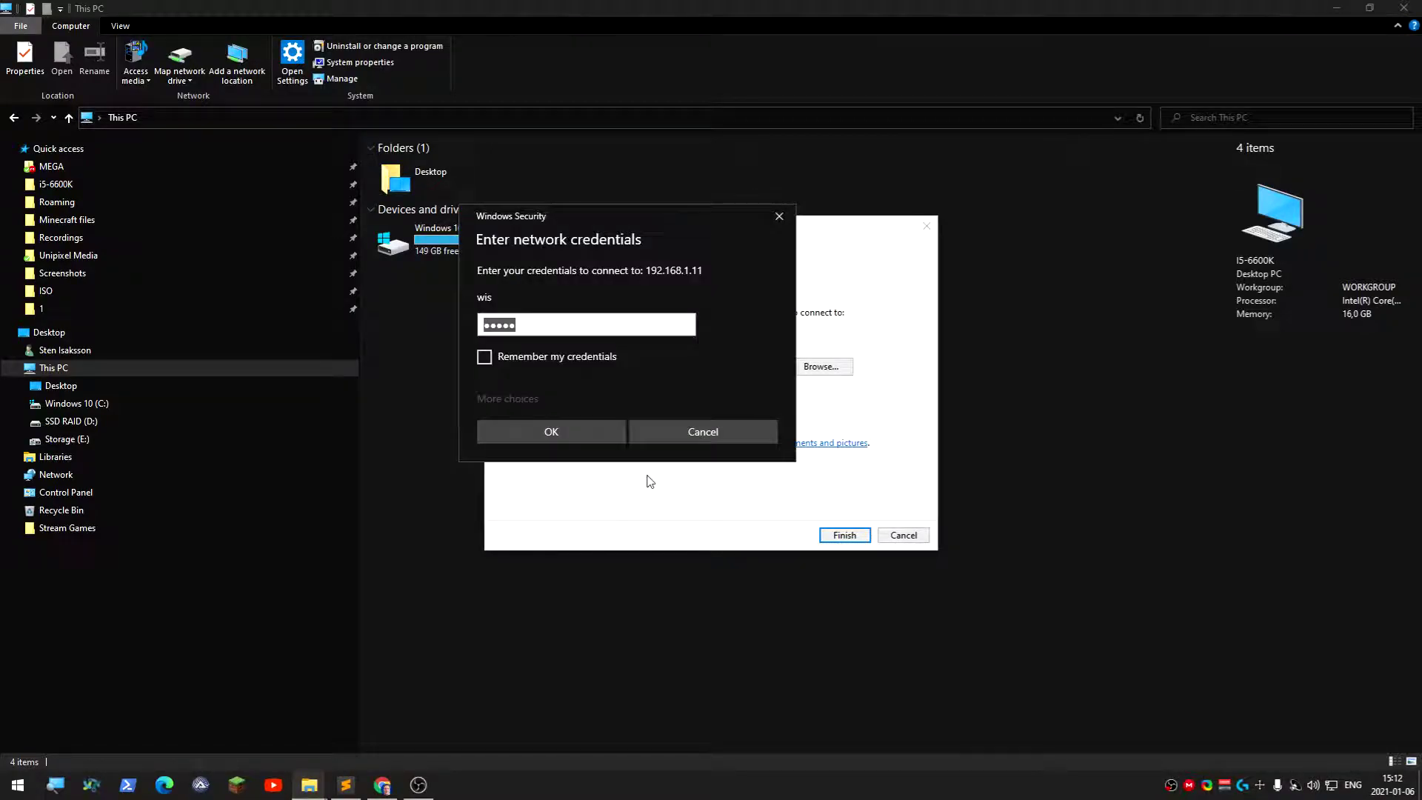
Check the user accounts list under Accounts > Users in TrueNAS
click(382, 785)
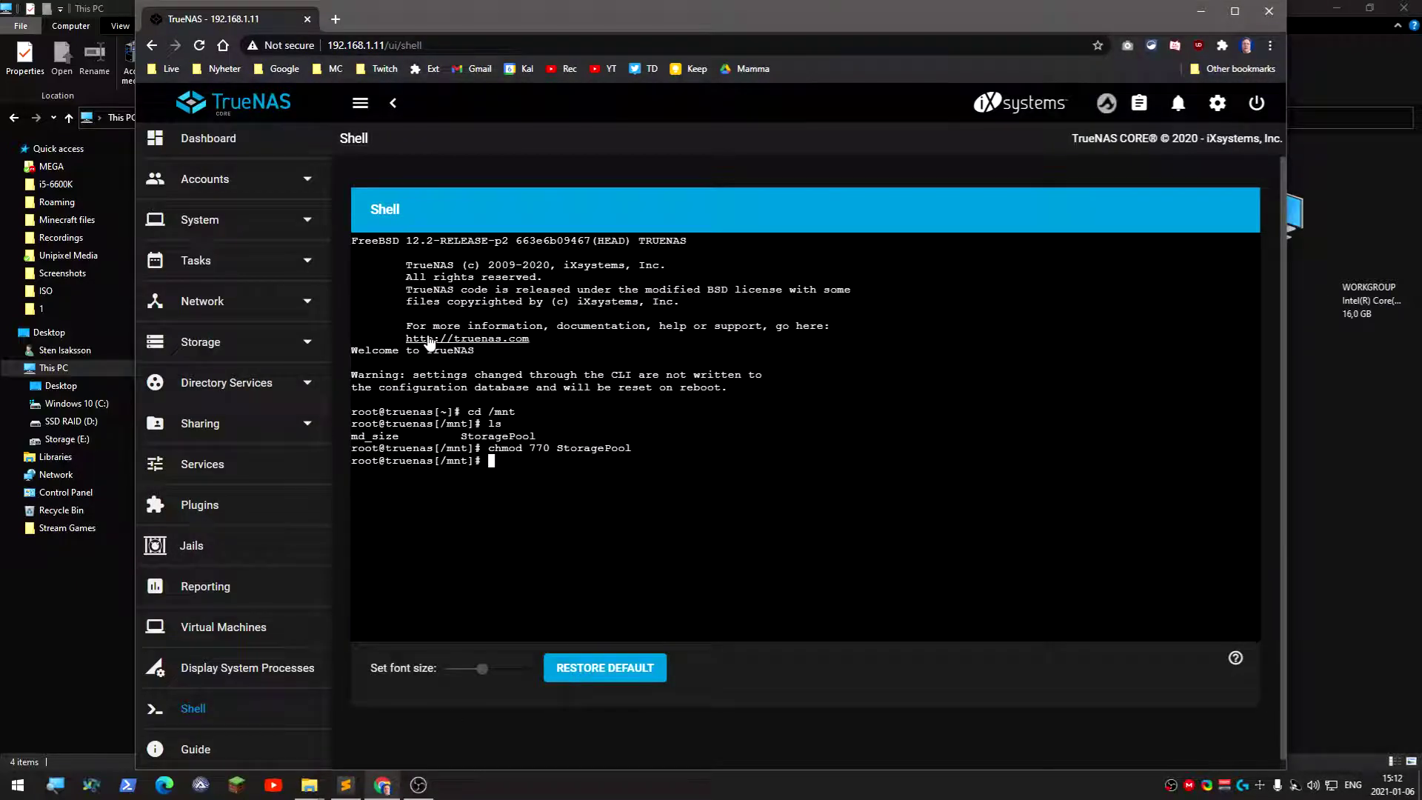
scroll(230, 252, up, 2)
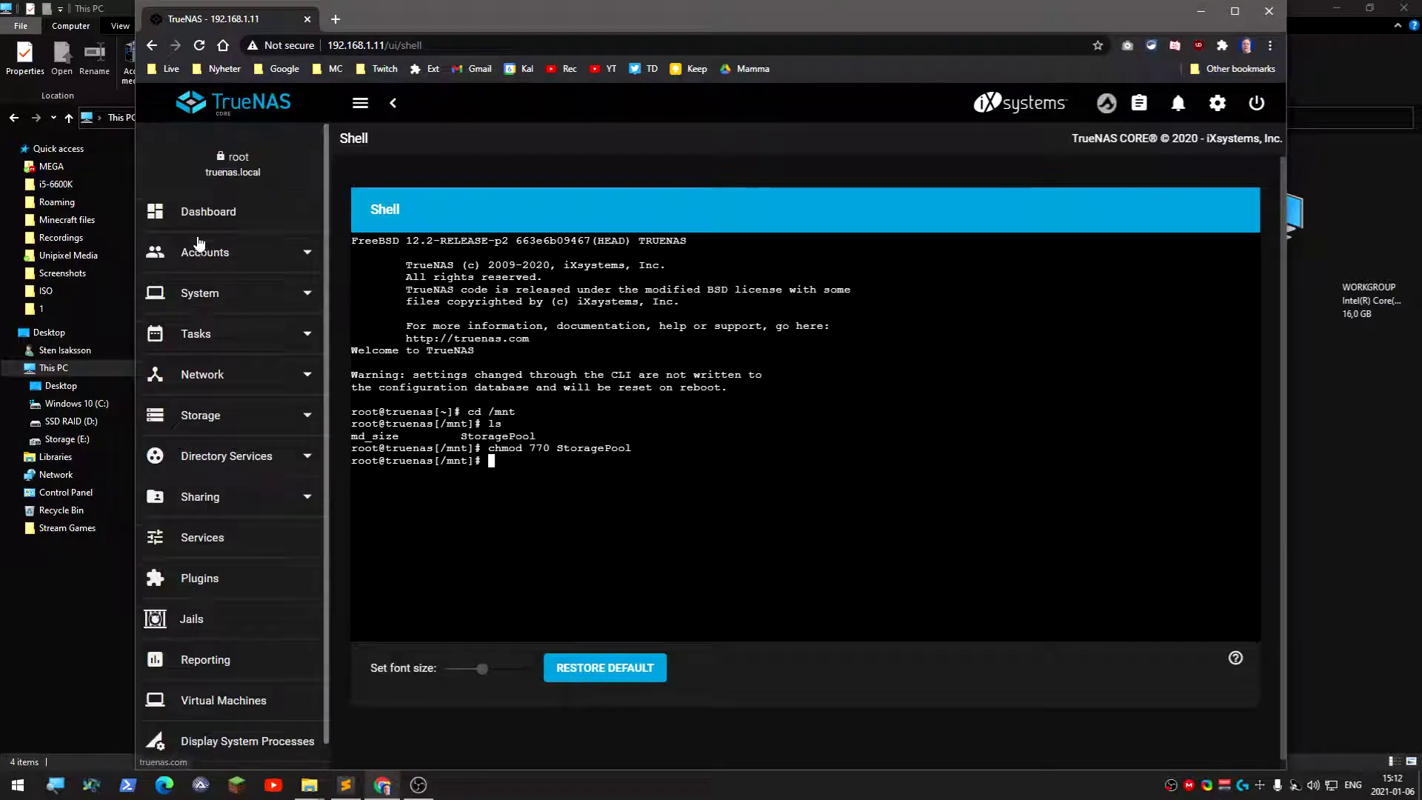
click(238, 252)
click(232, 330)
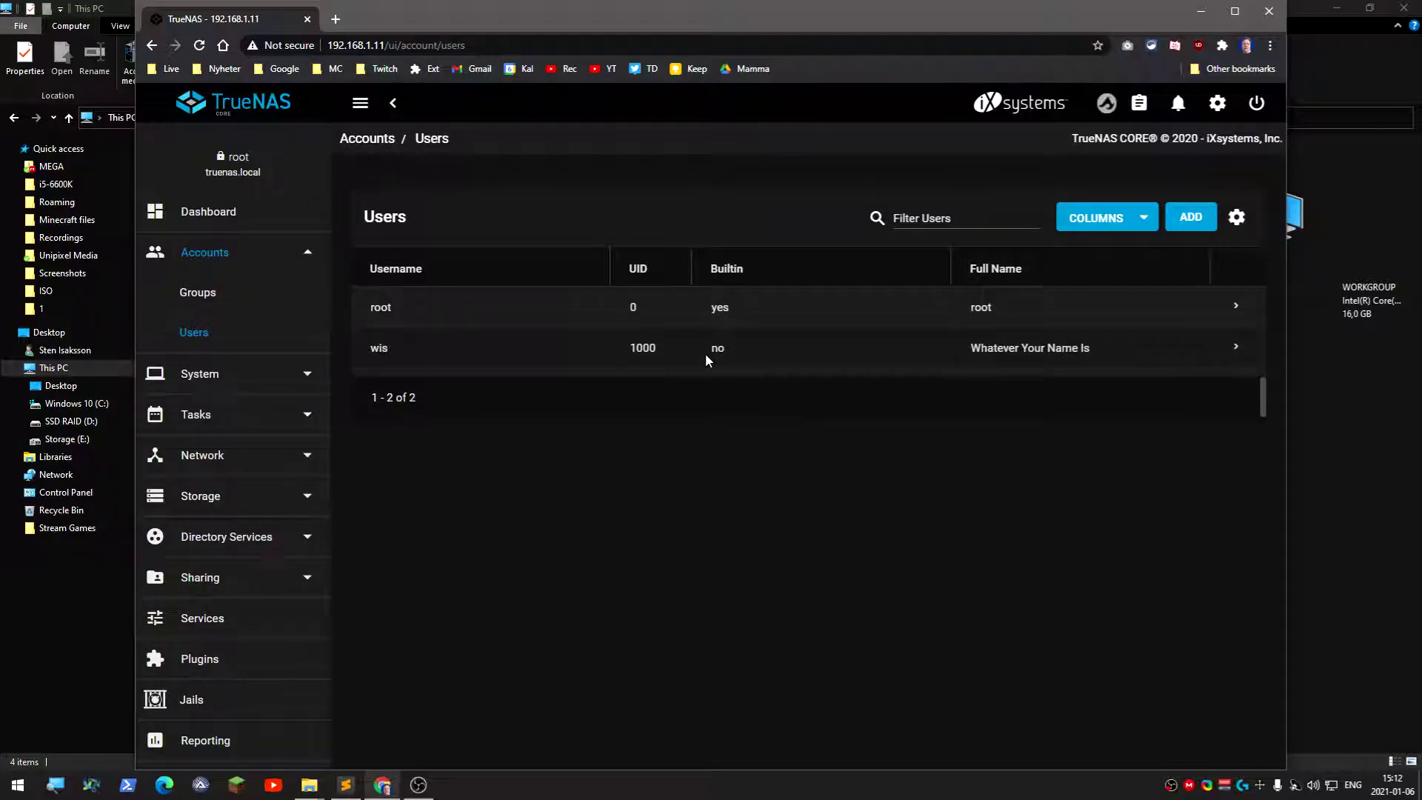
Retype the password, remember the credentials, and connect the Z: drive
click(383, 786)
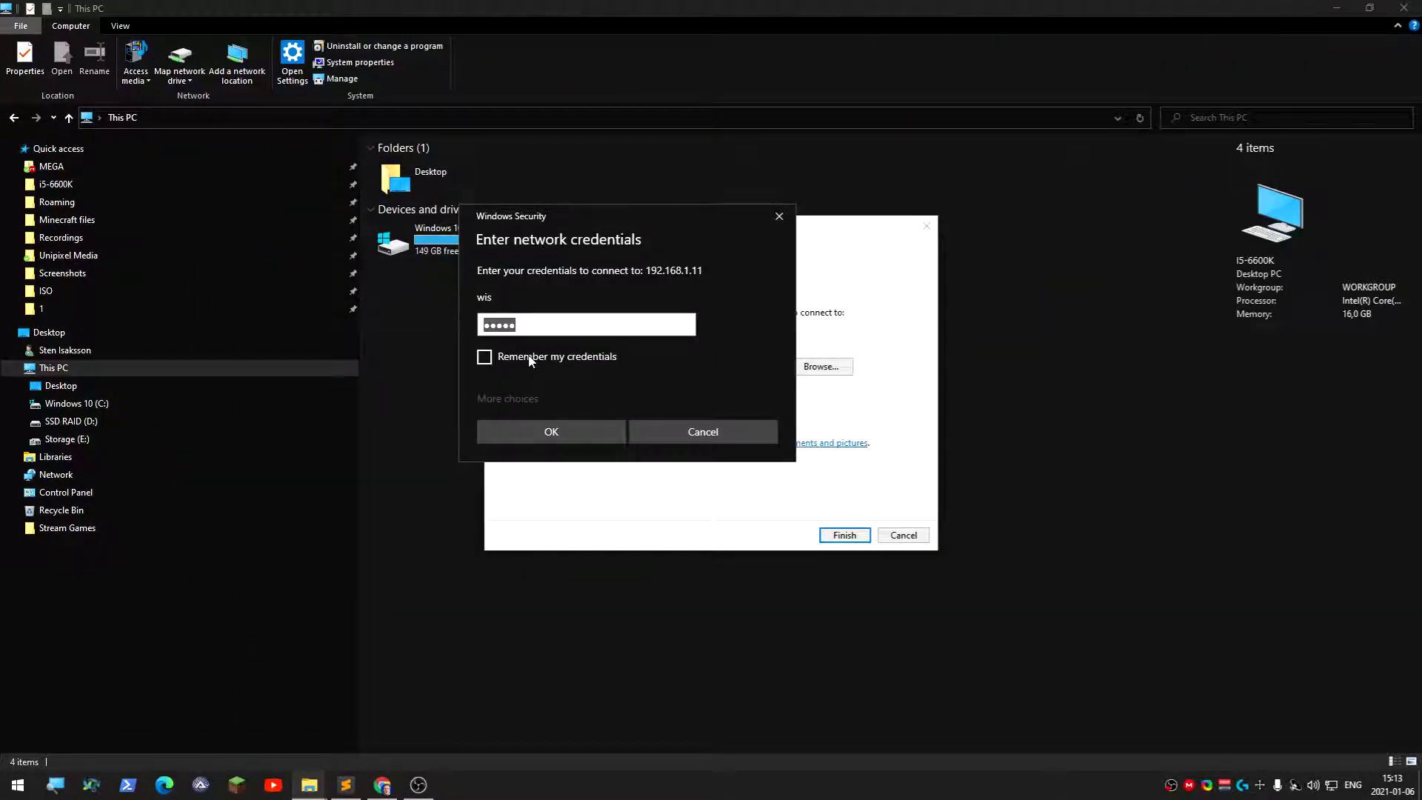
click(536, 329)
key(ctrl+a)
text(*)
click(485, 358)
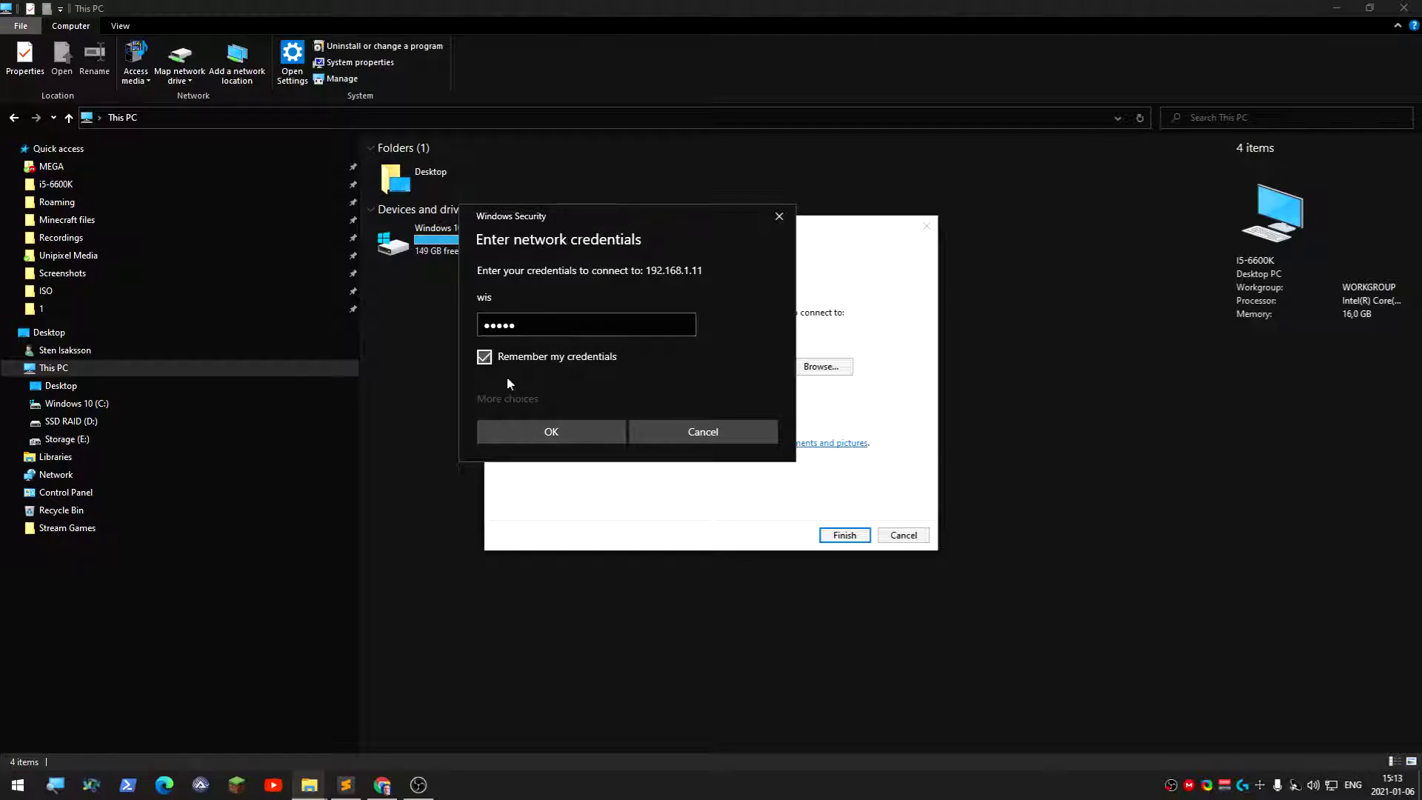
click(577, 435)
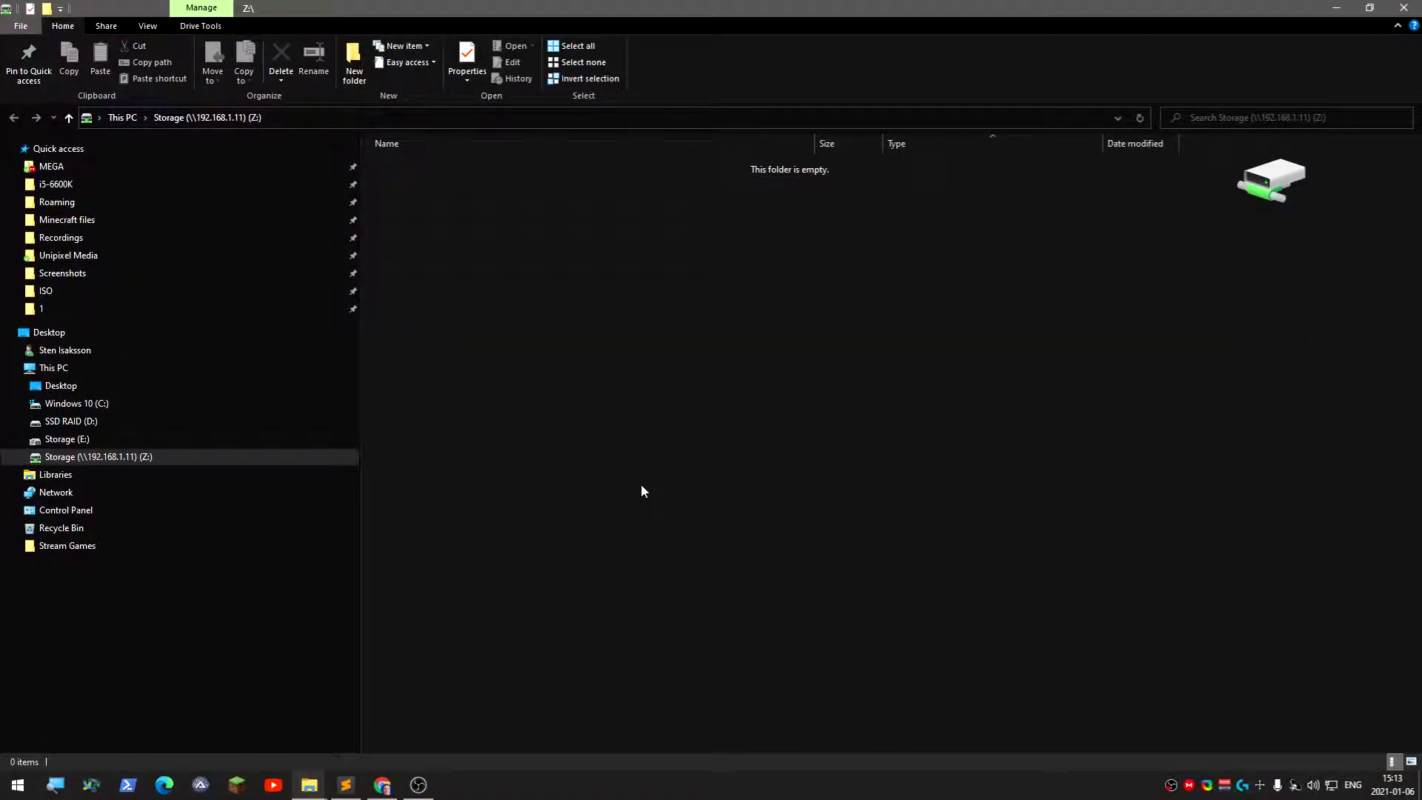
Look through This PC, the mapped Z: drive and the local Storage (E:) drive
click(53, 367)
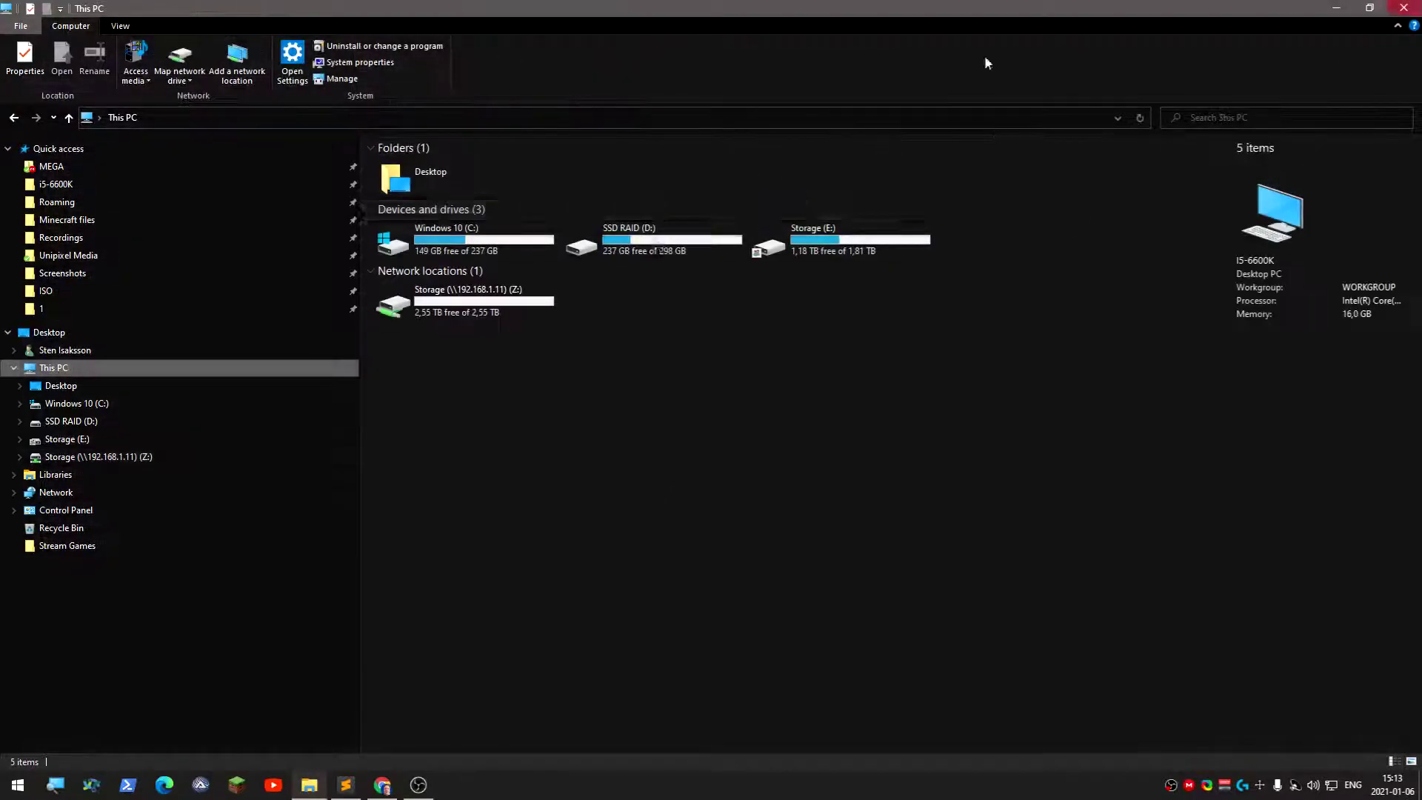
click(255, 458)
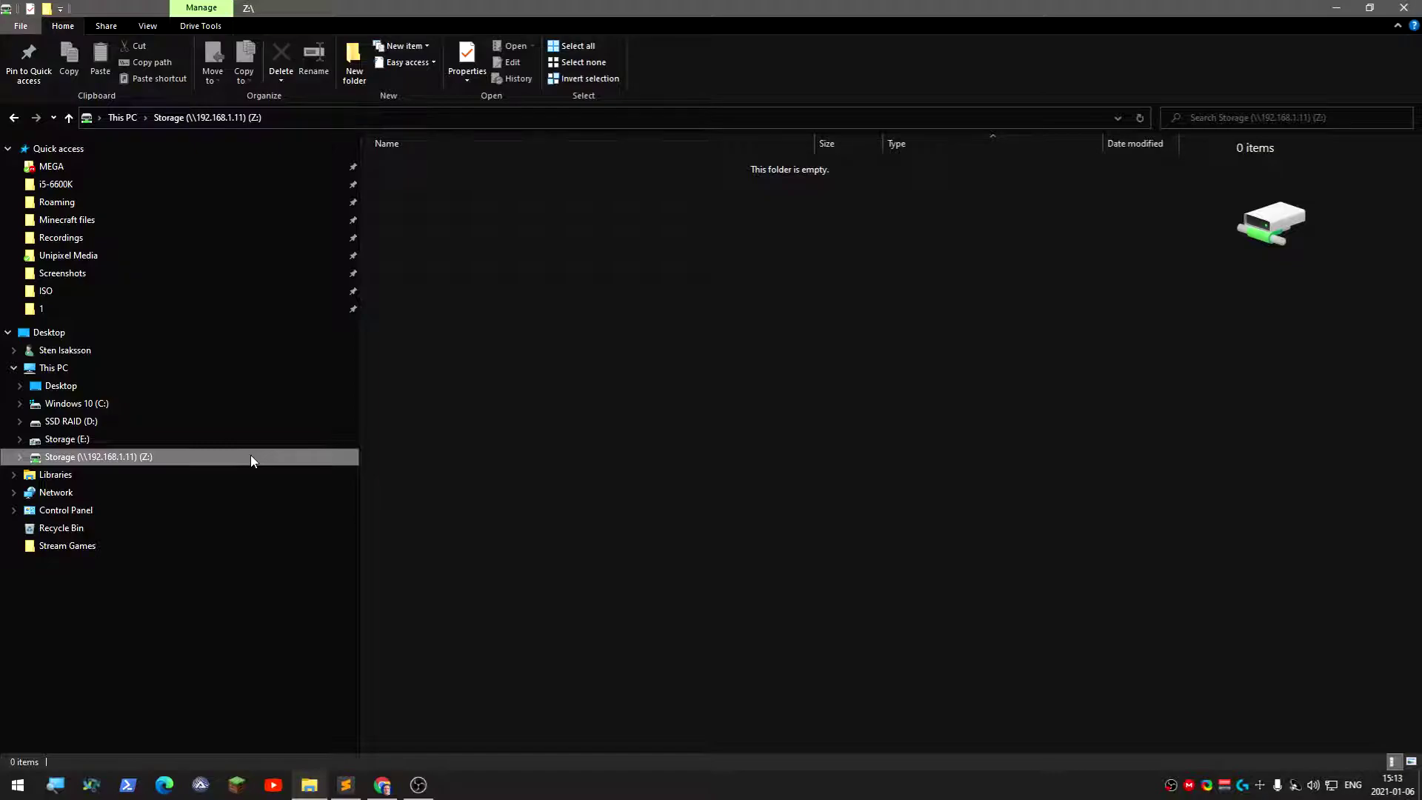
click(242, 437)
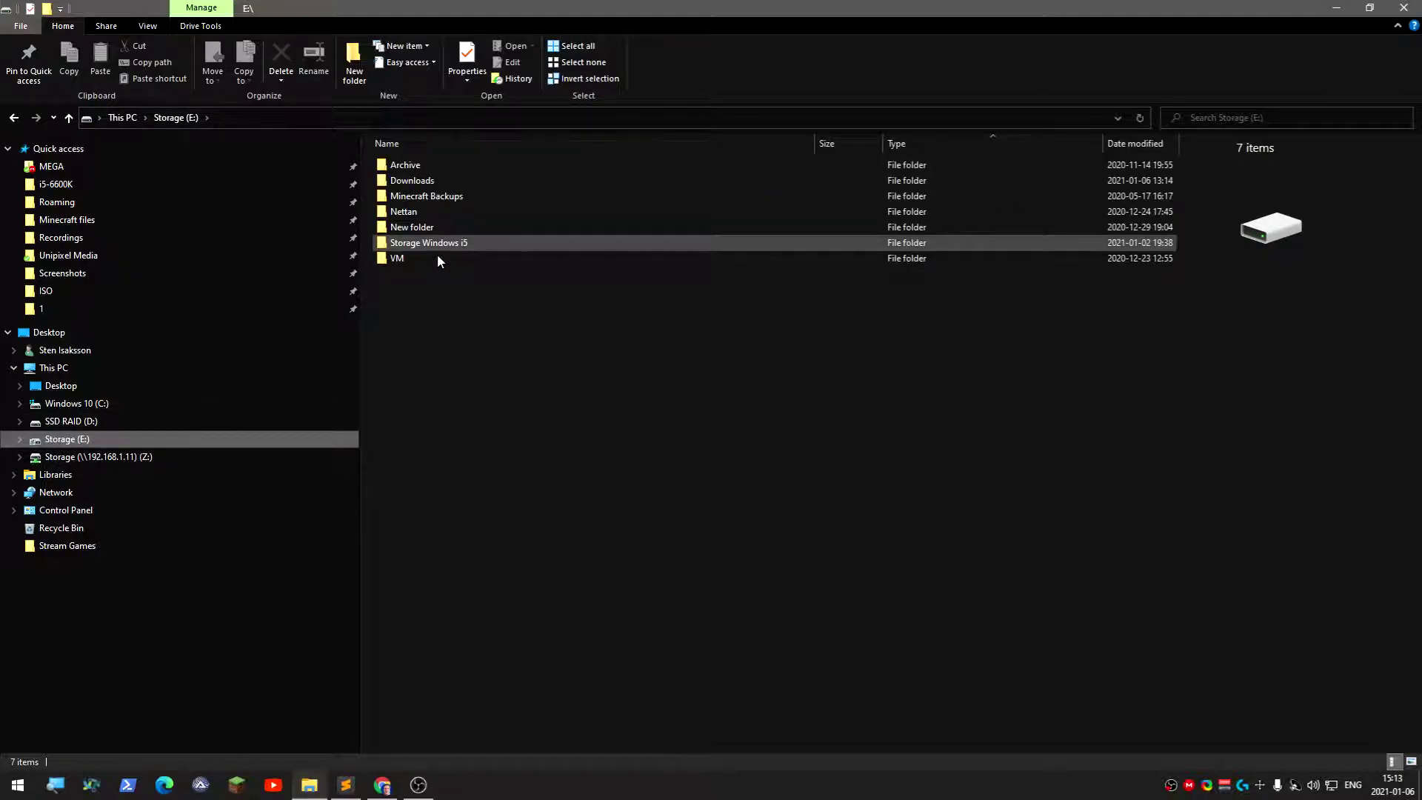
click(111, 457)
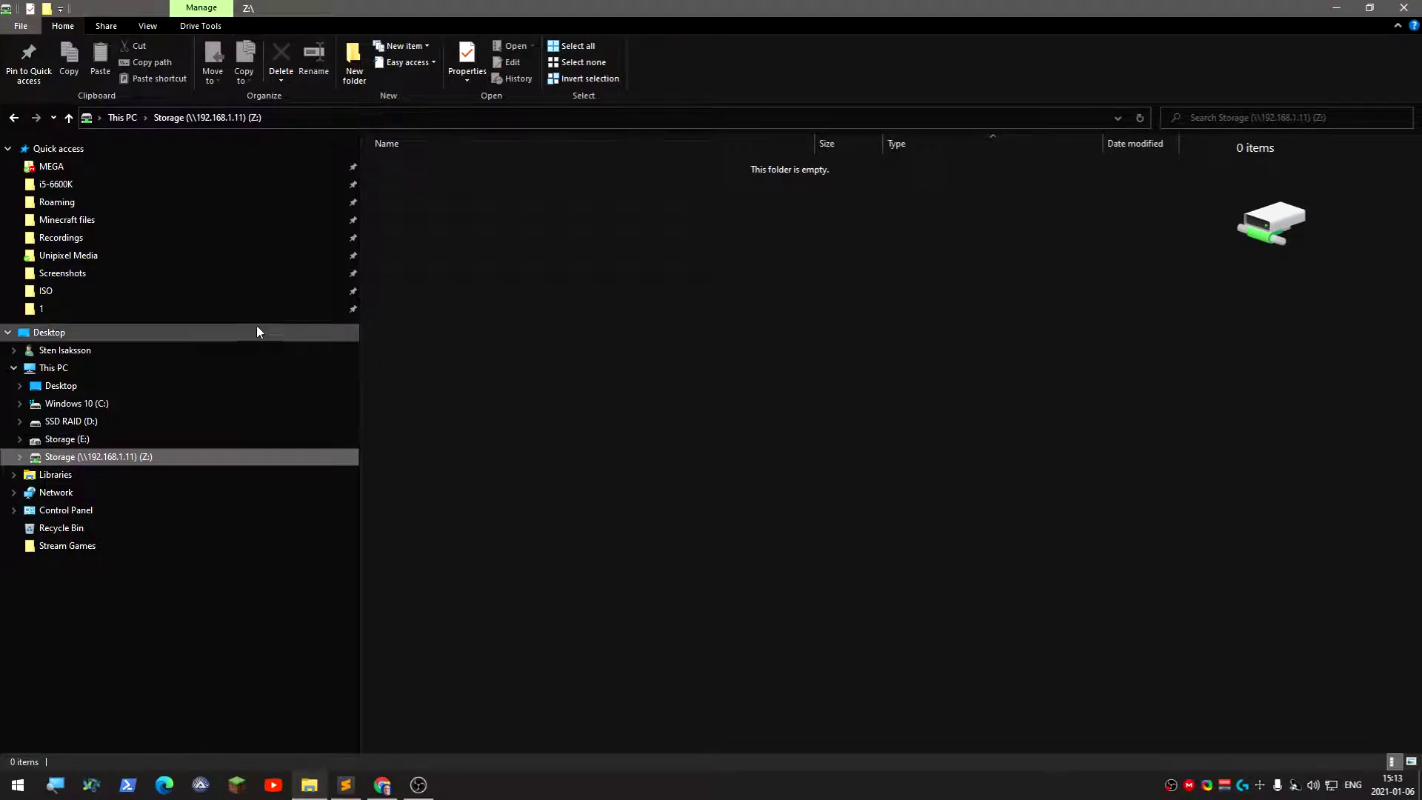
Copy the Windows 10 2004 20H2 - 2020-11-29 image from E:\Archive\Software\ISO\Windows\Windows 10
click(215, 291)
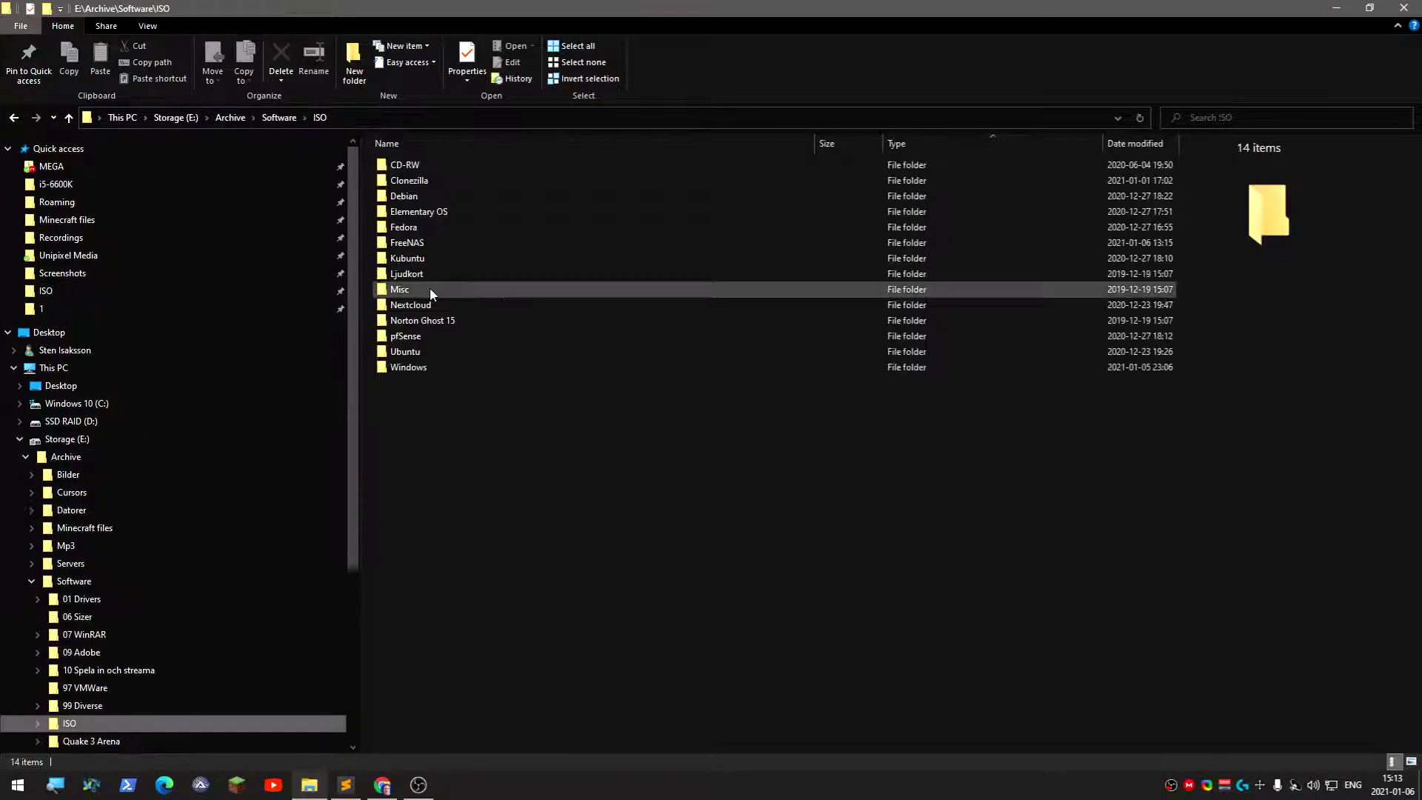
double_click(431, 366)
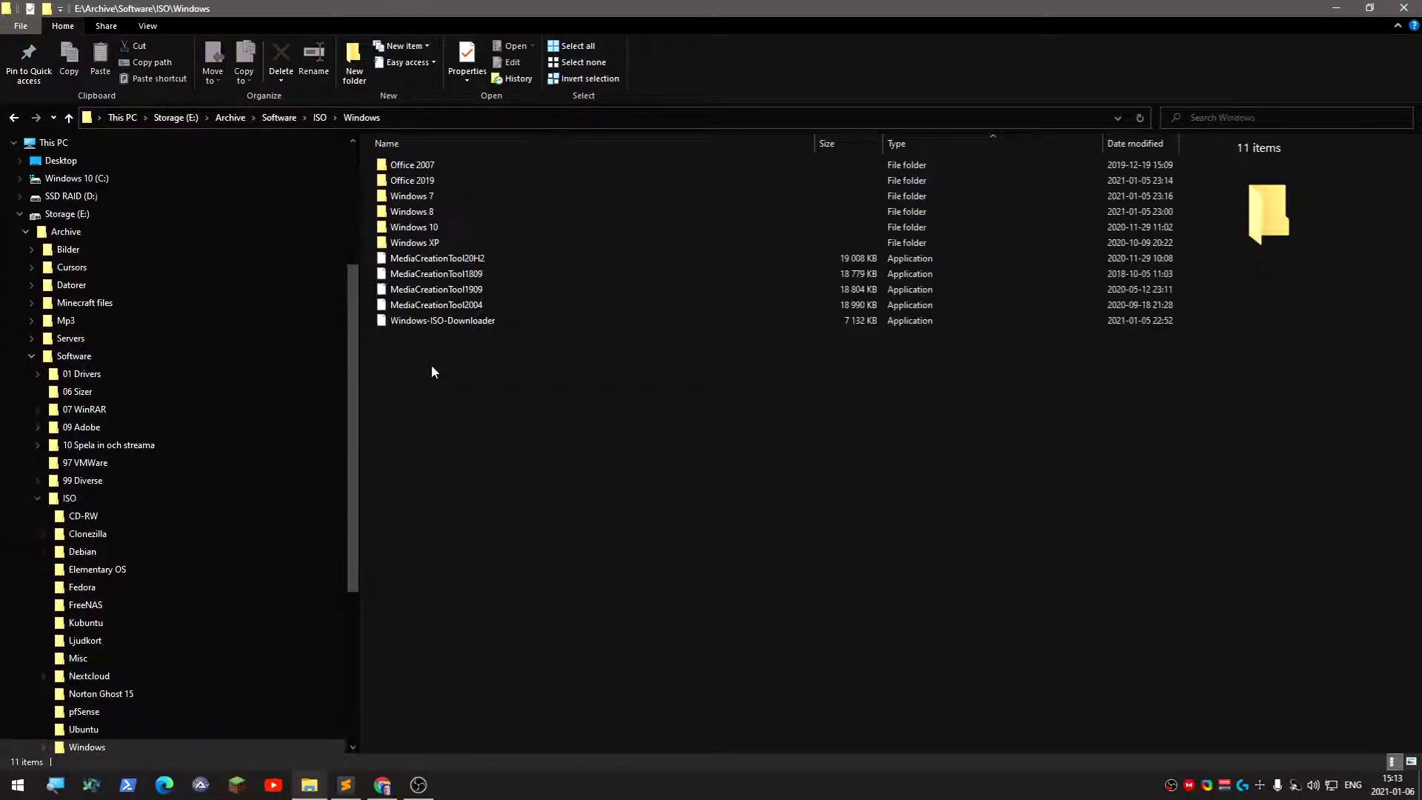
double_click(426, 229)
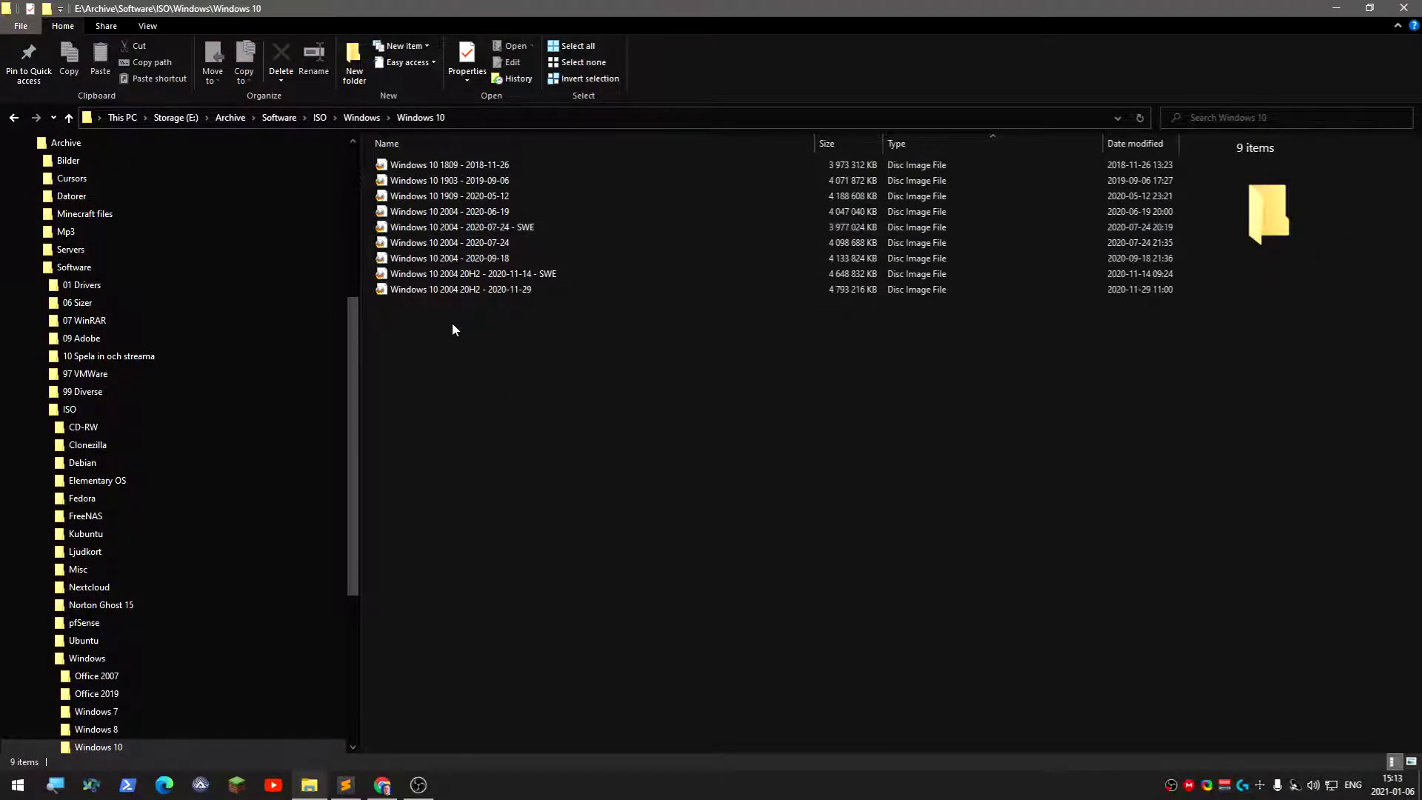
right_click(458, 294)
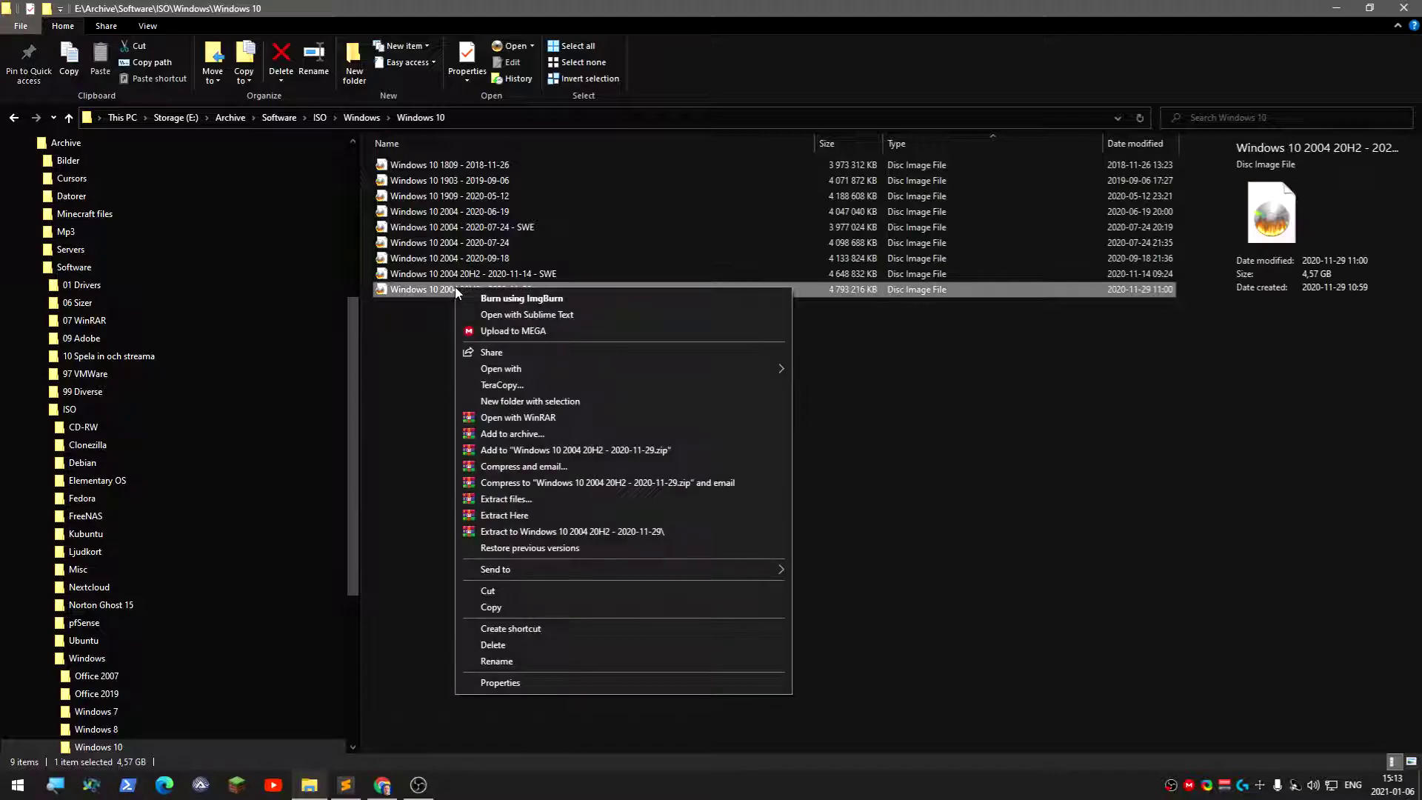
click(515, 602)
click(25, 142)
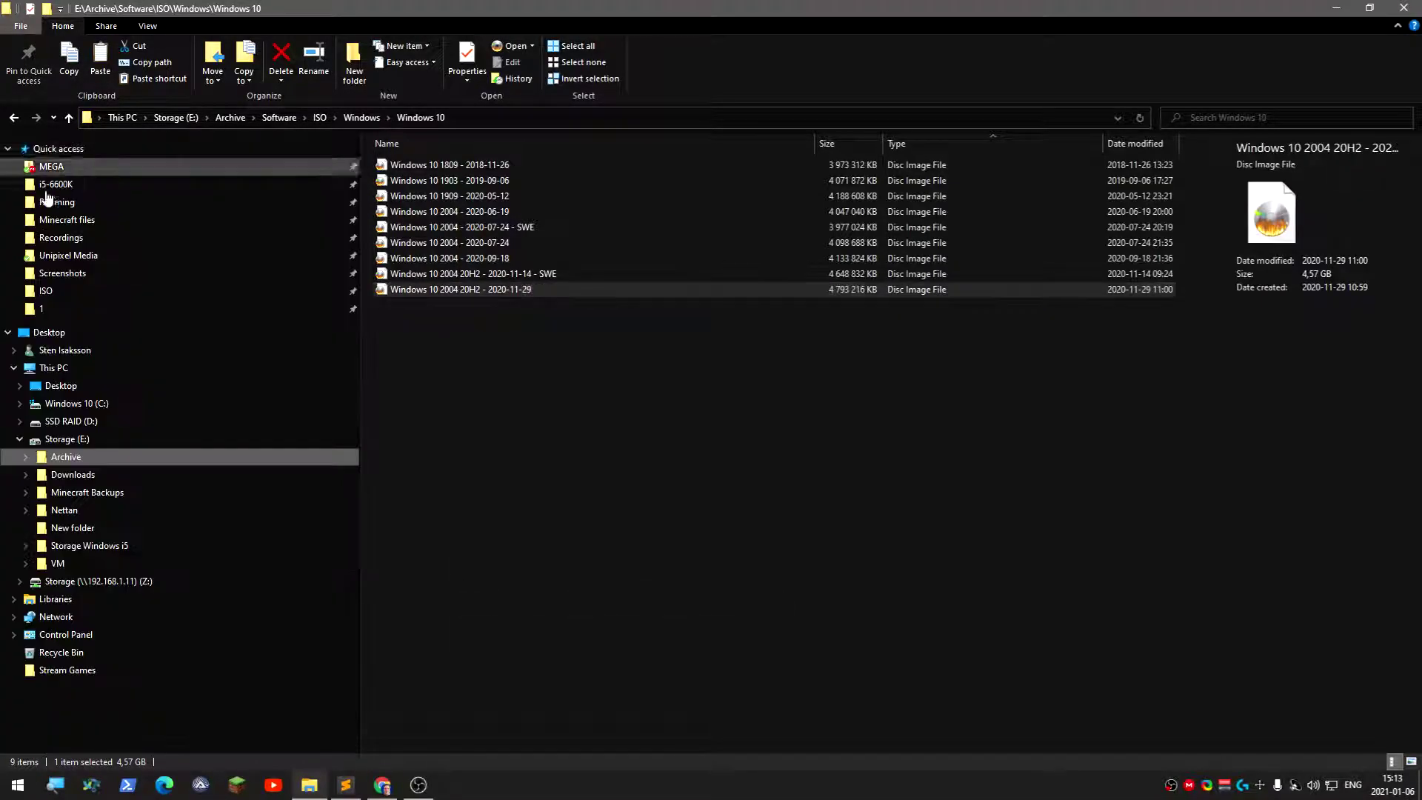
click(178, 587)
Create a folder named ISO on Z: and open it
right_click(514, 301)
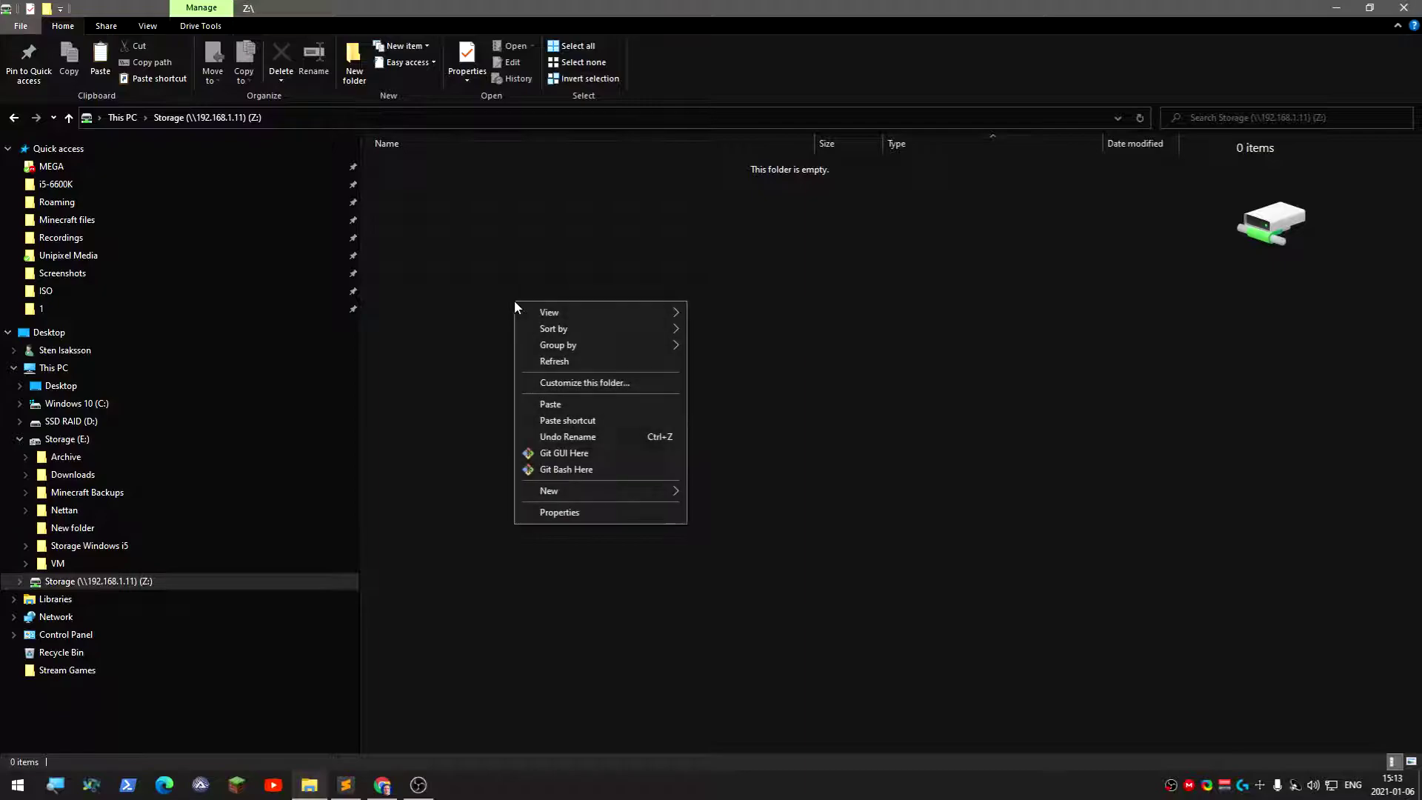
mouse_move(660, 492)
click(709, 491)
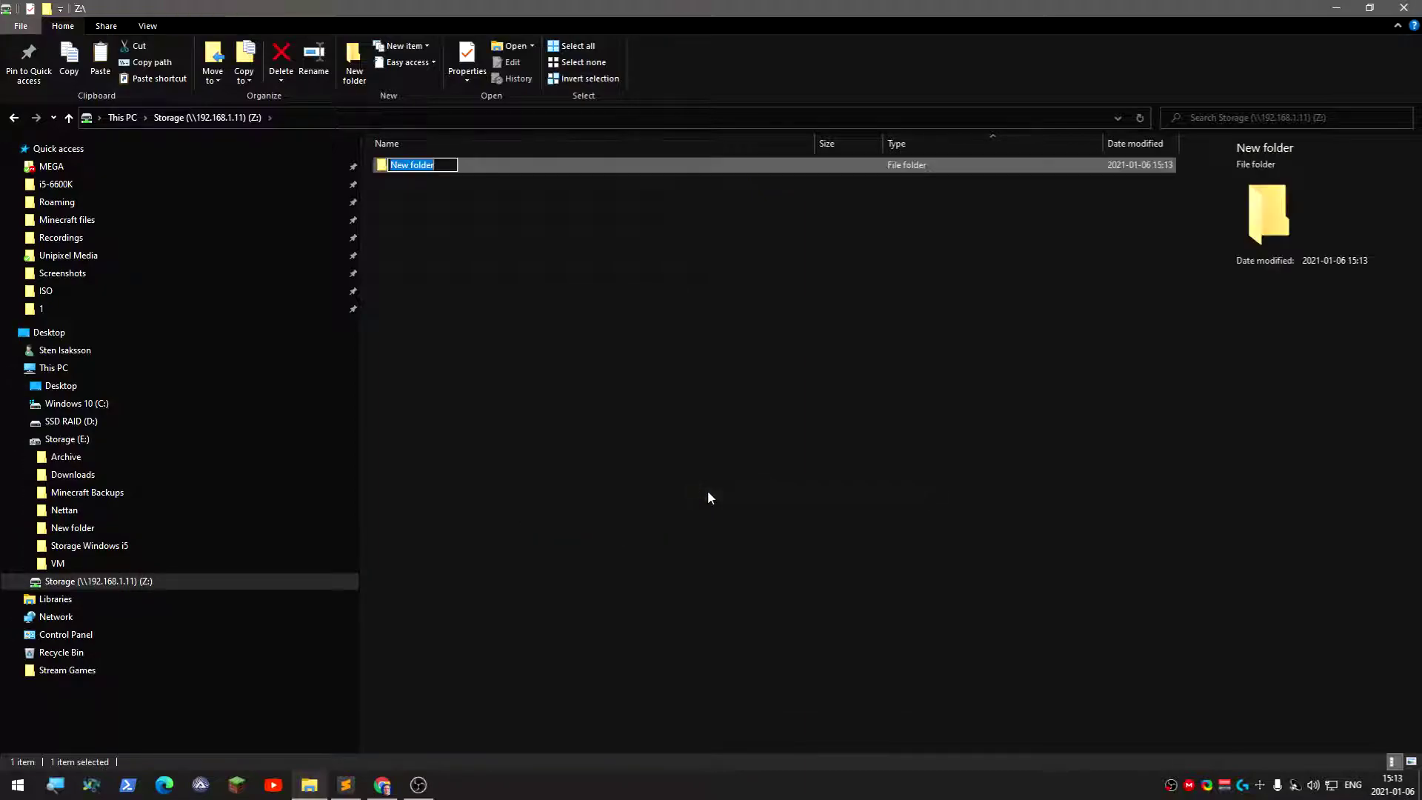
text(ISO)
key(Return)
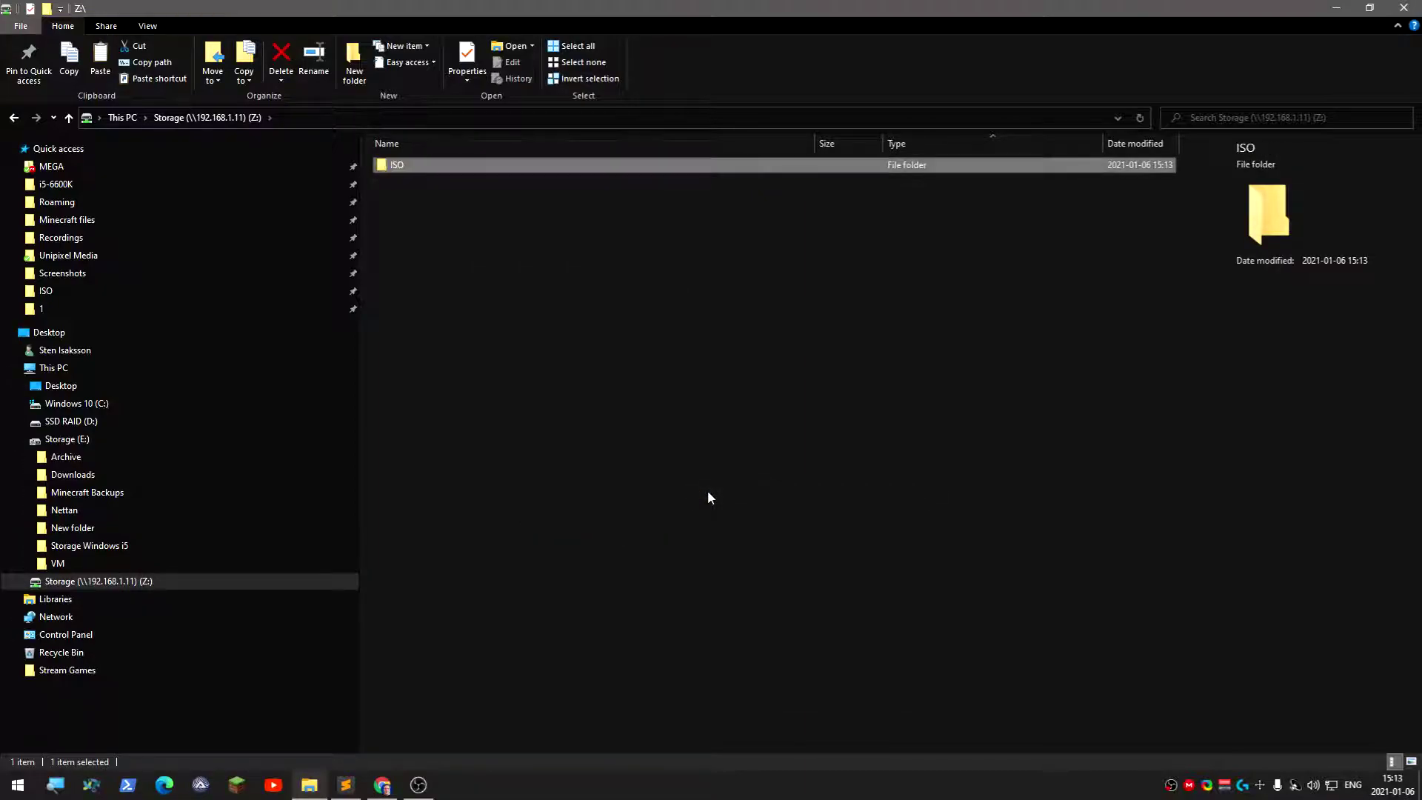
key(Return)
Paste the Windows 10 20H2 disc image (4.57 GB) into Z:\ISO using Explorer
key(ctrl+v)
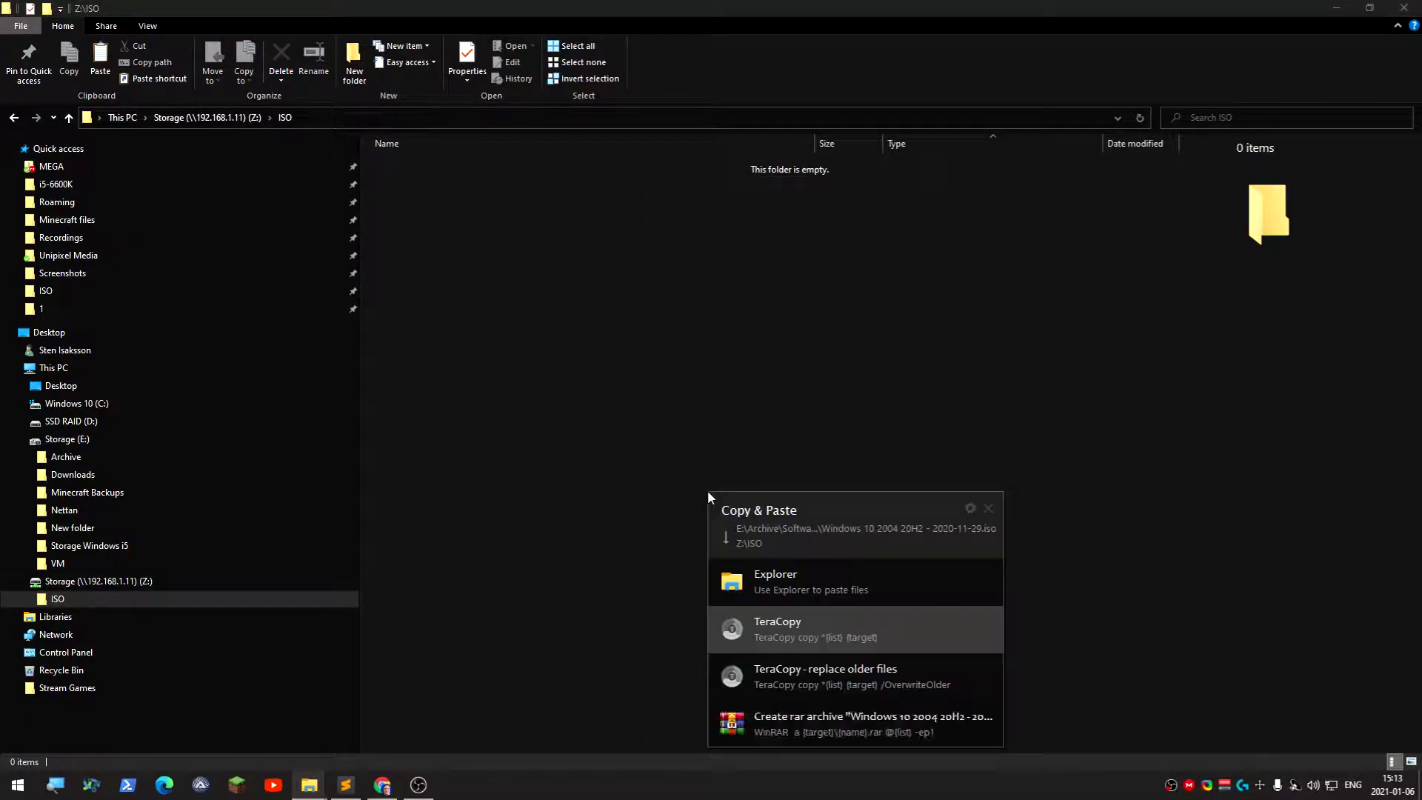
click(769, 579)
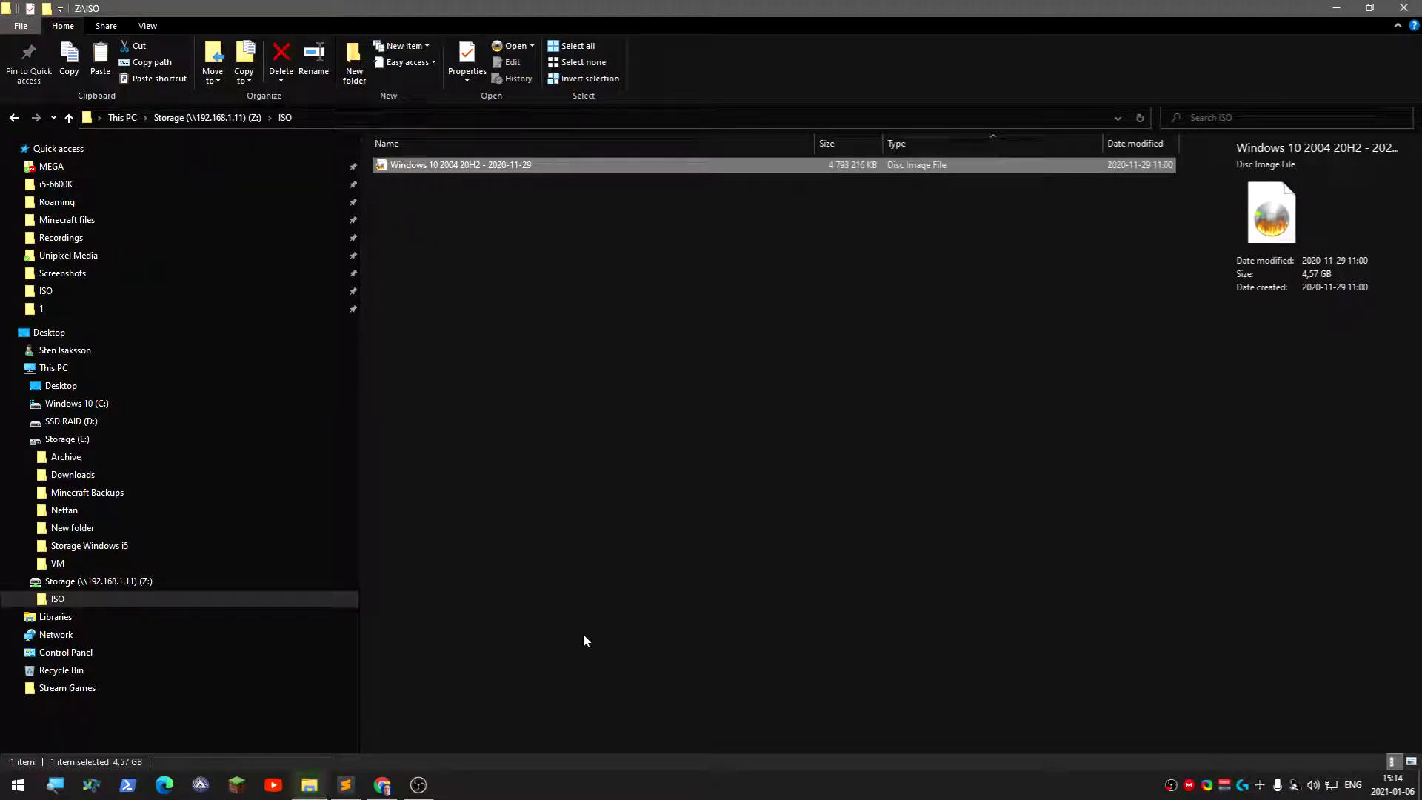
click(600, 684)
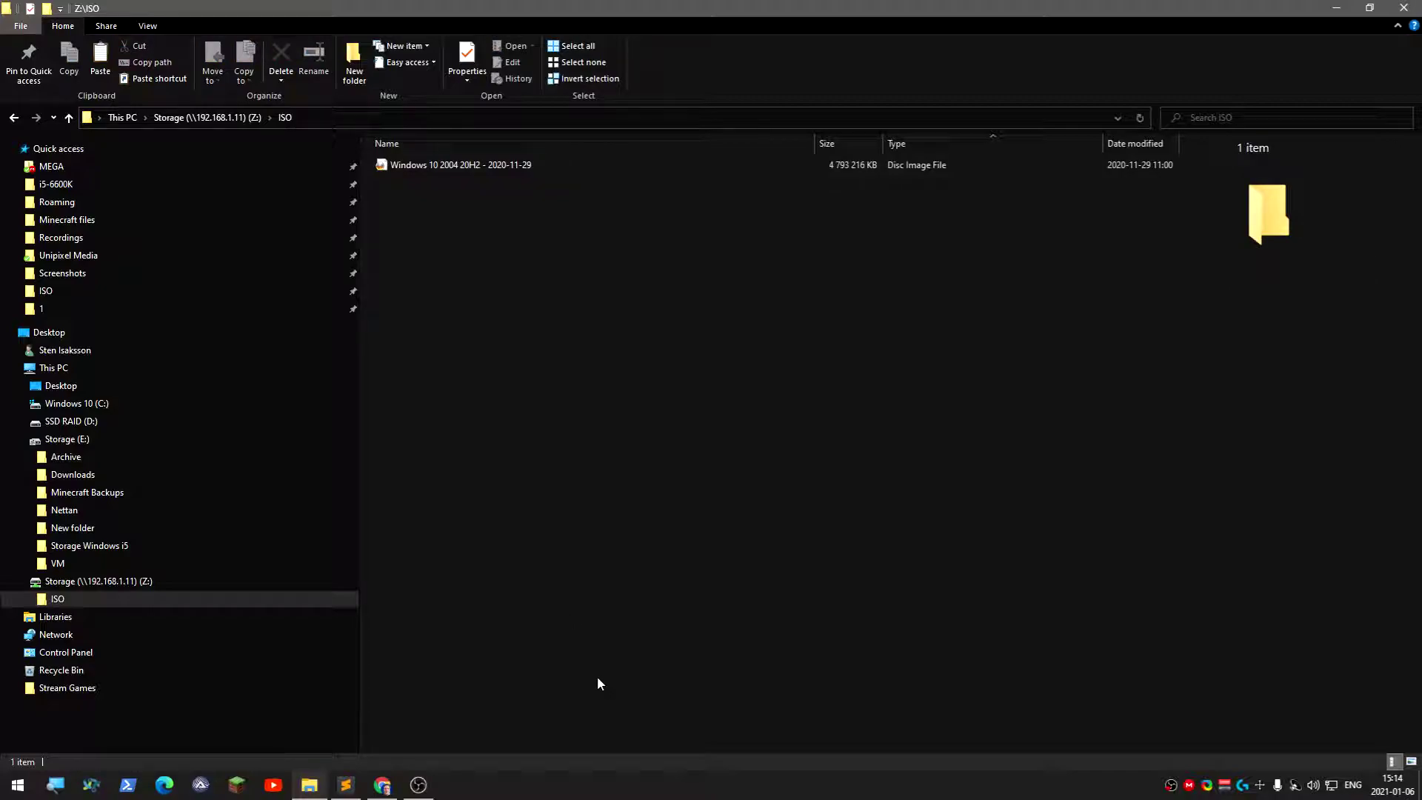
Close the File Explorer window
click(1405, 9)
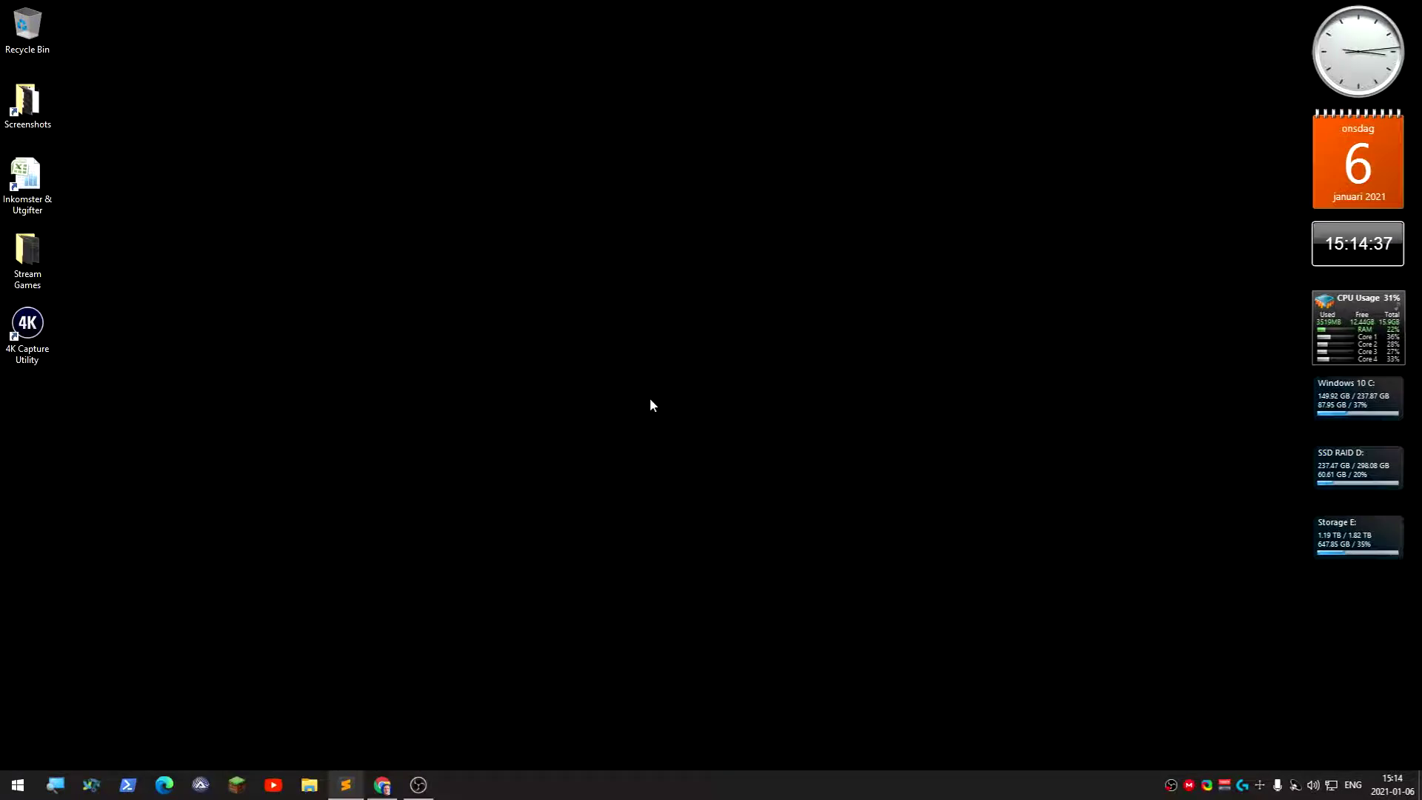